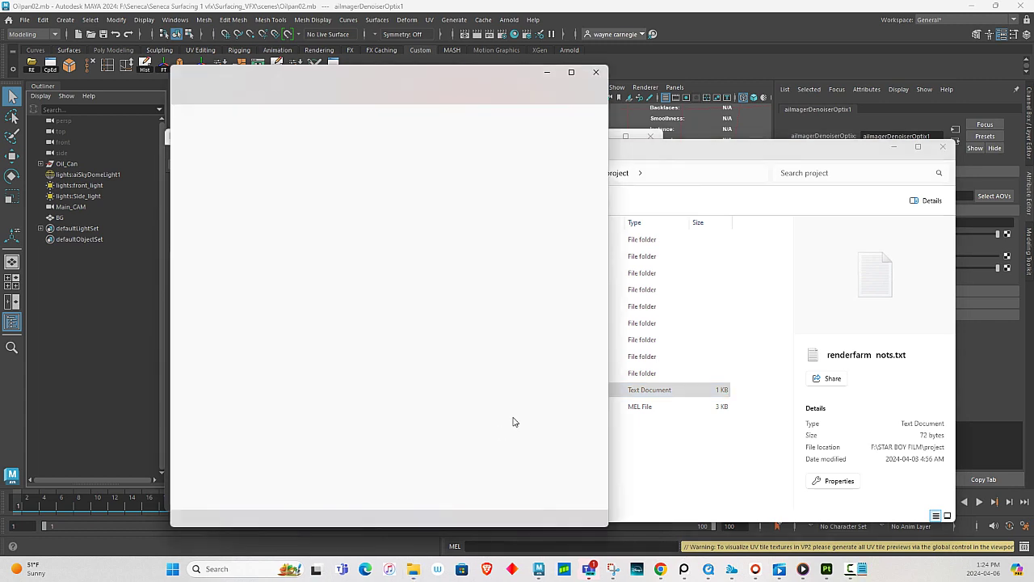
Step: Copy the denoiser deletion command from the renderfarm notes and run it in Maya as MEL: delete `ls -type "aiImagerDenoiserOptix"`
{"action": "left_click_drag", "start_coordinate": [178, 118], "coordinate": [360, 122]}
{"action": "key", "text": "ctrl+c"}
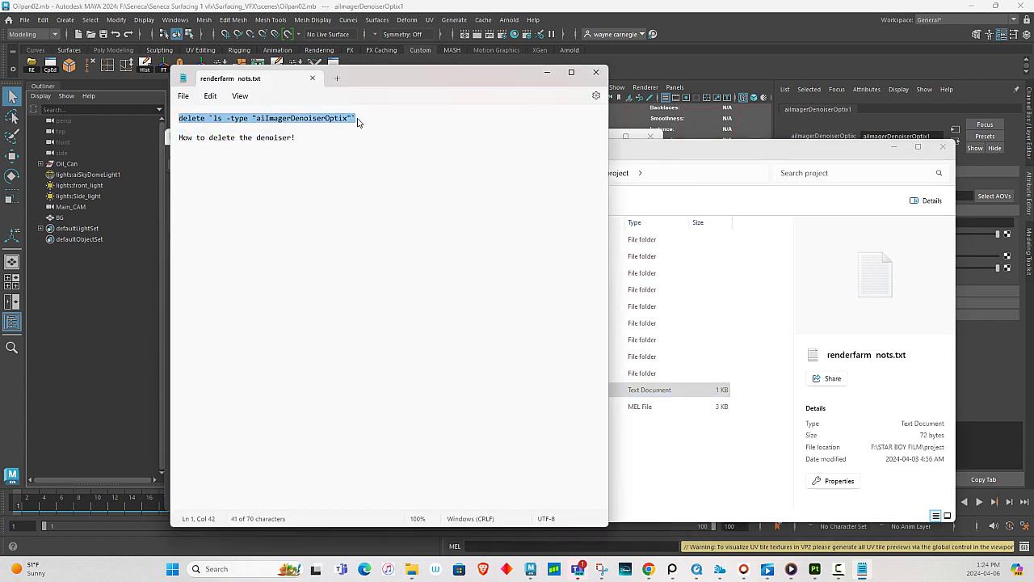
{"action": "left_click", "coordinate": [529, 544]}
{"action": "key", "text": "ctrl+v"}
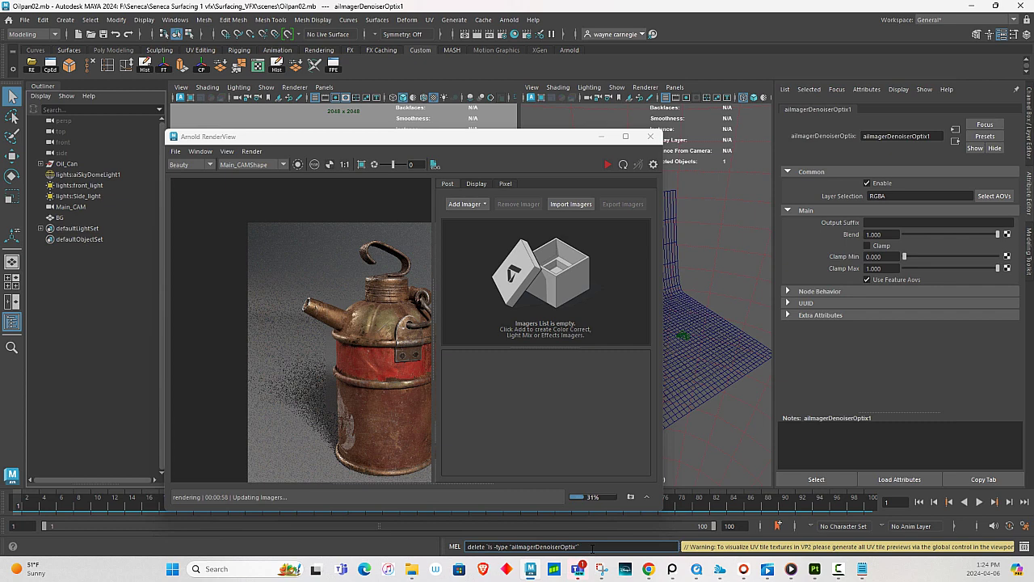
{"action": "key", "text": "Return"}
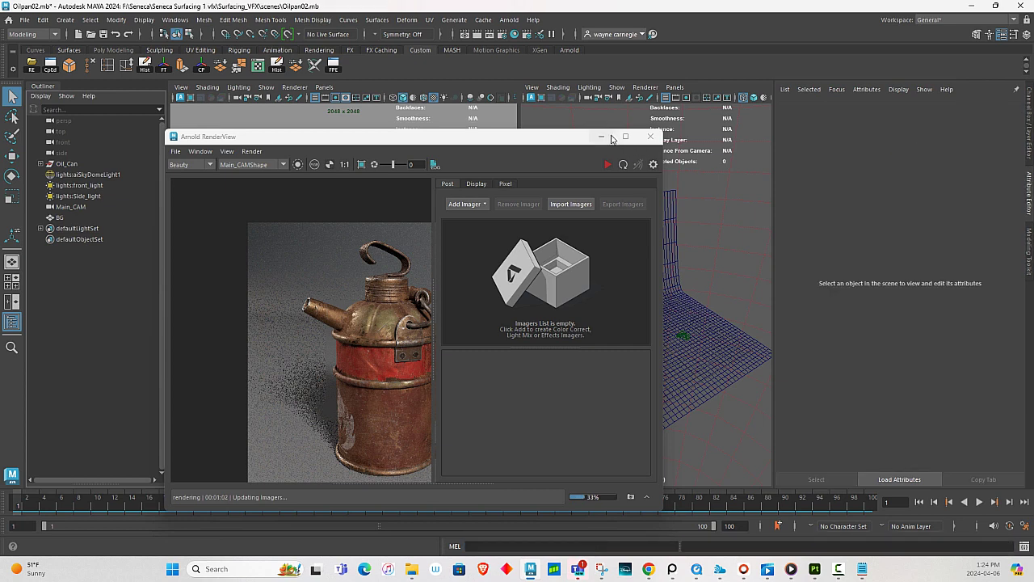
Step: Close the Arnold RenderView and save the Oilpan02.mb scene
{"action": "left_click", "coordinate": [651, 136]}
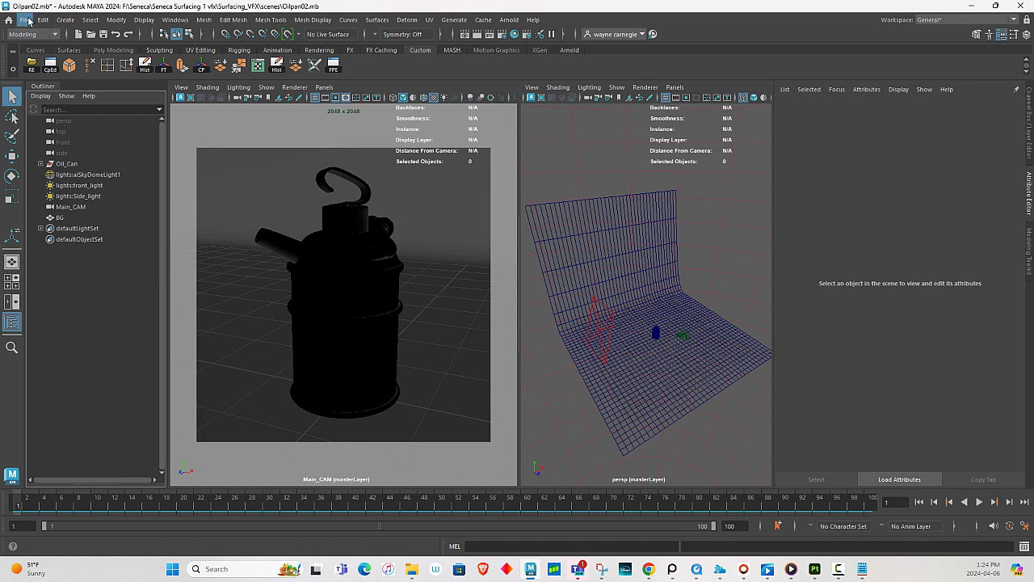
{"action": "left_click", "coordinate": [25, 19]}
{"action": "left_click", "coordinate": [49, 65]}
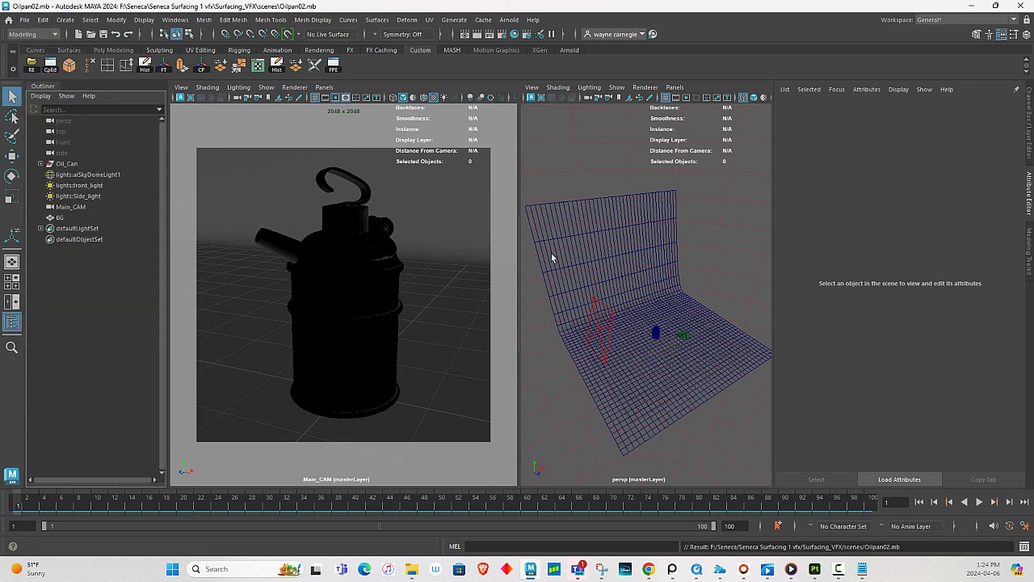
Step: Set the Arnold sampling to Camera (AA) 5, Diffuse 3 and Specular 3 in the render settings, and save the scene
{"action": "left_click", "coordinate": [507, 33]}
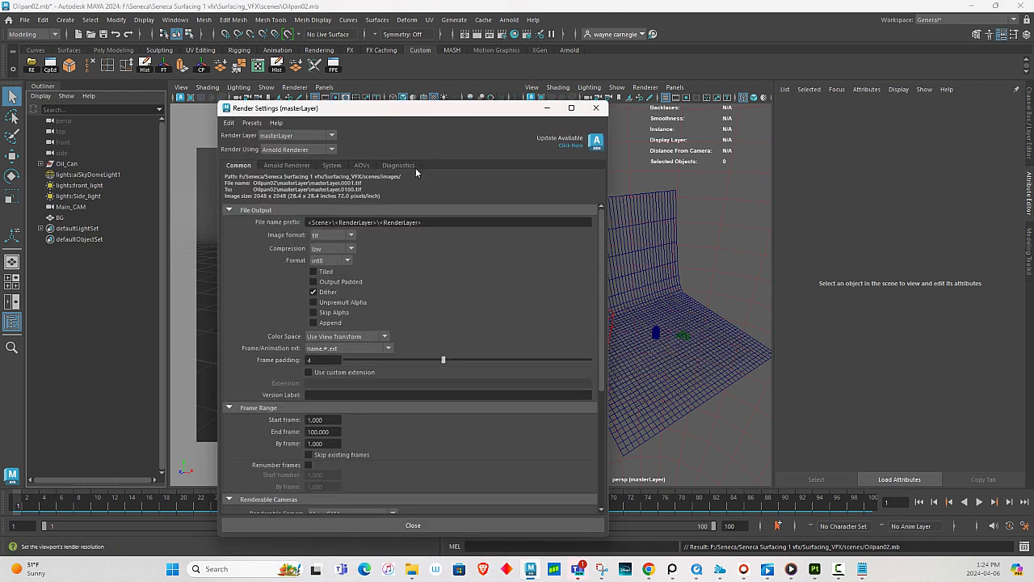
{"action": "left_click", "coordinate": [297, 165]}
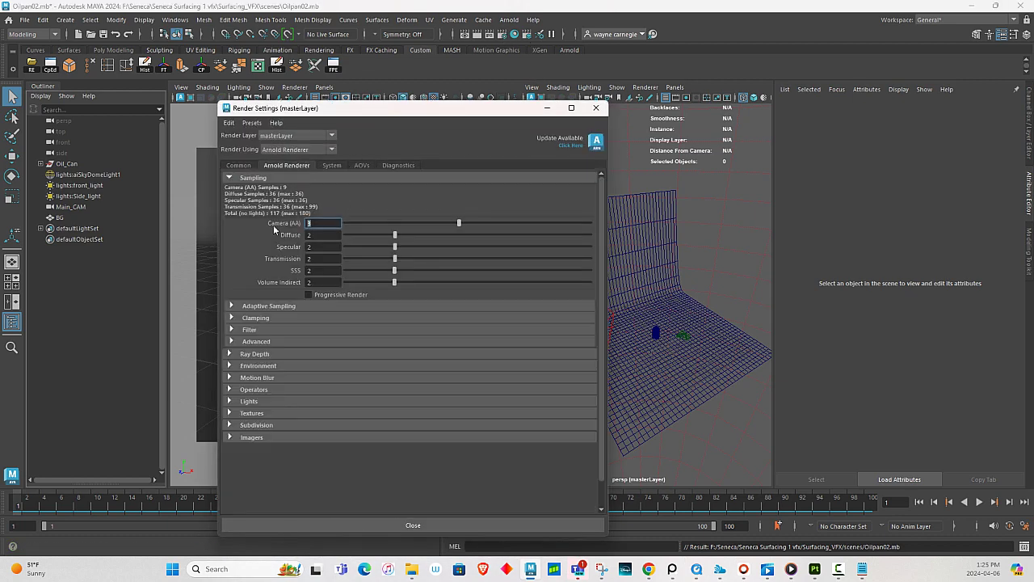
{"action": "type", "text": "5"}
{"action": "key", "text": "Tab"}
{"action": "type", "text": "3"}
{"action": "key", "text": "Tab"}
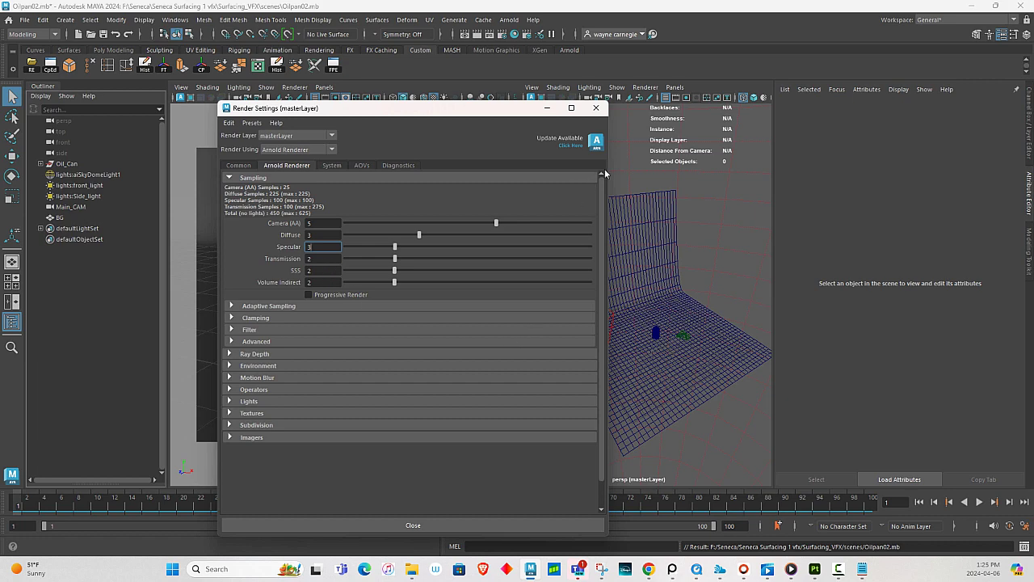
{"action": "left_click", "coordinate": [596, 111]}
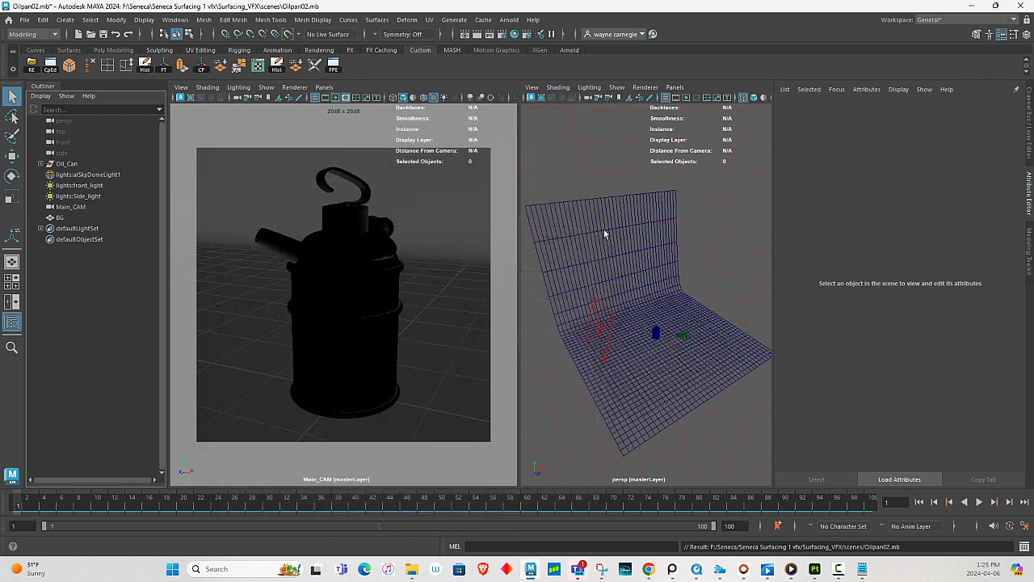
{"action": "left_click", "coordinate": [24, 19]}
{"action": "left_click", "coordinate": [49, 62]}
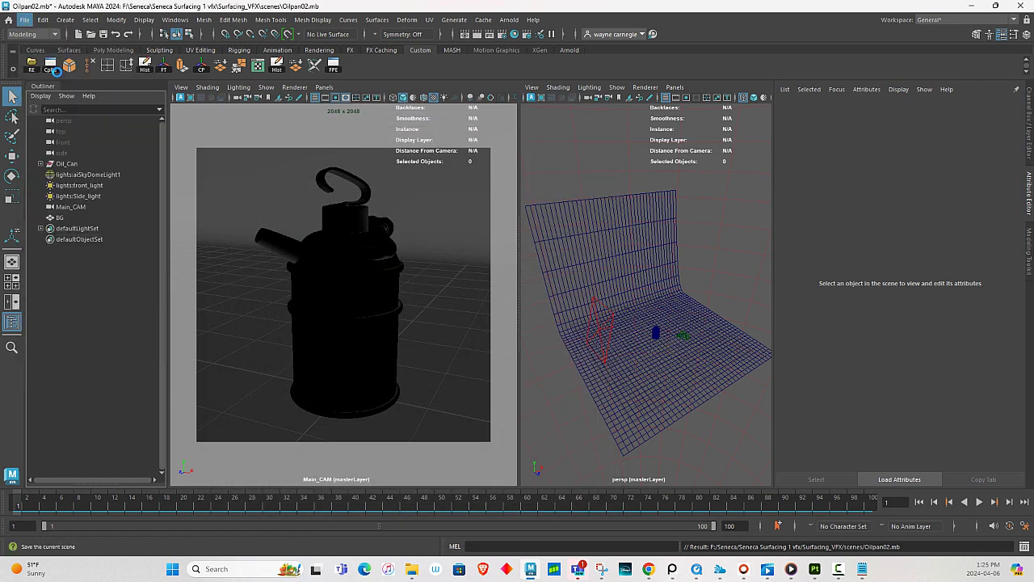
Step: Close the File Explorer window showing the STAR BOY FILM project folder and open a new File Explorer window
{"action": "left_click", "coordinate": [418, 571]}
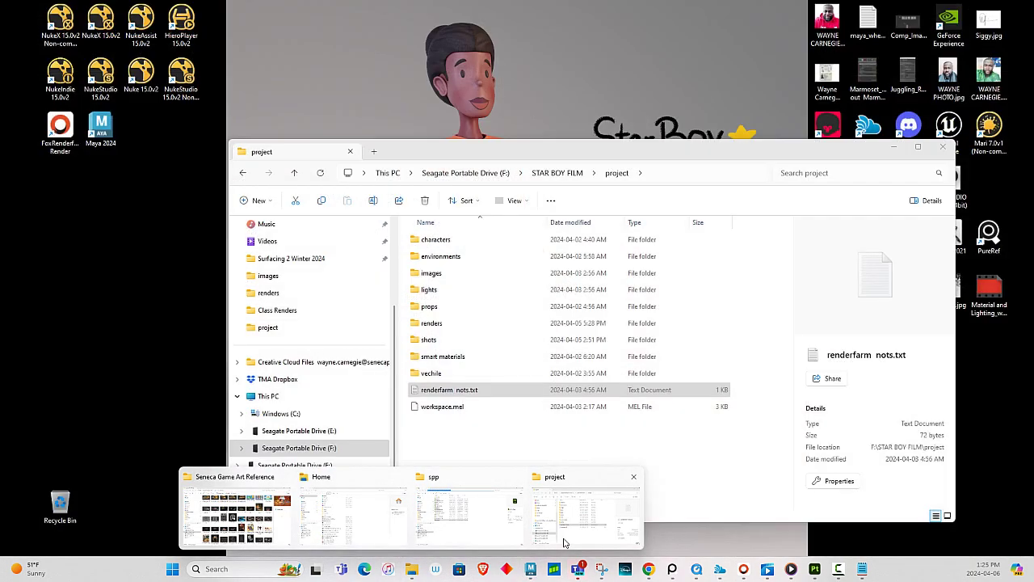
{"action": "left_click", "coordinate": [557, 543]}
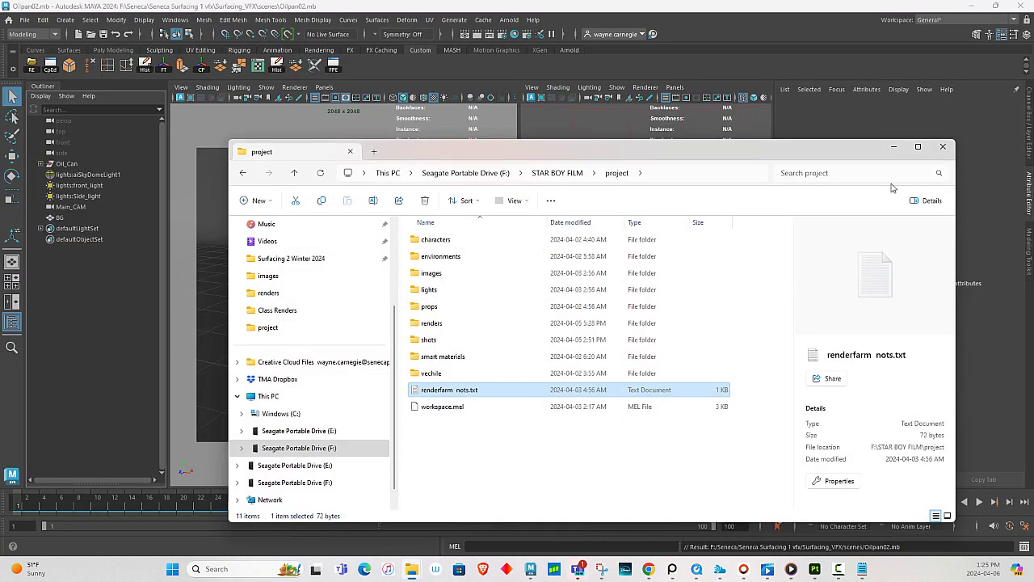
{"action": "left_click", "coordinate": [942, 146]}
{"action": "mouse_move", "coordinate": [412, 570]}
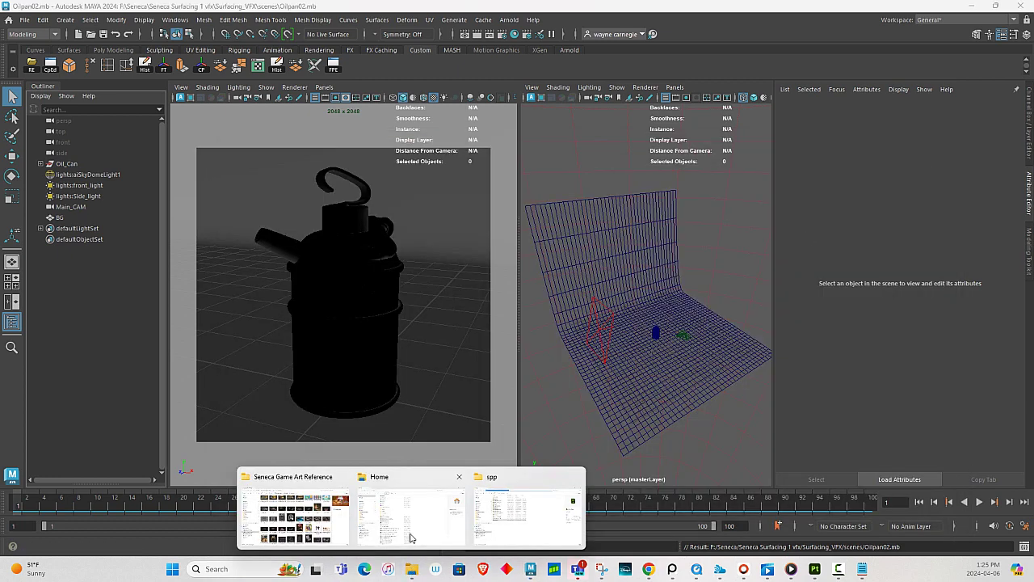
{"action": "mouse_move", "coordinate": [410, 538]}
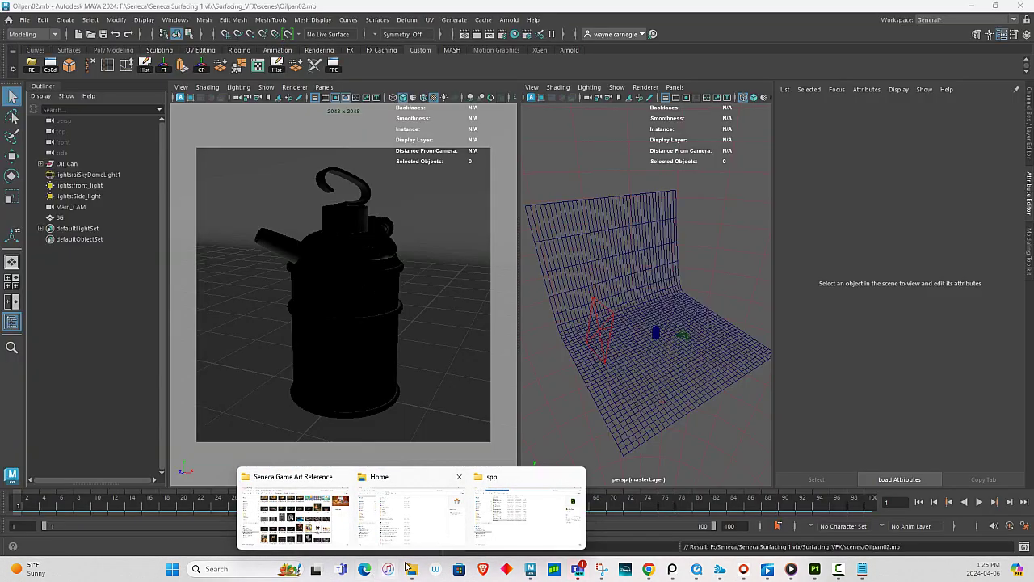
{"action": "right_click", "coordinate": [409, 565]}
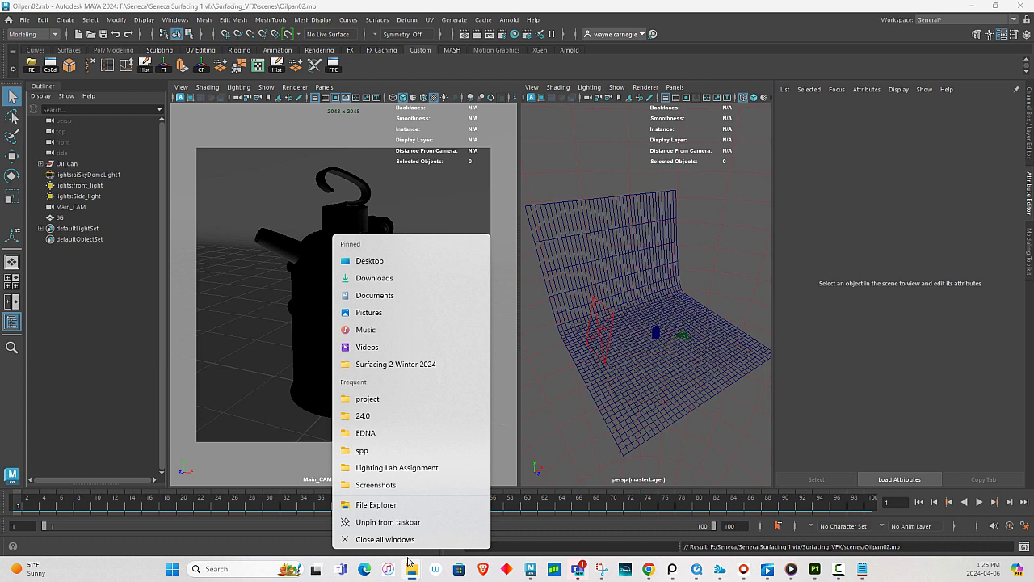
{"action": "left_click", "coordinate": [377, 505]}
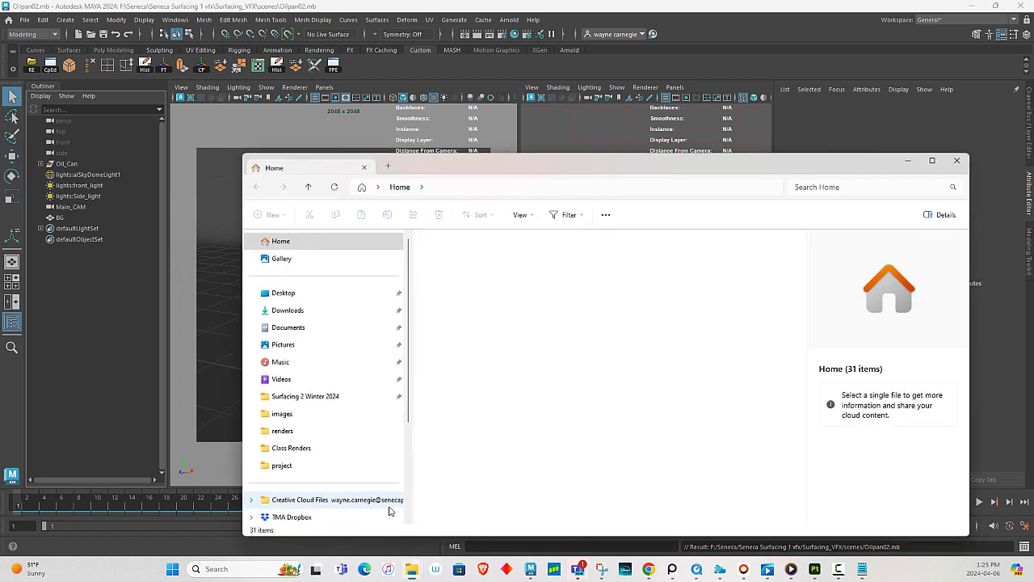
Step: Browse to F:\Seneca\Seneca Surfacing 1 vfx\Surfacing_VFX\scenes and sort the files by modification date, newest first
{"action": "left_click", "coordinate": [320, 403]}
{"action": "left_click", "coordinate": [510, 187]}
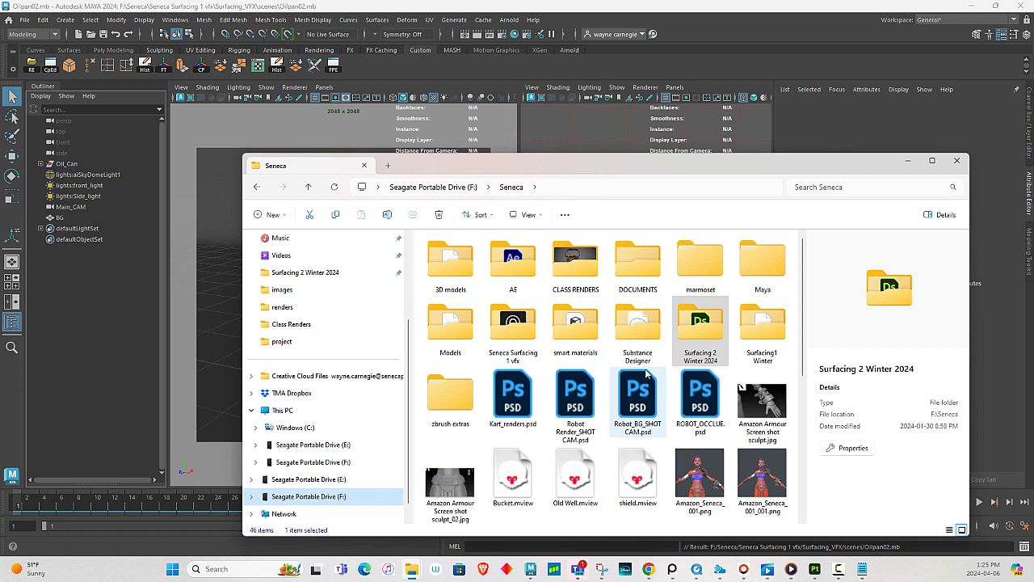
{"action": "left_click", "coordinate": [514, 328]}
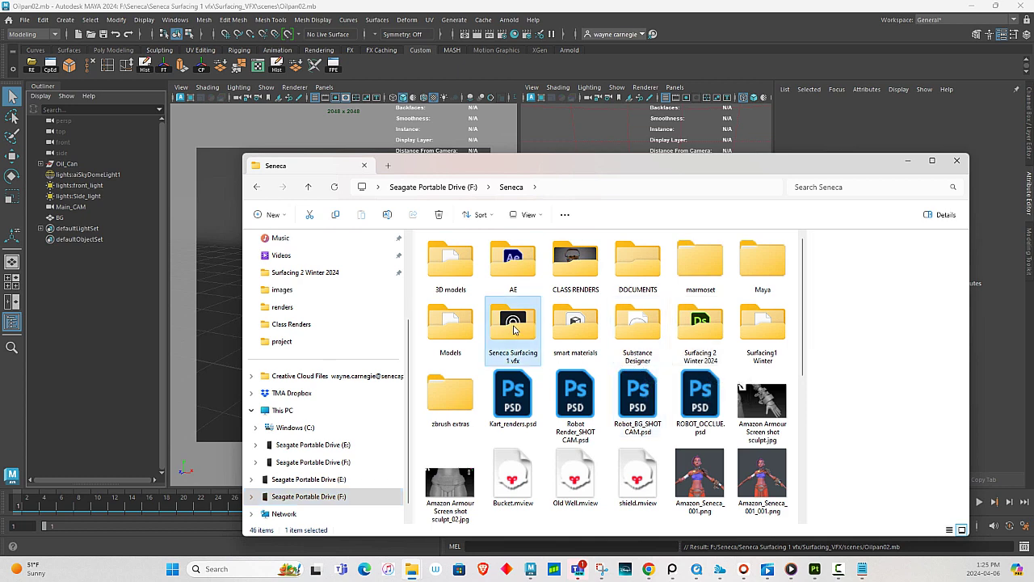
{"action": "double_click", "coordinate": [514, 328]}
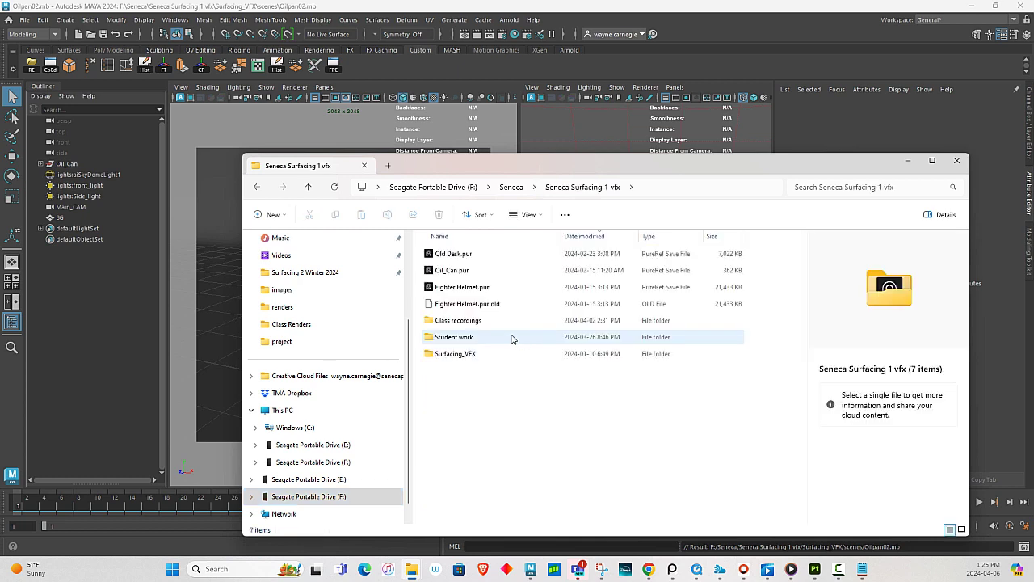
{"action": "double_click", "coordinate": [475, 354]}
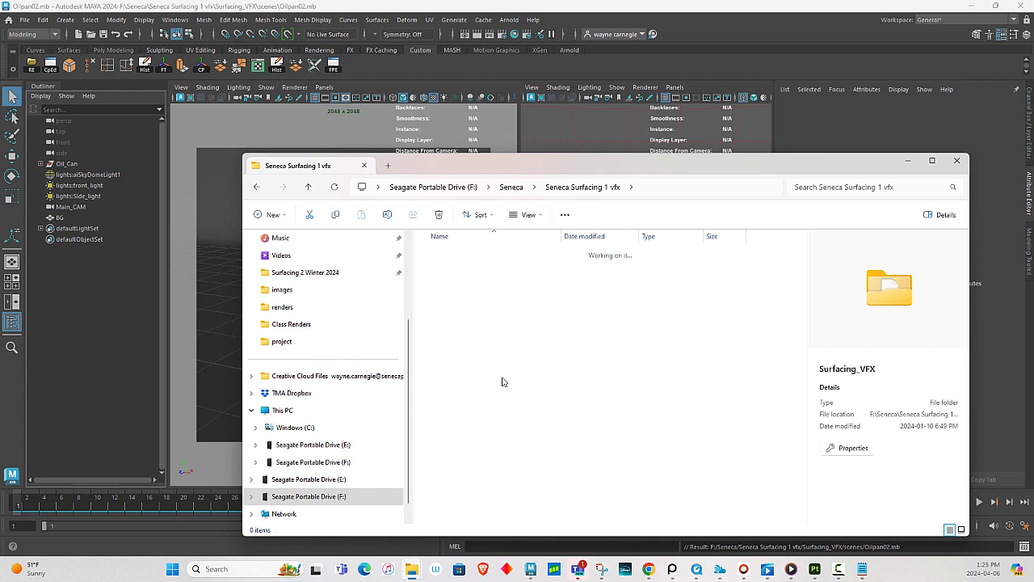
{"action": "double_click", "coordinate": [453, 404]}
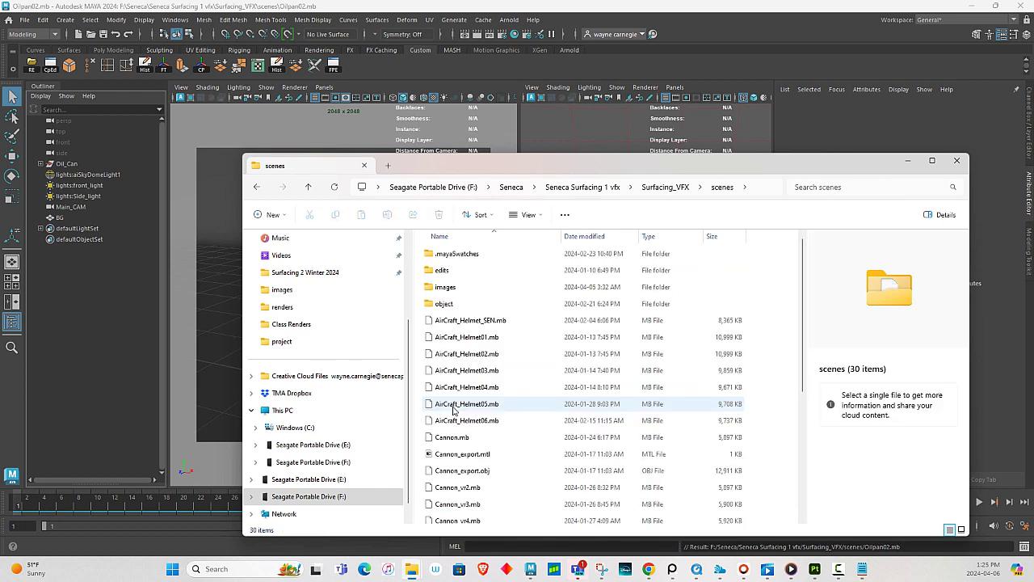
{"action": "left_click", "coordinate": [570, 236]}
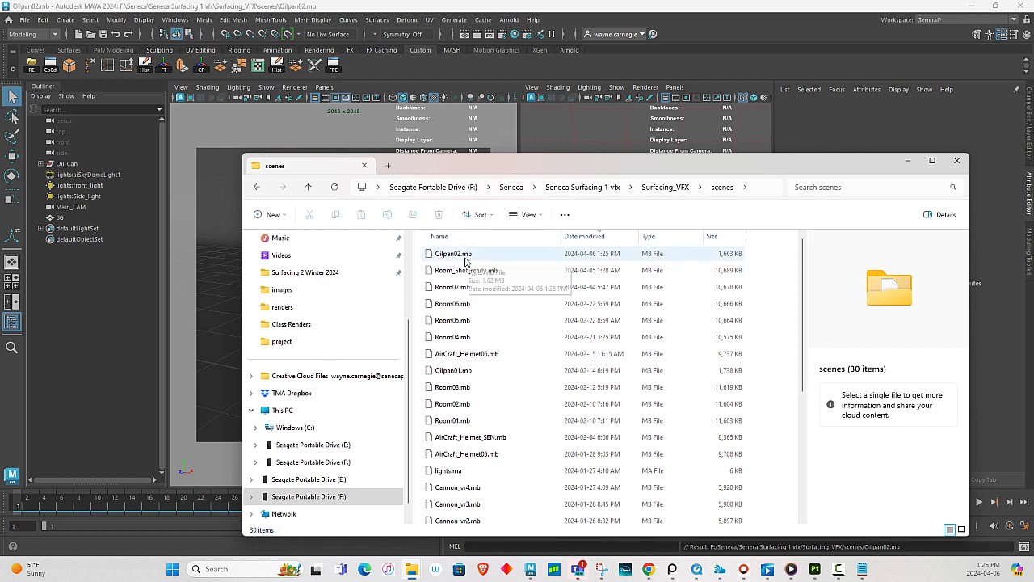
Step: Minimize the Maya and notes windows and launch the Fox Renderfarm client from the desktop
{"action": "left_click", "coordinate": [973, 6]}
{"action": "left_click", "coordinate": [548, 75]}
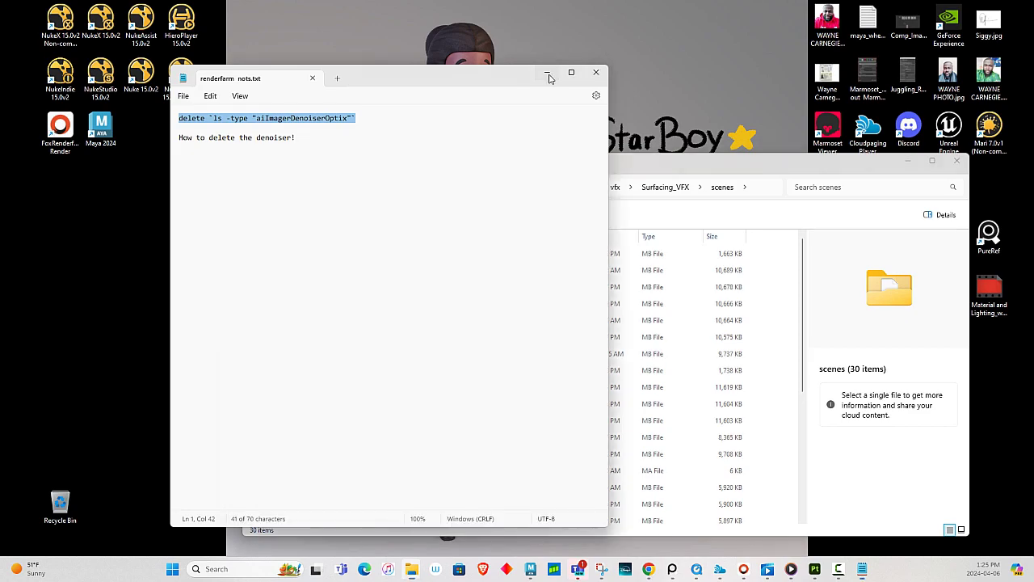
{"action": "left_click", "coordinate": [548, 75]}
{"action": "mouse_move", "coordinate": [682, 155]}
{"action": "left_mouse_down"}
{"action": "mouse_move", "coordinate": [341, 174]}
{"action": "mouse_move", "coordinate": [298, 155]}
{"action": "mouse_move", "coordinate": [418, 95]}
{"action": "mouse_move", "coordinate": [569, 84]}
{"action": "mouse_move", "coordinate": [673, 143]}
{"action": "mouse_move", "coordinate": [675, 156]}
{"action": "left_mouse_up"}
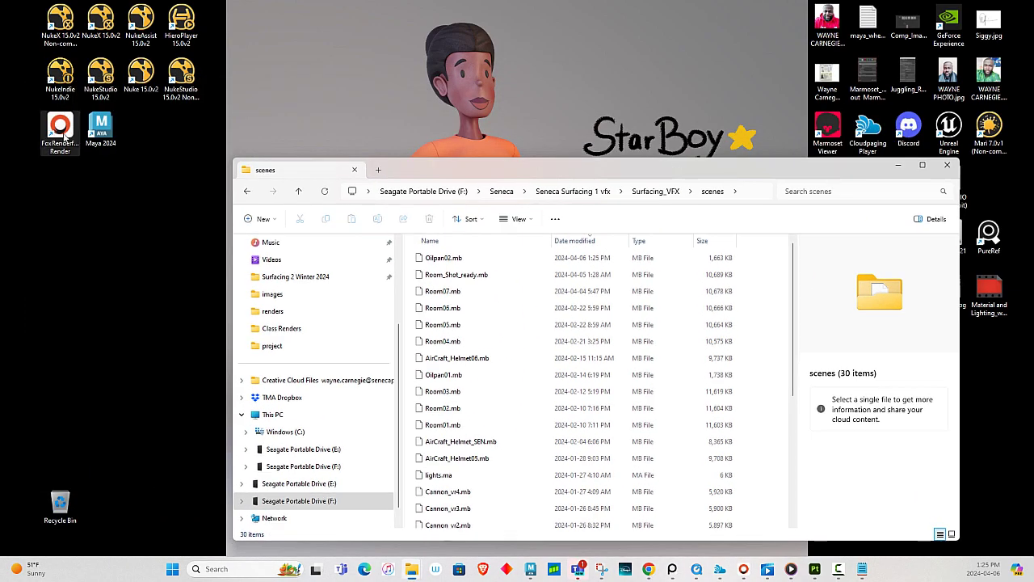
{"action": "double_click", "coordinate": [62, 131]}
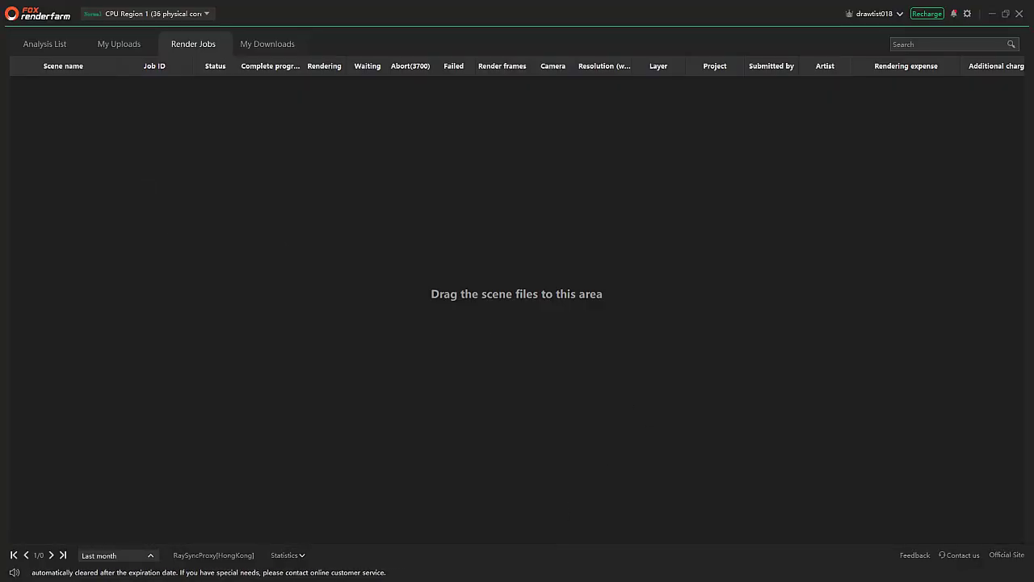
Step: Submit Oilpan02.mb from the scenes folder to Fox Renderfarm by dropping it into the client's scene file area
{"action": "key", "text": "alt+Tab"}
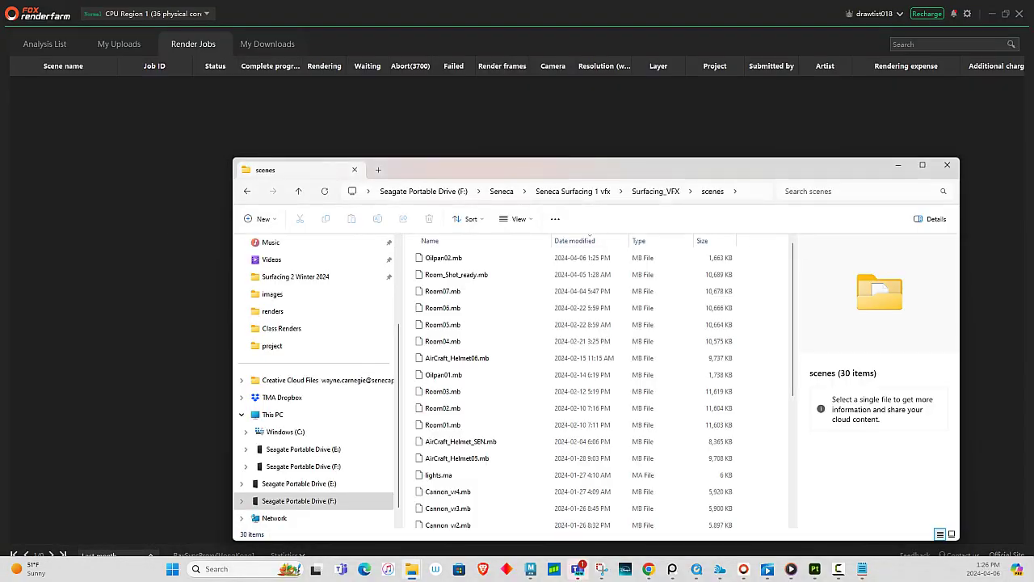
{"action": "left_click_drag", "start_coordinate": [489, 173], "coordinate": [477, 301]}
{"action": "left_click_drag", "start_coordinate": [427, 386], "coordinate": [417, 179]}
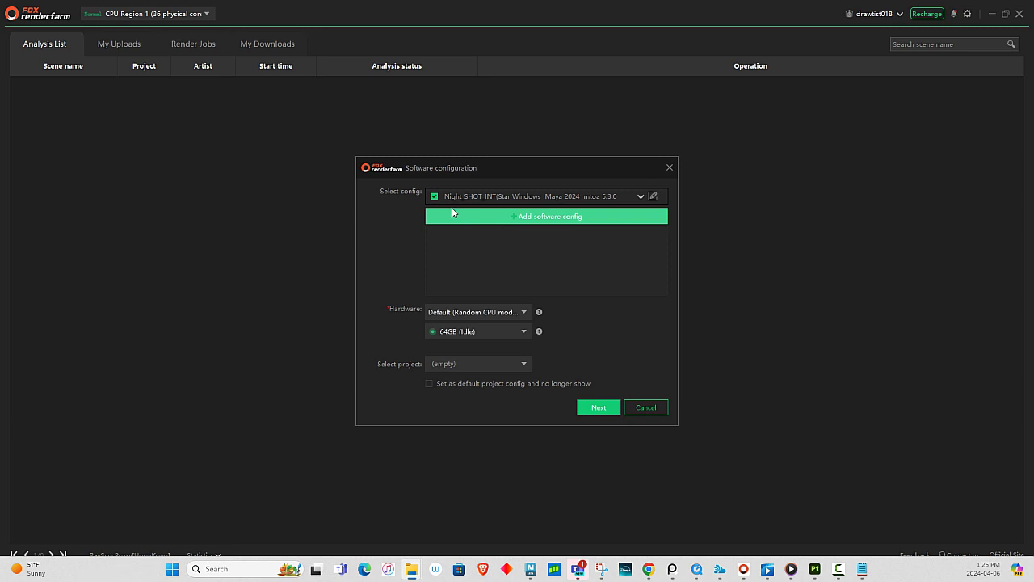
Step: Deselect the Night_SHOT_INT configuration and start a new software configuration named "OIL_ CAN", keeping Windows and Maya 2024
{"action": "left_click", "coordinate": [435, 197]}
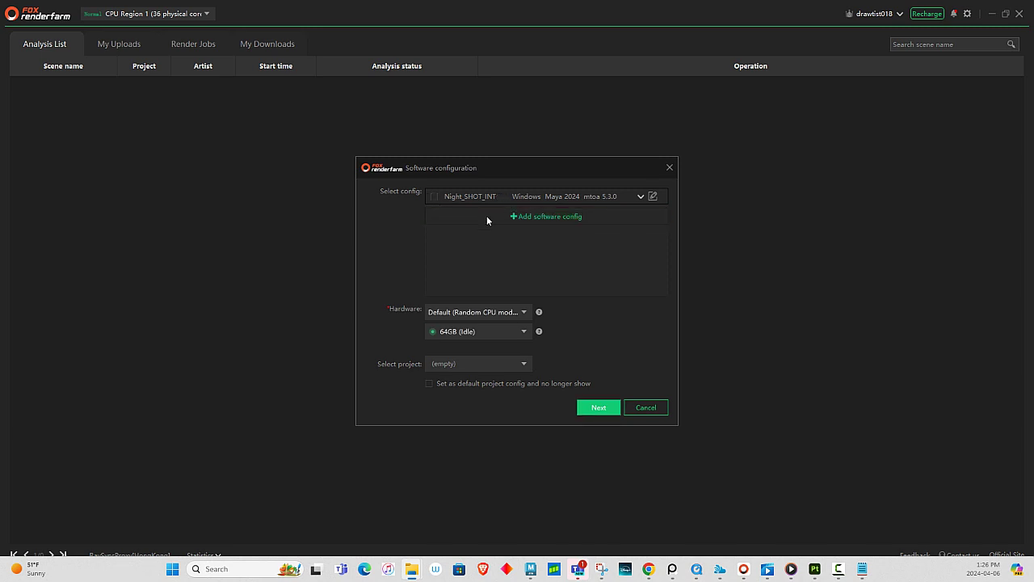
{"action": "left_click", "coordinate": [543, 217]}
{"action": "left_click", "coordinate": [438, 133]}
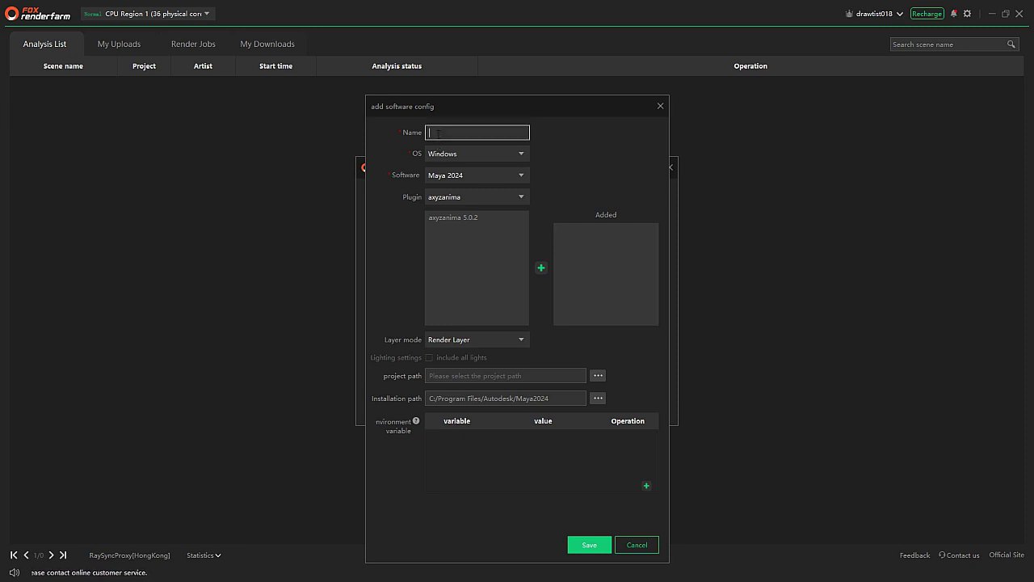
{"action": "type", "text": "Oli_ CAN"}
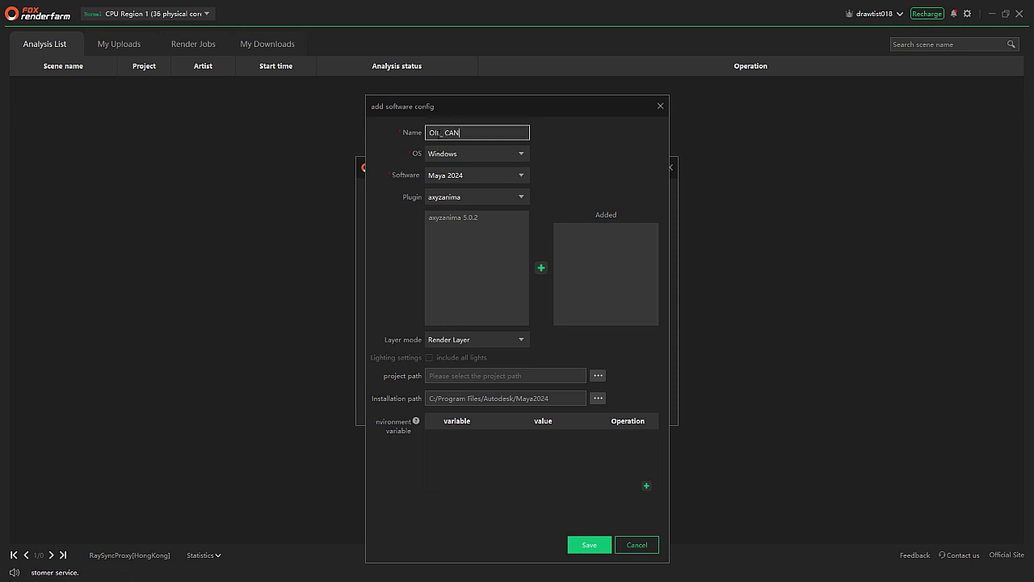
{"action": "left_click", "coordinate": [443, 177]}
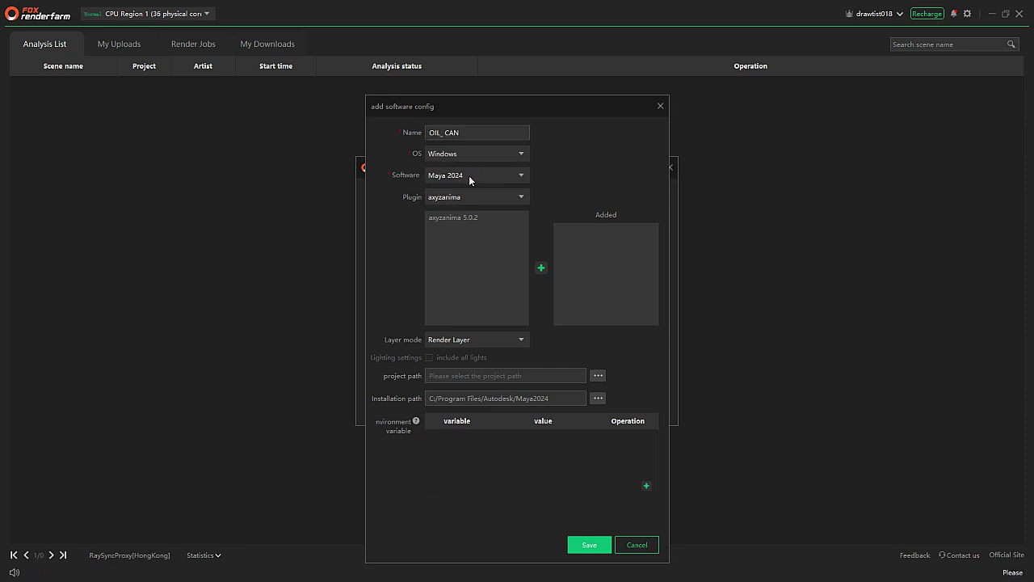
Step: Add the mtoa 5.3.0 plugin to the OIL_ CAN software configuration
{"action": "left_click", "coordinate": [464, 196]}
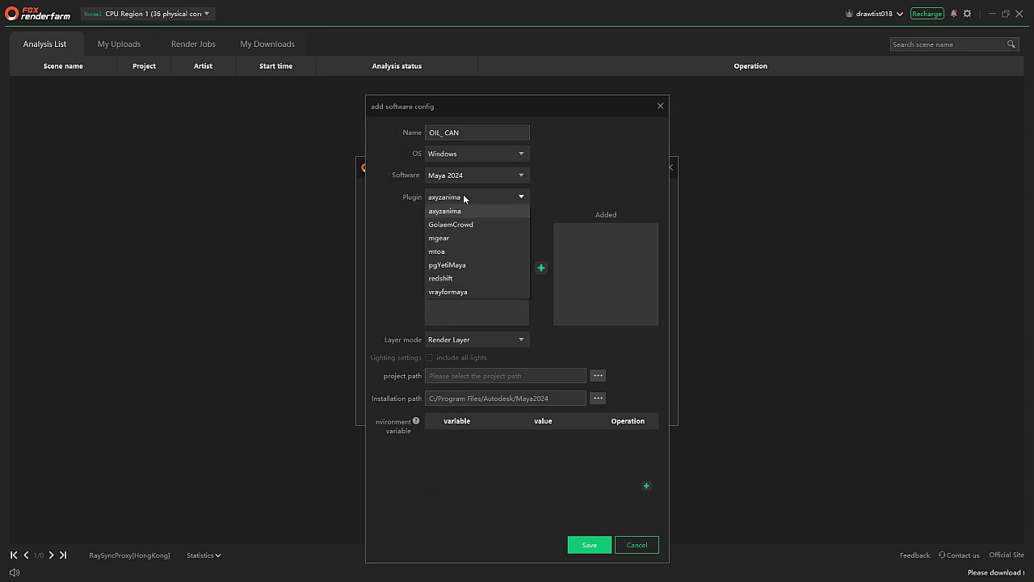
{"action": "left_click", "coordinate": [444, 254]}
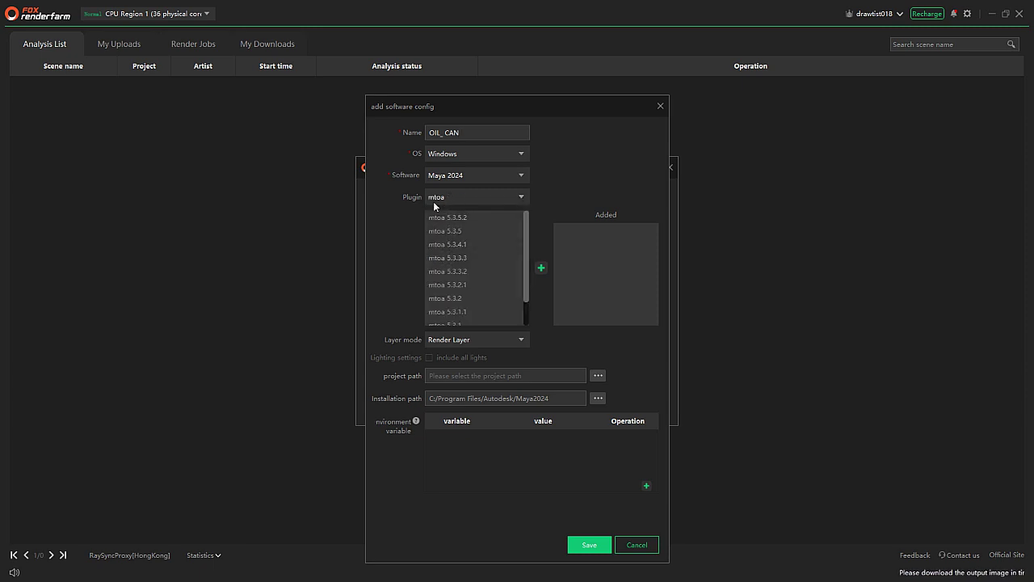
{"action": "scroll", "coordinate": [476, 259], "scroll_direction": "down", "scroll_amount": 2}
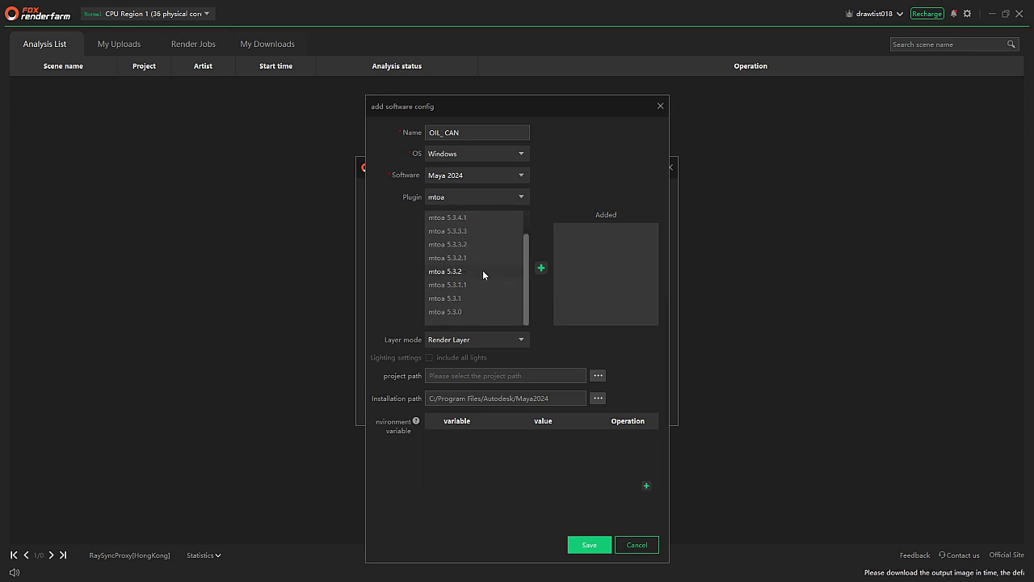
{"action": "left_click", "coordinate": [446, 312]}
{"action": "left_click", "coordinate": [540, 267]}
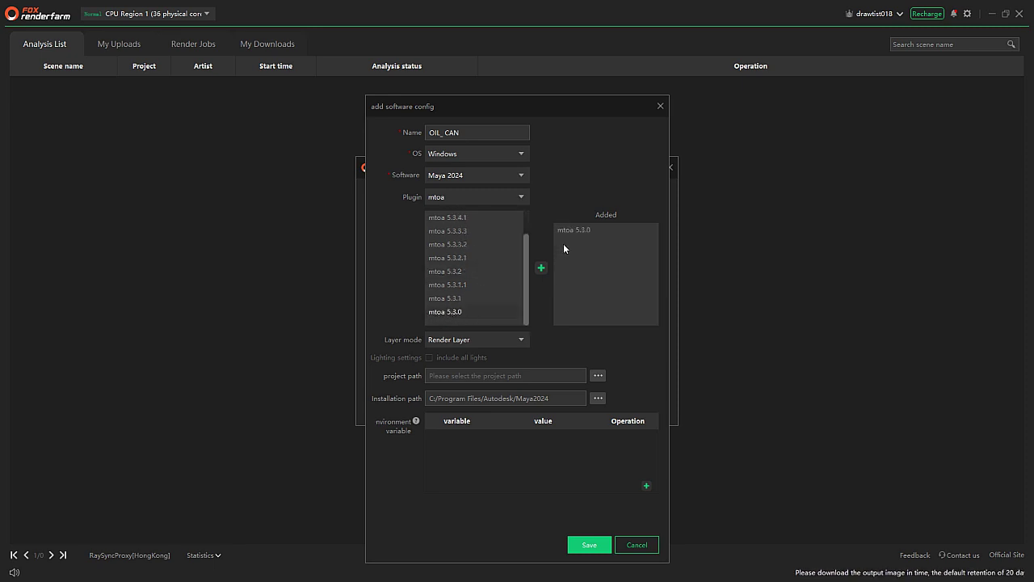
Step: Set the layer mode to Render Setup and the project path to F:/STAR BOY FILM/project, and save the software configuration
{"action": "left_click", "coordinate": [477, 342]}
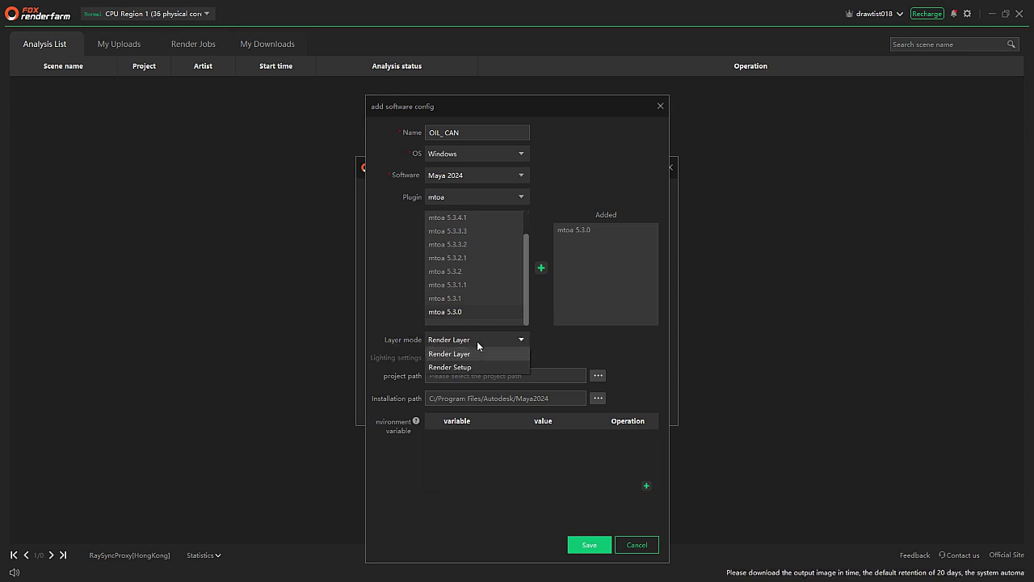
{"action": "left_click", "coordinate": [454, 367]}
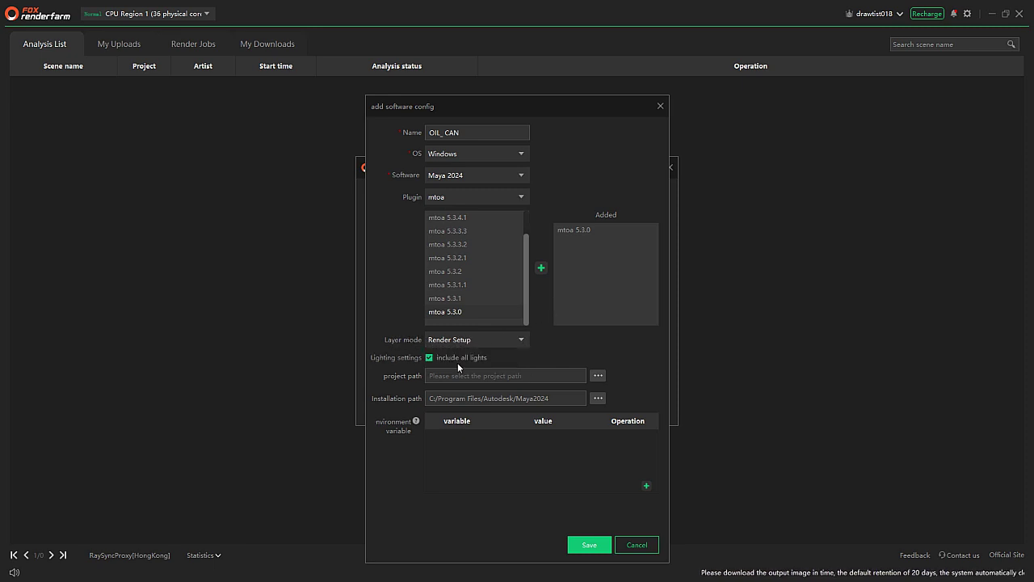
{"action": "left_click", "coordinate": [598, 375]}
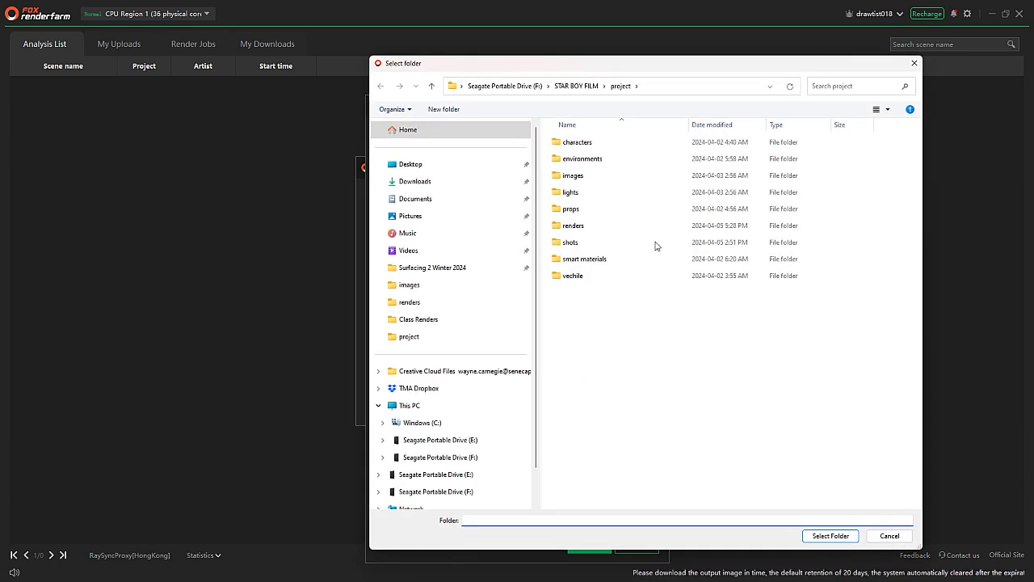
{"action": "left_click", "coordinate": [830, 535]}
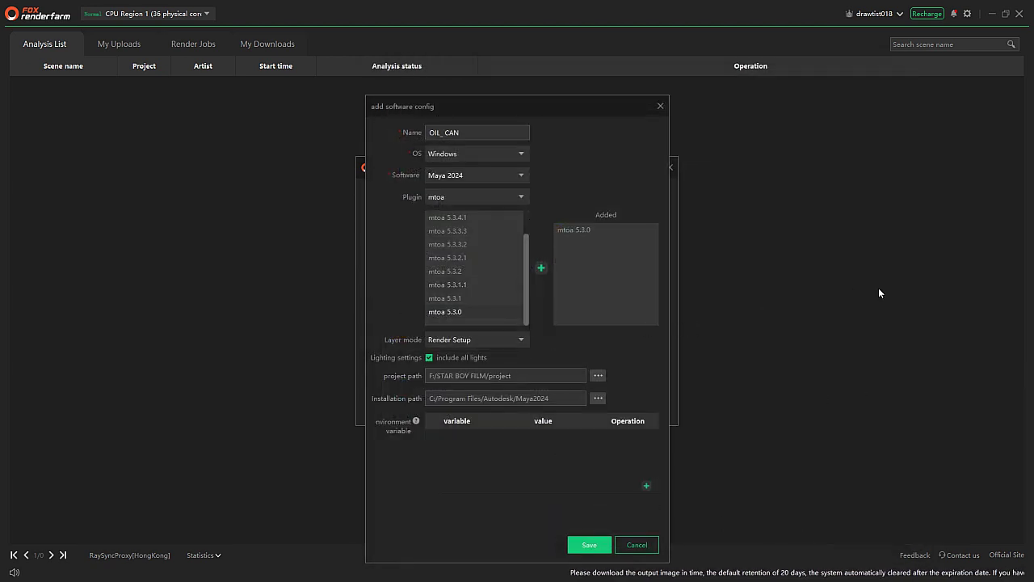
{"action": "left_click", "coordinate": [588, 547]}
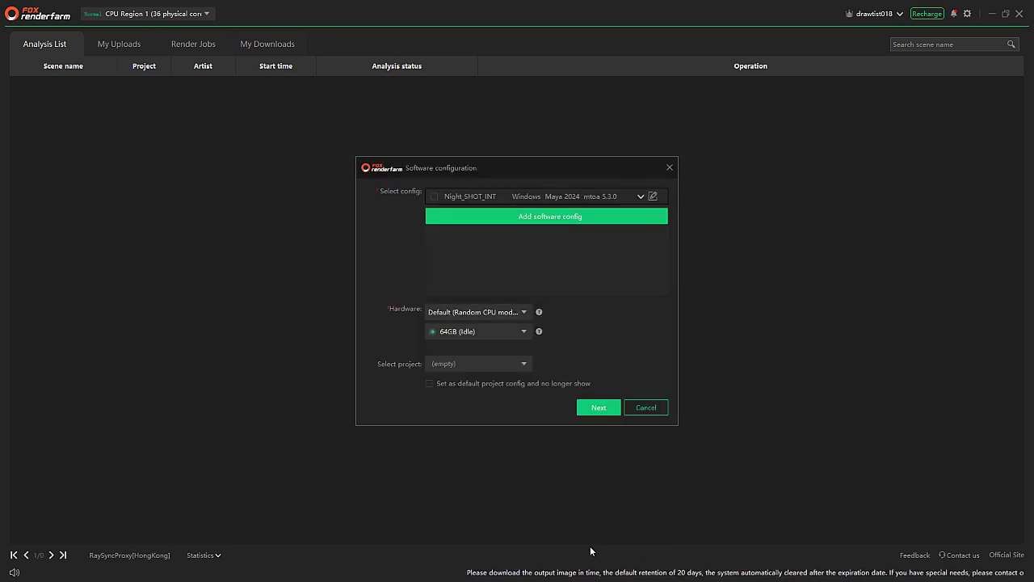
Step: Proceed with the analysis of Oilpan02.mb, check its analysis results and continue to the render parameters, ignoring the warnings
{"action": "left_click", "coordinate": [598, 410]}
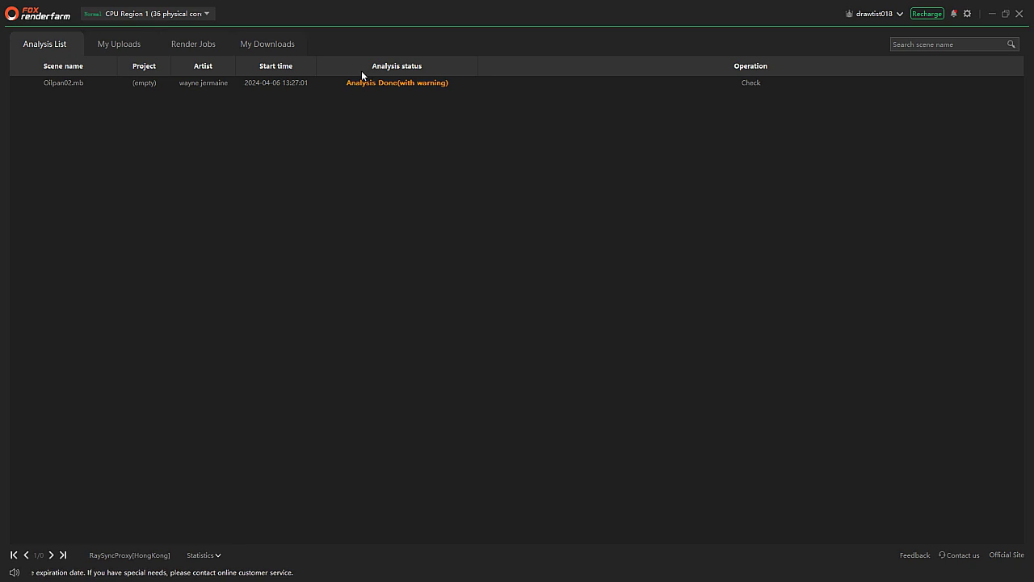
{"action": "left_click", "coordinate": [396, 86]}
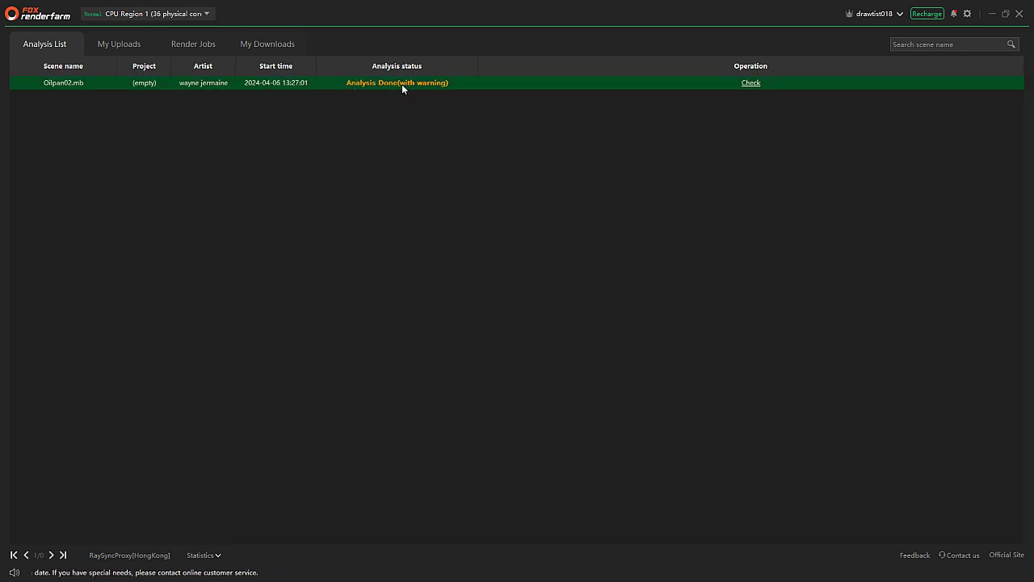
{"action": "left_click", "coordinate": [753, 83]}
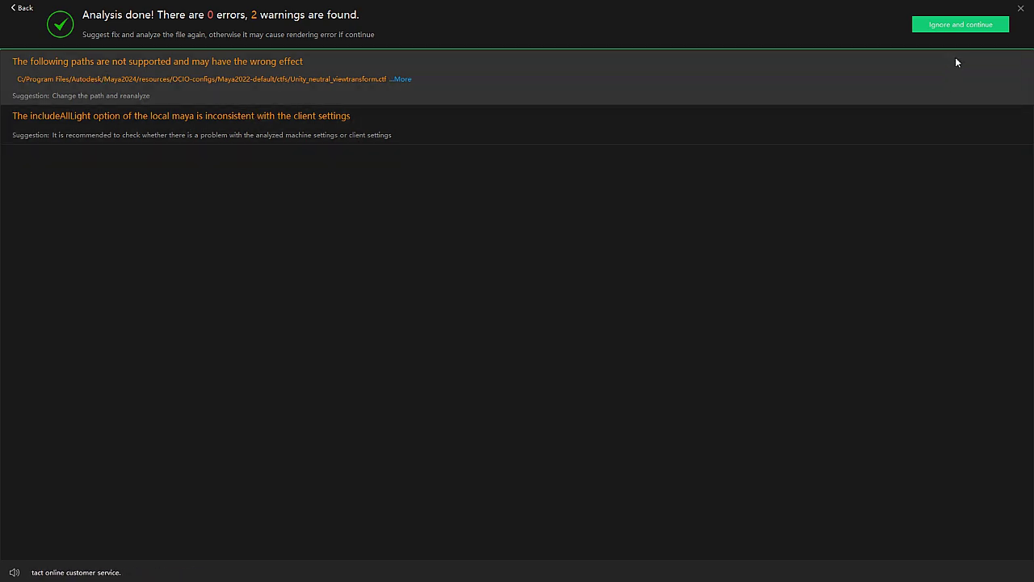
{"action": "left_click", "coordinate": [960, 25]}
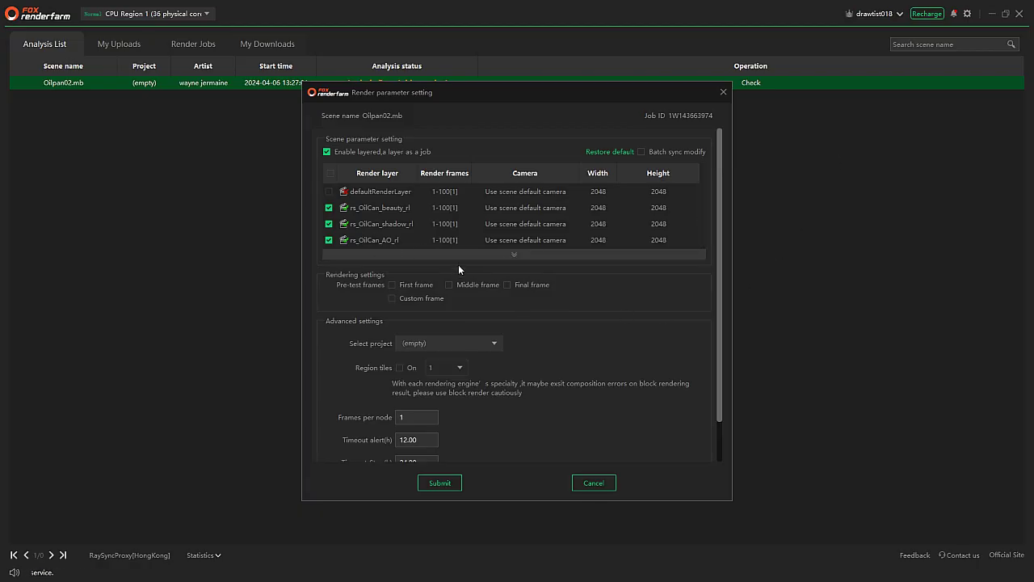
Step: Review the render layers, frame ranges and advanced settings of Oilpan02.mb and submit the render job
{"action": "scroll", "coordinate": [379, 214], "scroll_direction": "down", "scroll_amount": 1}
{"action": "scroll", "coordinate": [379, 214], "scroll_direction": "up", "scroll_amount": 1}
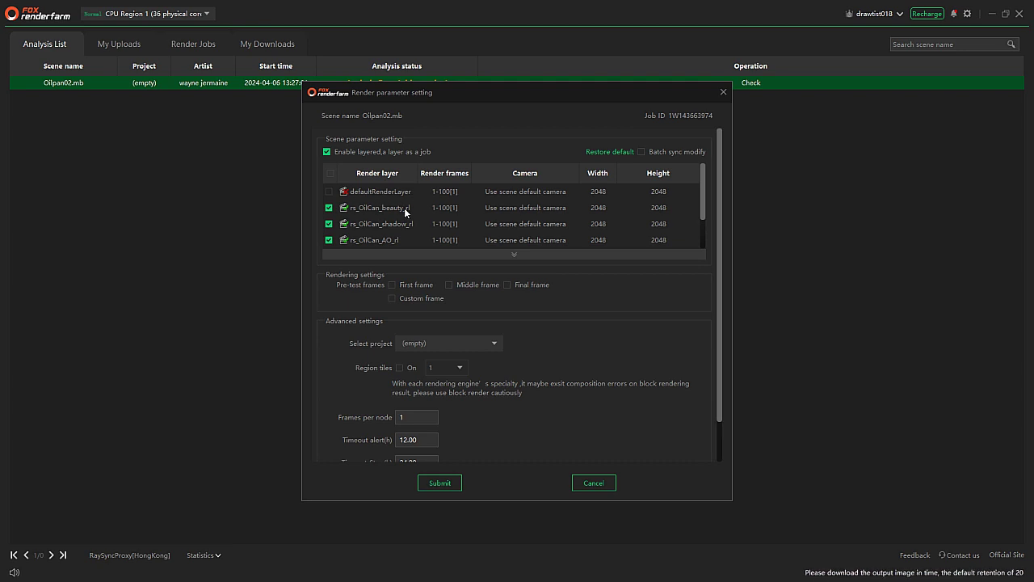
{"action": "scroll", "coordinate": [391, 214], "scroll_direction": "down", "scroll_amount": 2}
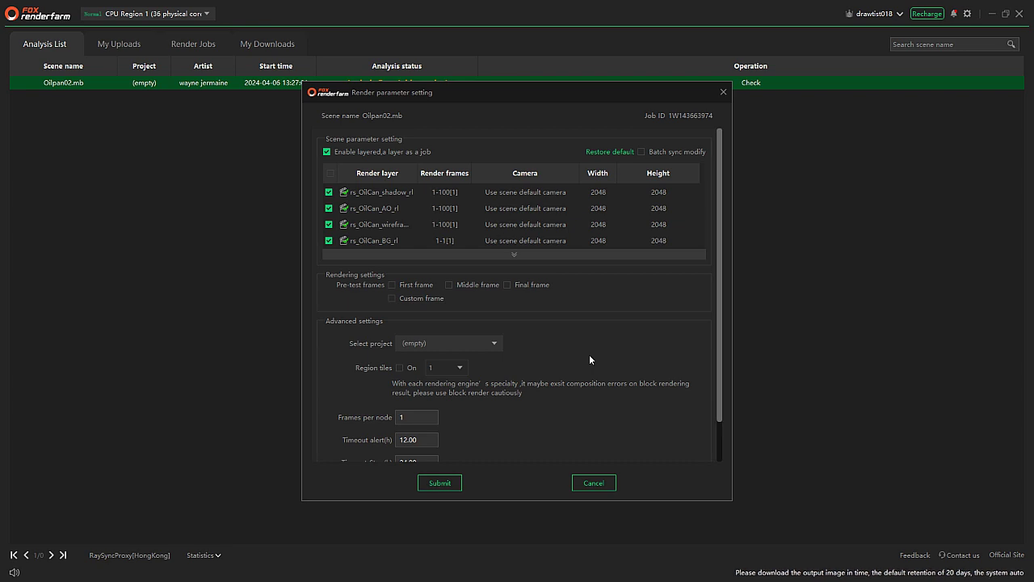
{"action": "scroll", "coordinate": [535, 214], "scroll_direction": "up", "scroll_amount": 2}
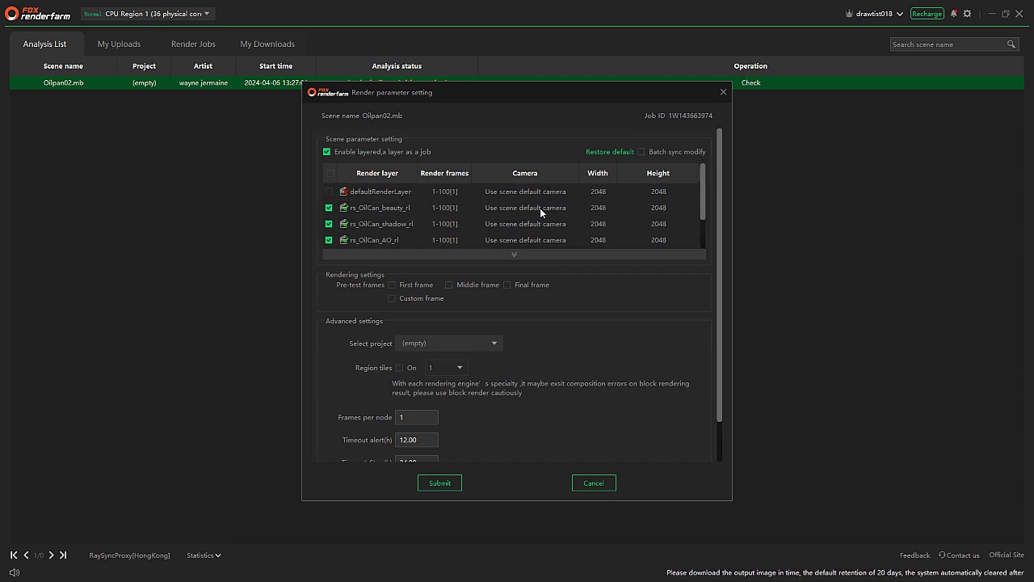
{"action": "scroll", "coordinate": [536, 209], "scroll_direction": "down", "scroll_amount": 2}
{"action": "scroll", "coordinate": [536, 209], "scroll_direction": "down", "scroll_amount": 1}
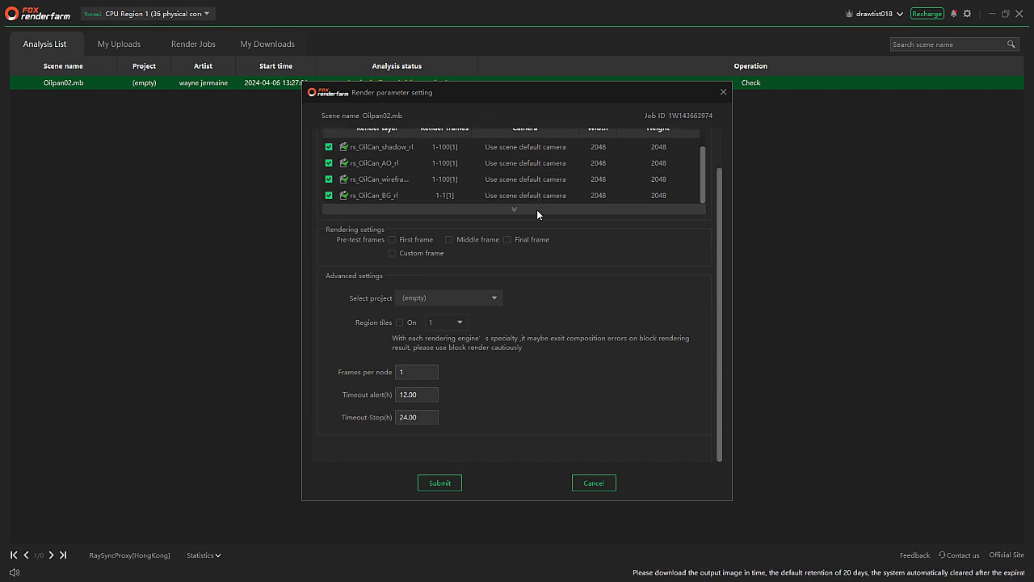
{"action": "scroll", "coordinate": [536, 209], "scroll_direction": "up", "scroll_amount": 4}
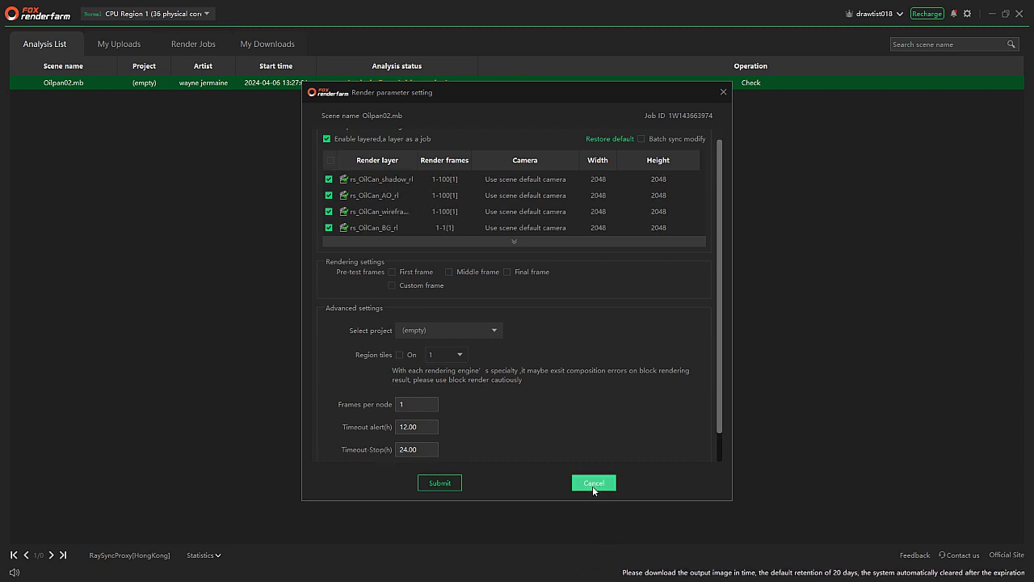
{"action": "scroll", "coordinate": [576, 246], "scroll_direction": "down", "scroll_amount": 1}
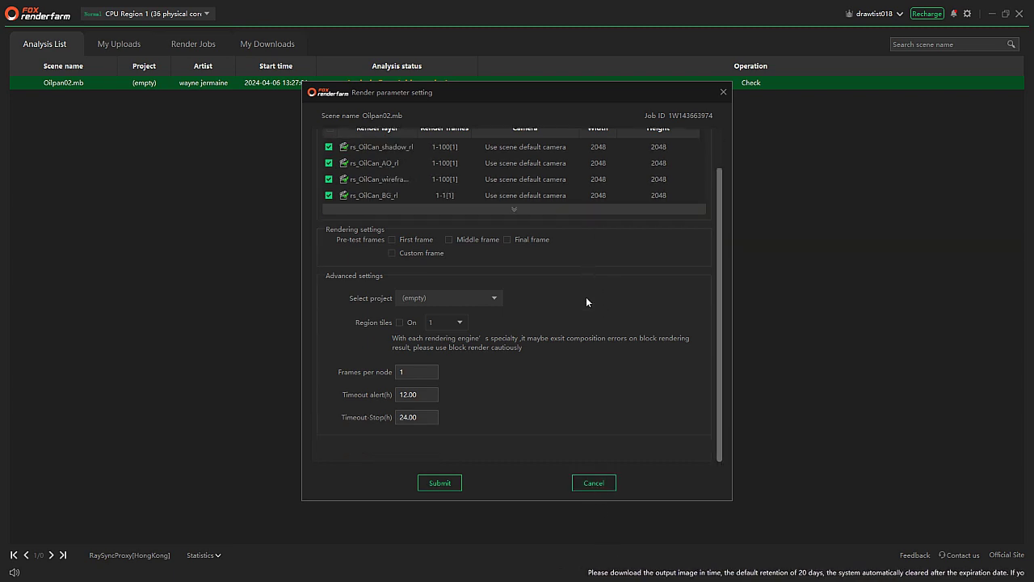
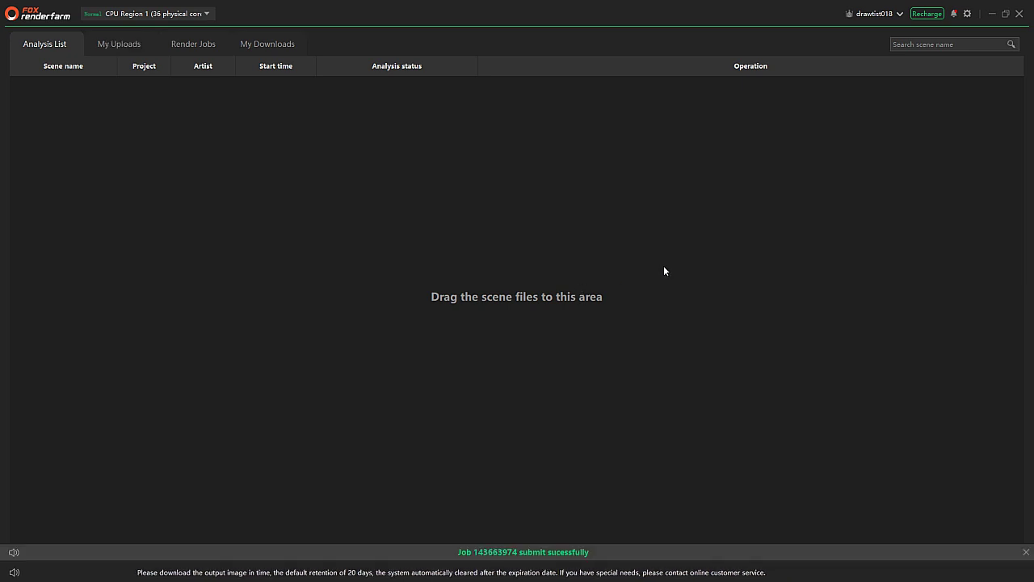
Step: Examine the progress and rendering expense of each Oilpan02.mb layer job in the render jobs list, widening the scene name column
{"action": "left_click", "coordinate": [181, 46]}
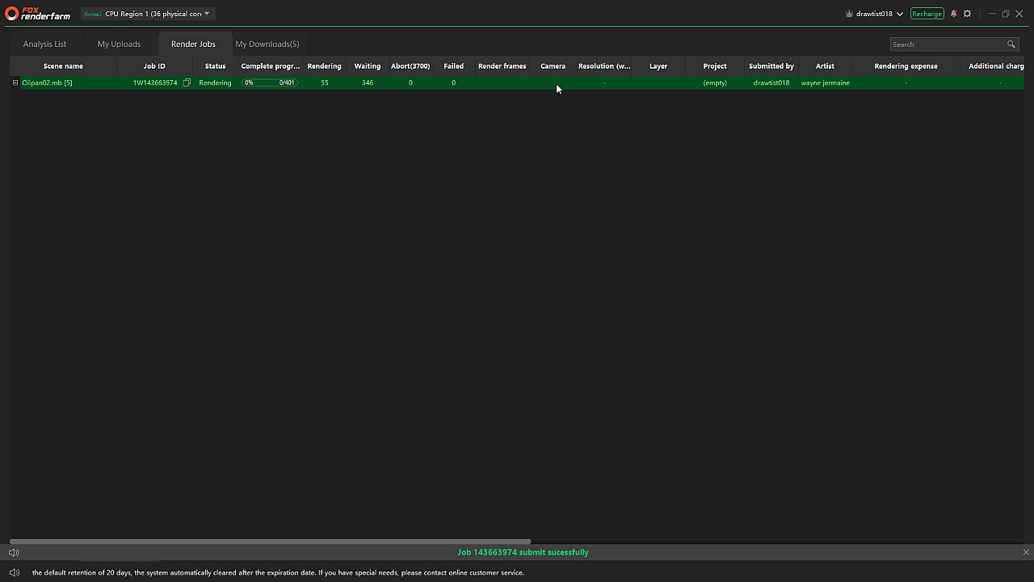
{"action": "left_click", "coordinate": [186, 83]}
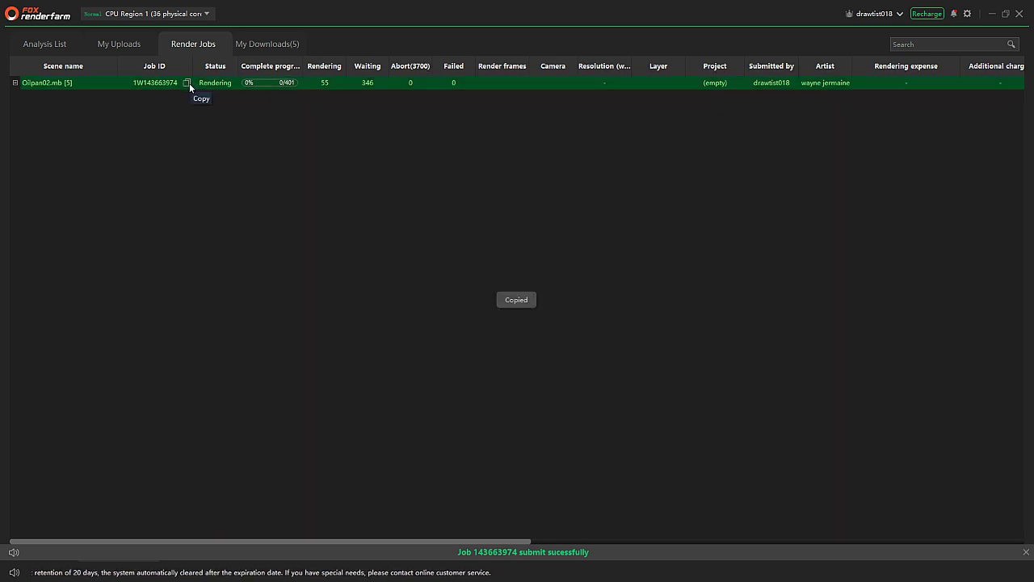
{"action": "left_click", "coordinate": [15, 82]}
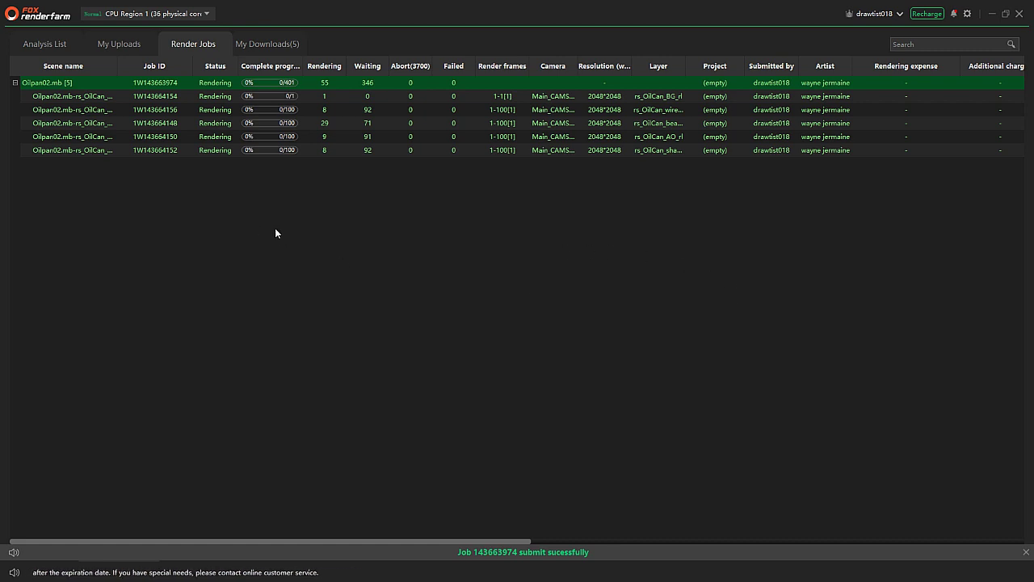
{"action": "left_click_drag", "start_coordinate": [119, 75], "coordinate": [163, 75]}
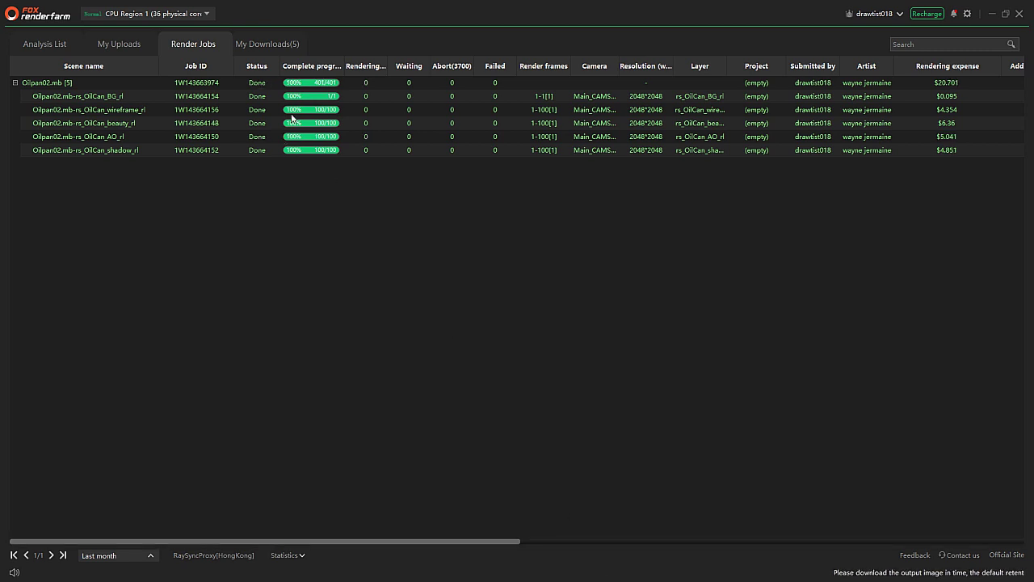
{"action": "left_click", "coordinate": [15, 82]}
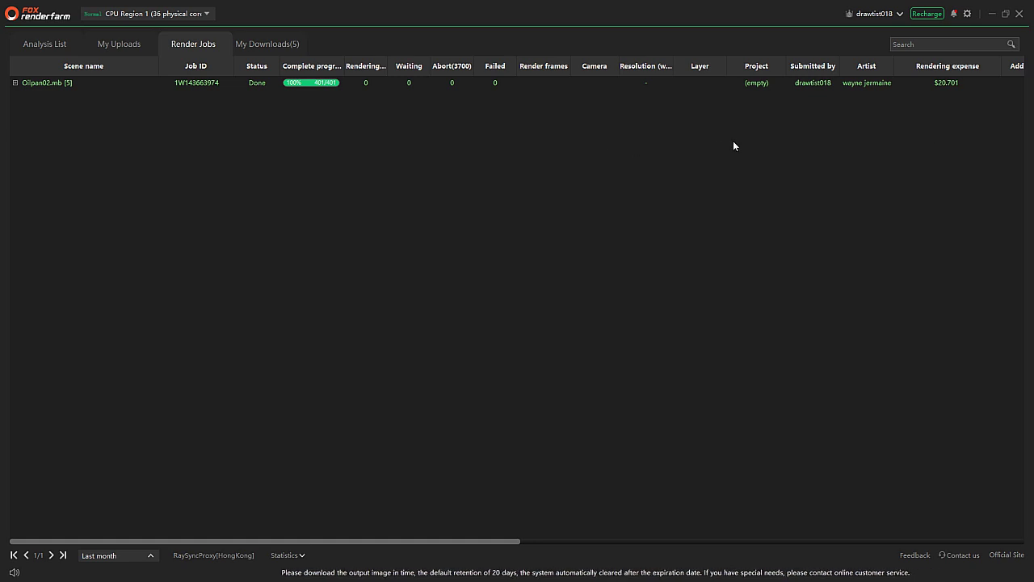
{"action": "left_click", "coordinate": [15, 82]}
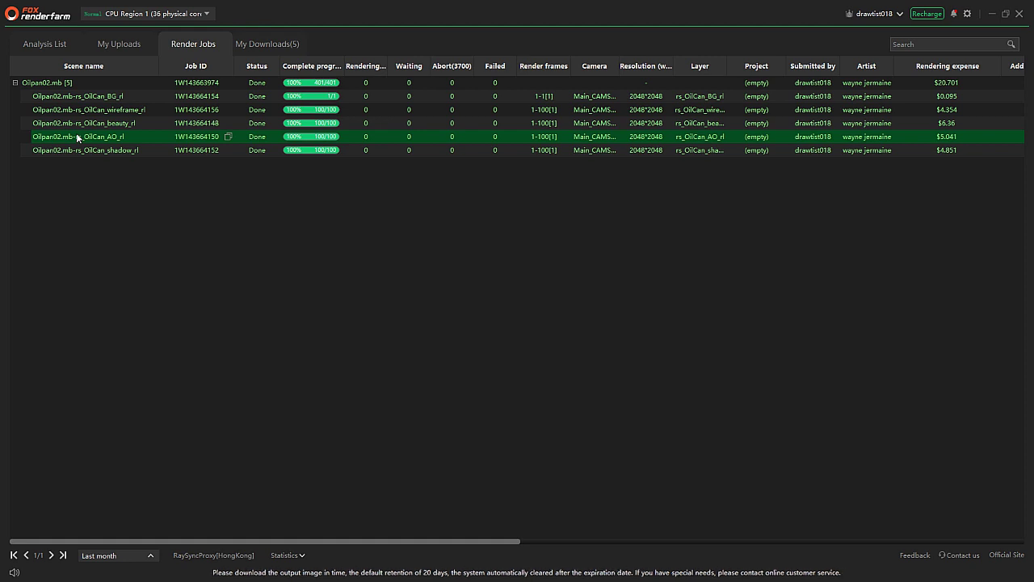
{"action": "left_click", "coordinate": [16, 83]}
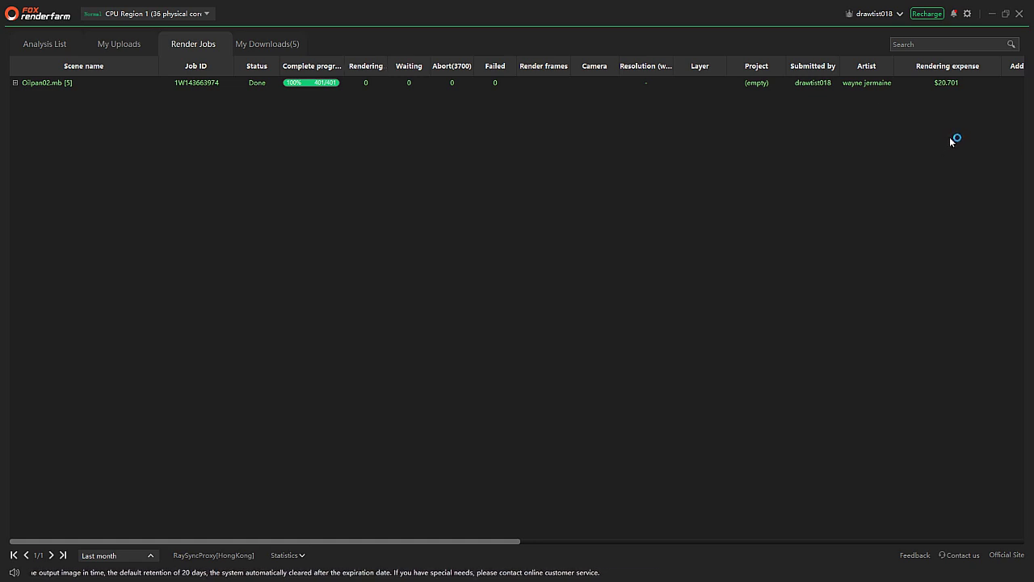
Step: Open the downloads list and download the rs_OilCan_beauty_rl layer of Oilpan02.mb again
{"action": "left_click", "coordinate": [265, 46]}
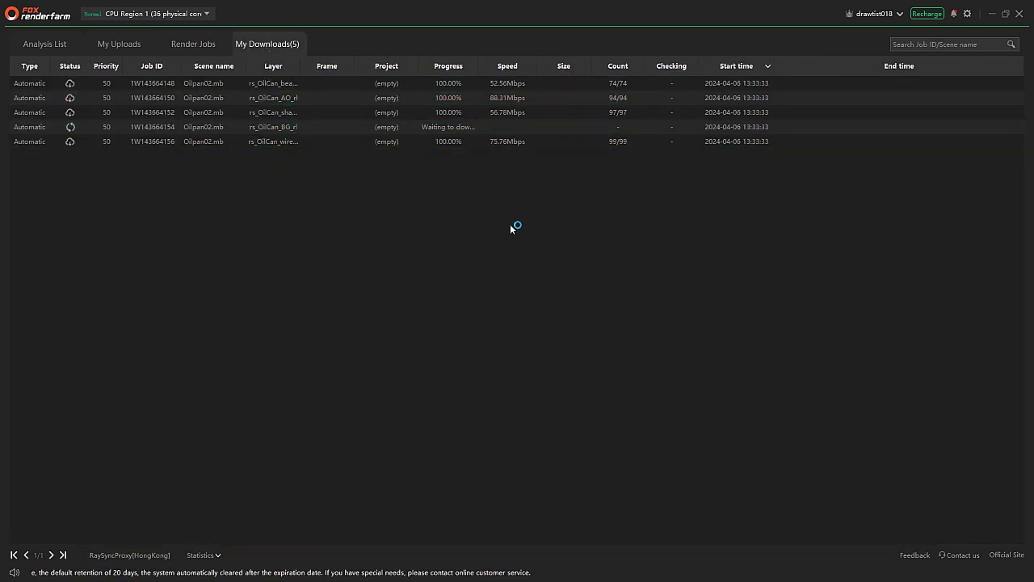
{"action": "right_click", "coordinate": [269, 87]}
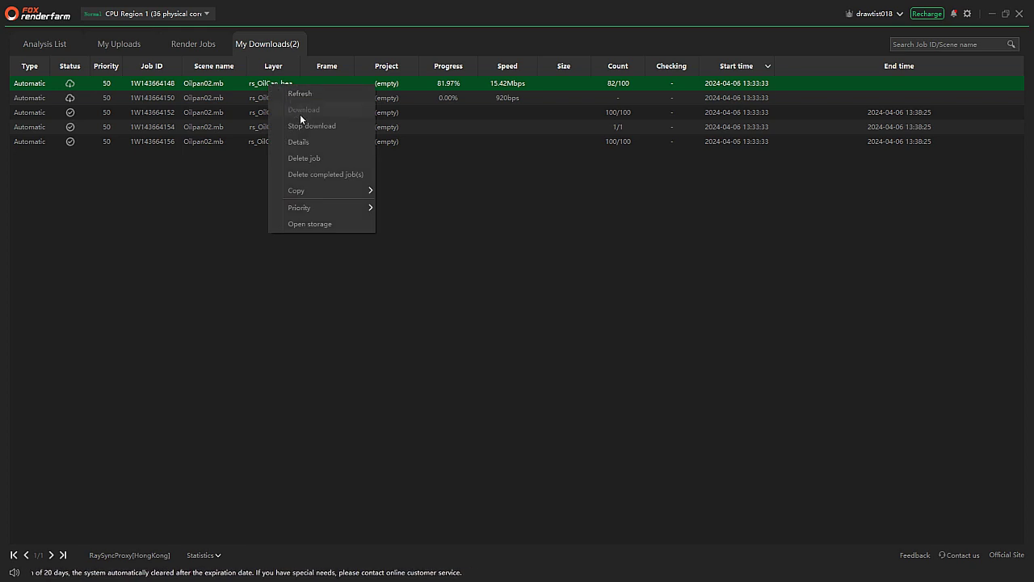
{"action": "left_click", "coordinate": [247, 163]}
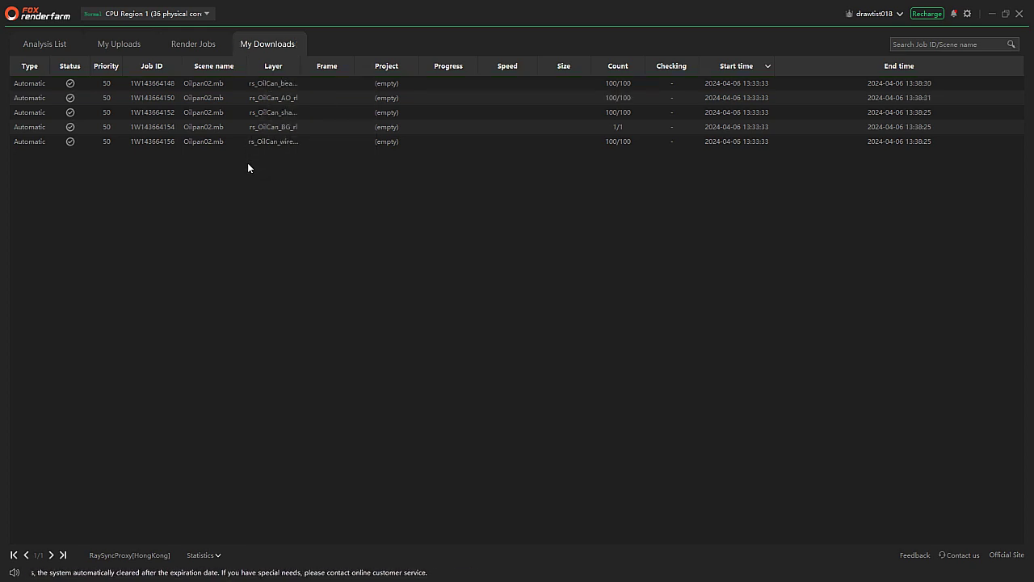
{"action": "right_click", "coordinate": [269, 88]}
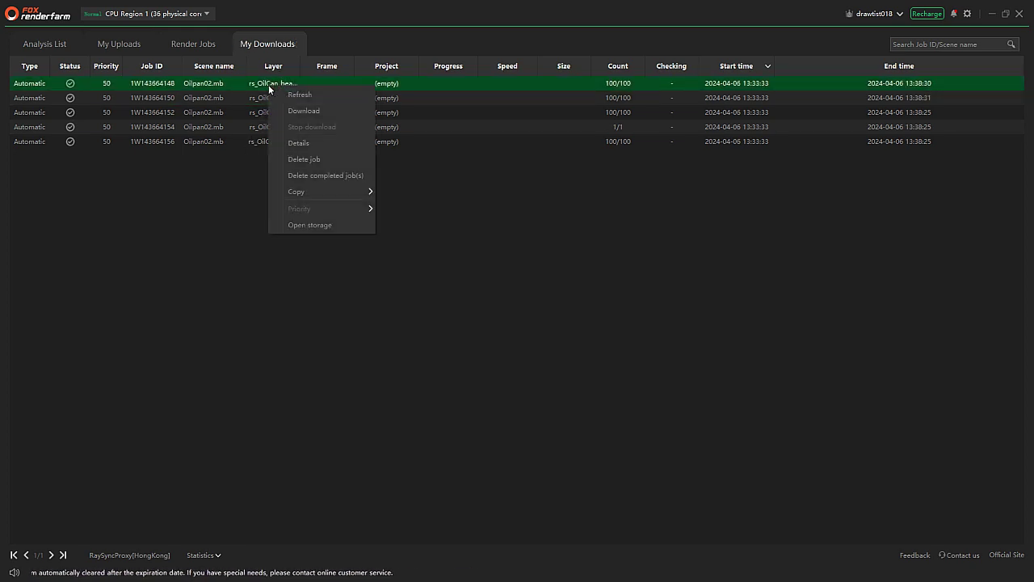
{"action": "left_click", "coordinate": [301, 110]}
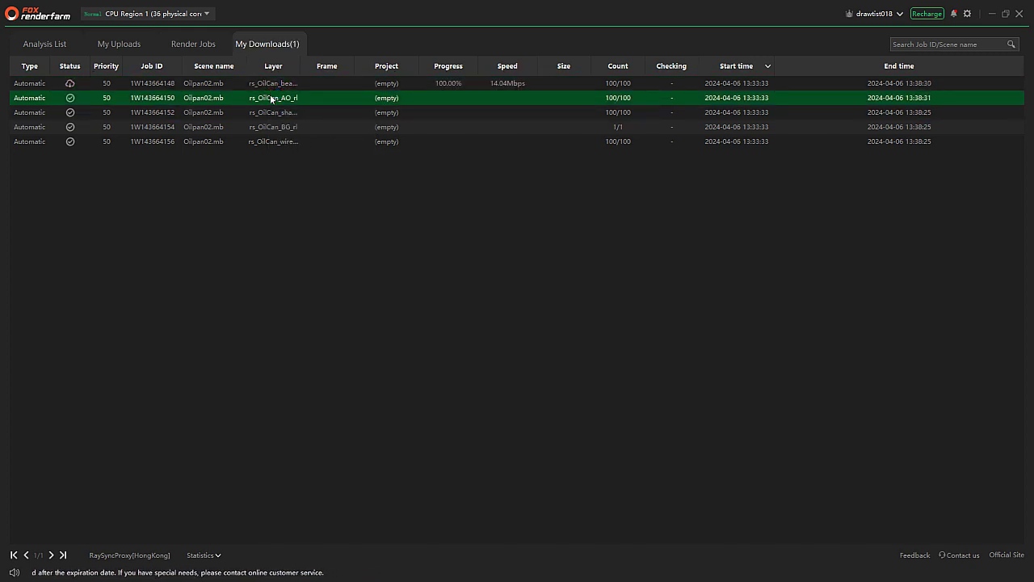
Step: Download the AO, shadow, BG and wireframe layers of Oilpan02.mb again
{"action": "right_click", "coordinate": [273, 97]}
{"action": "left_click", "coordinate": [301, 125]}
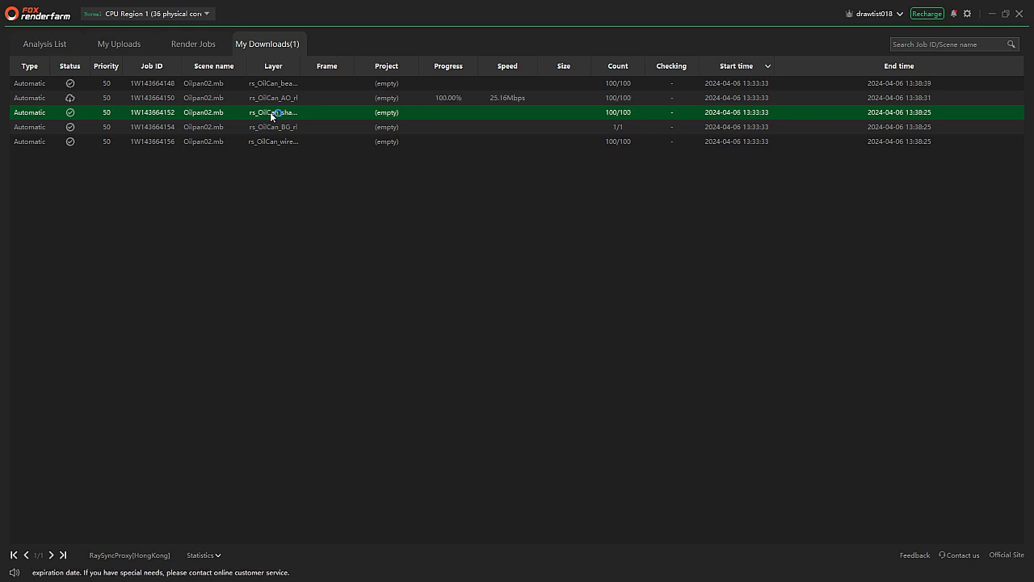
{"action": "right_click", "coordinate": [270, 112]}
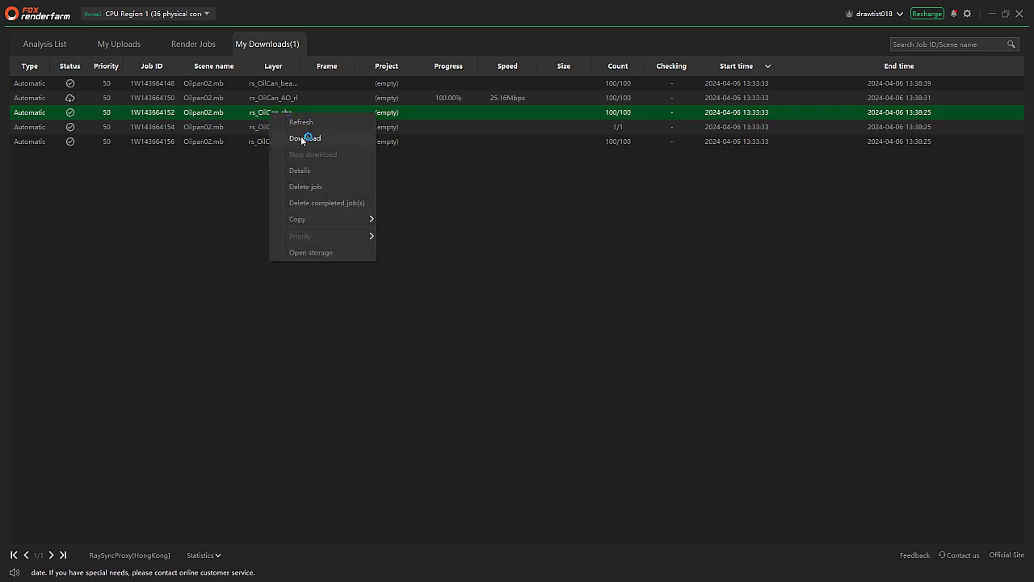
{"action": "left_click", "coordinate": [302, 139]}
{"action": "right_click", "coordinate": [263, 129]}
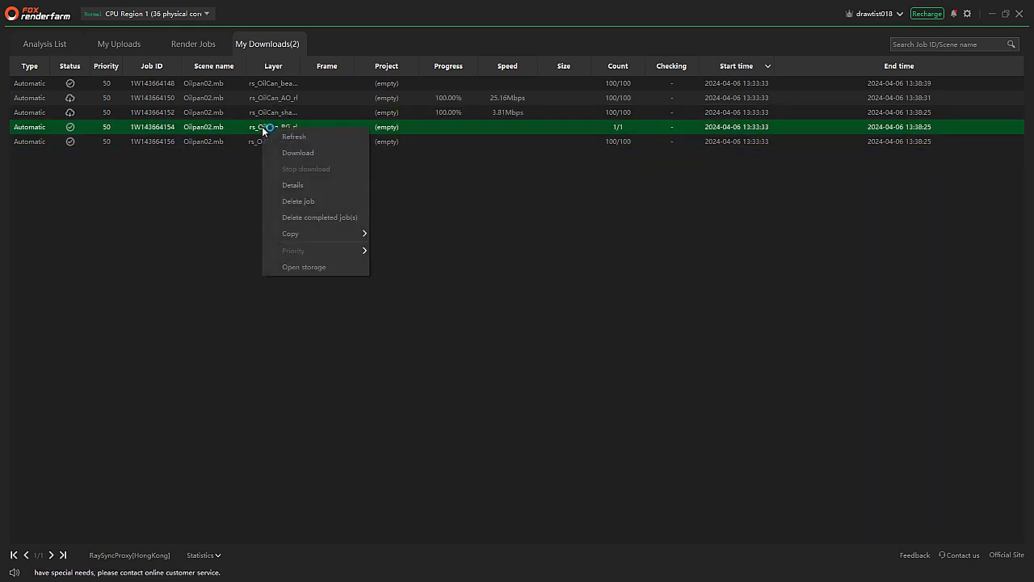
{"action": "left_click", "coordinate": [298, 152]}
{"action": "left_click", "coordinate": [262, 142]}
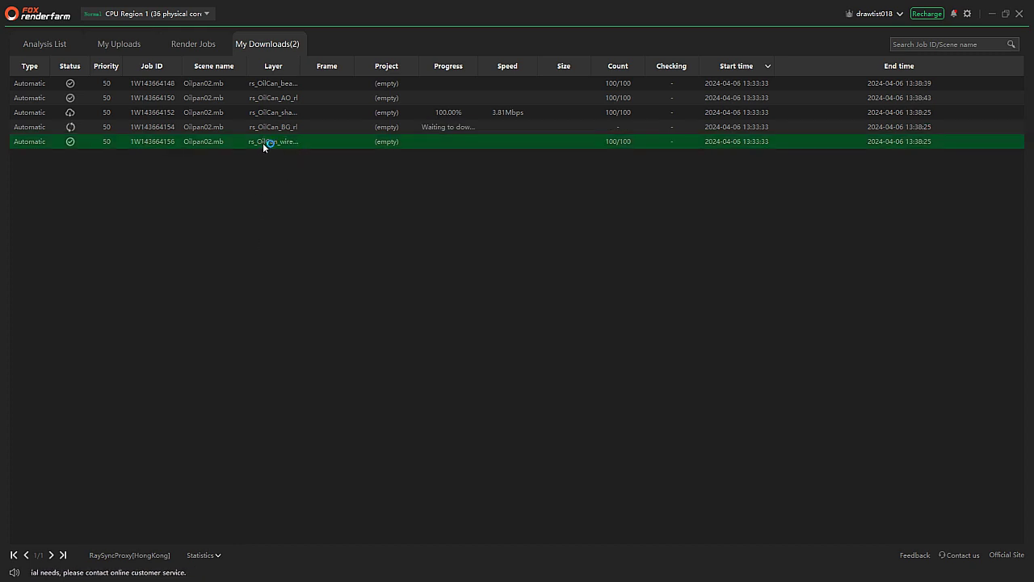
{"action": "right_click", "coordinate": [263, 143]}
{"action": "left_click", "coordinate": [295, 171]}
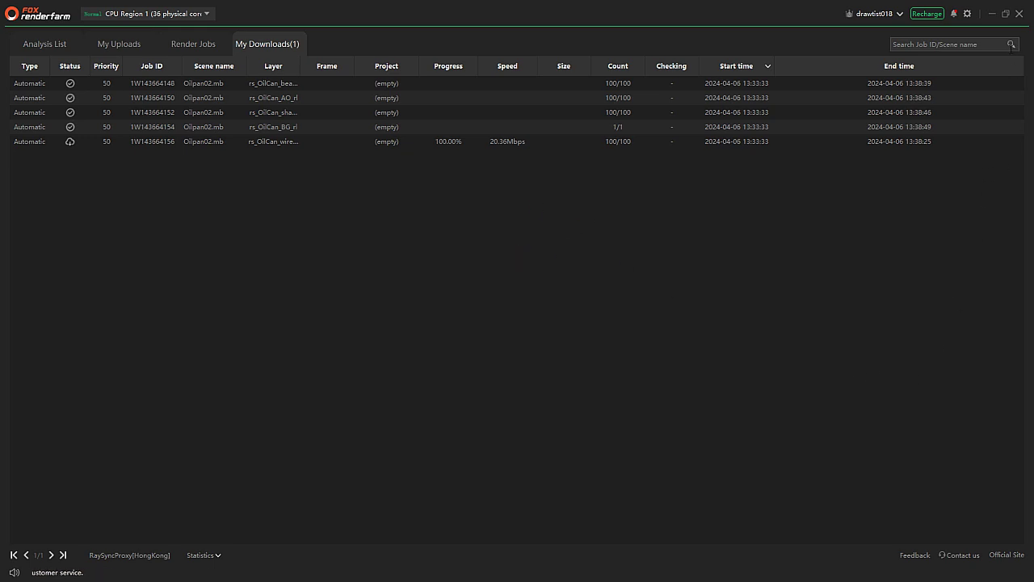
Step: Minimize the Fox Renderfarm client and Maya to get back to the desktop and the open scenes folder
{"action": "left_click", "coordinate": [992, 18]}
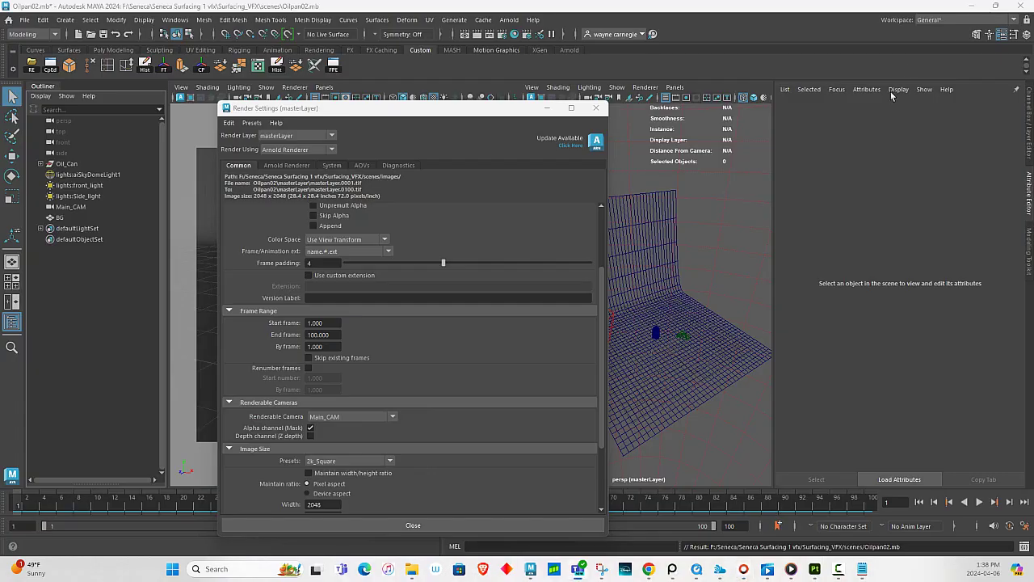
{"action": "left_click", "coordinate": [967, 10]}
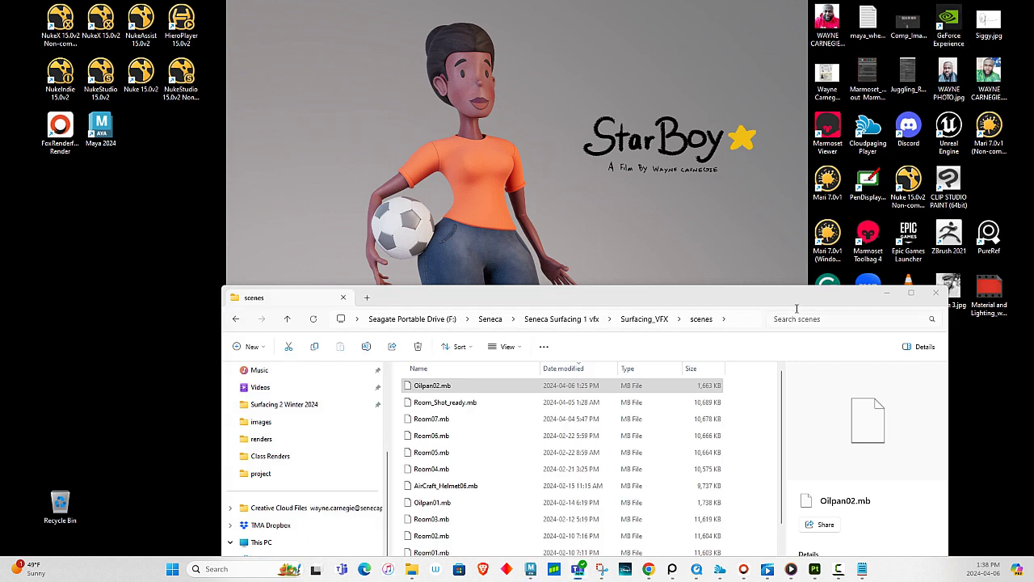
Step: Minimize the scenes folder window, open the RenderFarm folder shortcut on the desktop and maximize its window
{"action": "left_click", "coordinate": [888, 294]}
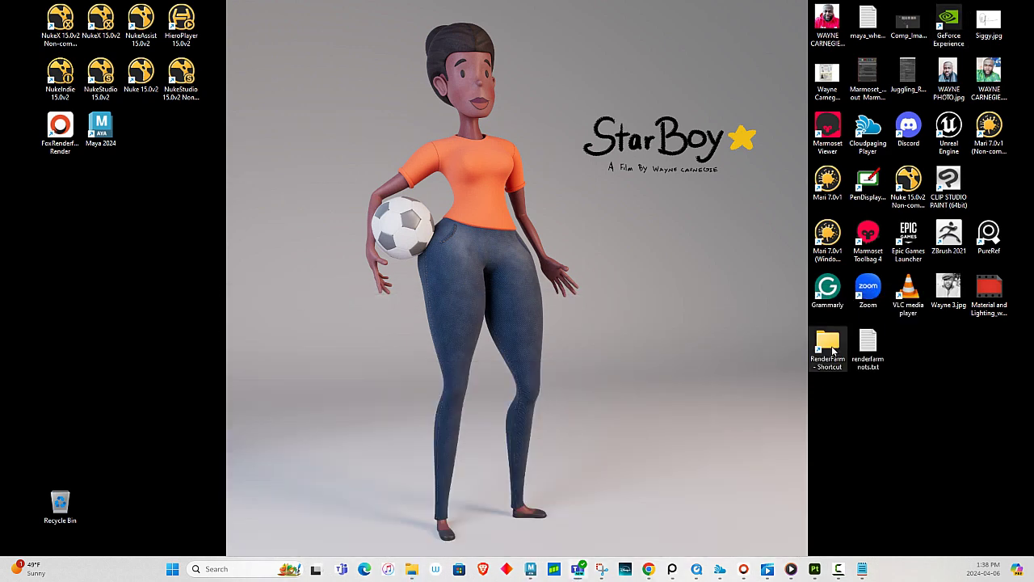
{"action": "double_click", "coordinate": [833, 352]}
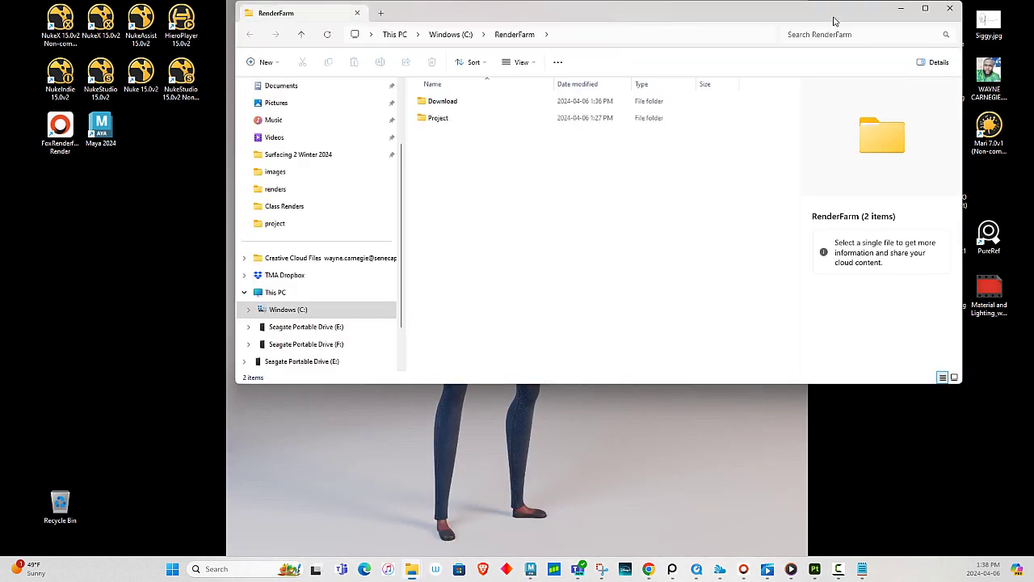
{"action": "left_click_drag", "start_coordinate": [833, 18], "coordinate": [691, 125]}
{"action": "left_click", "coordinate": [785, 117]}
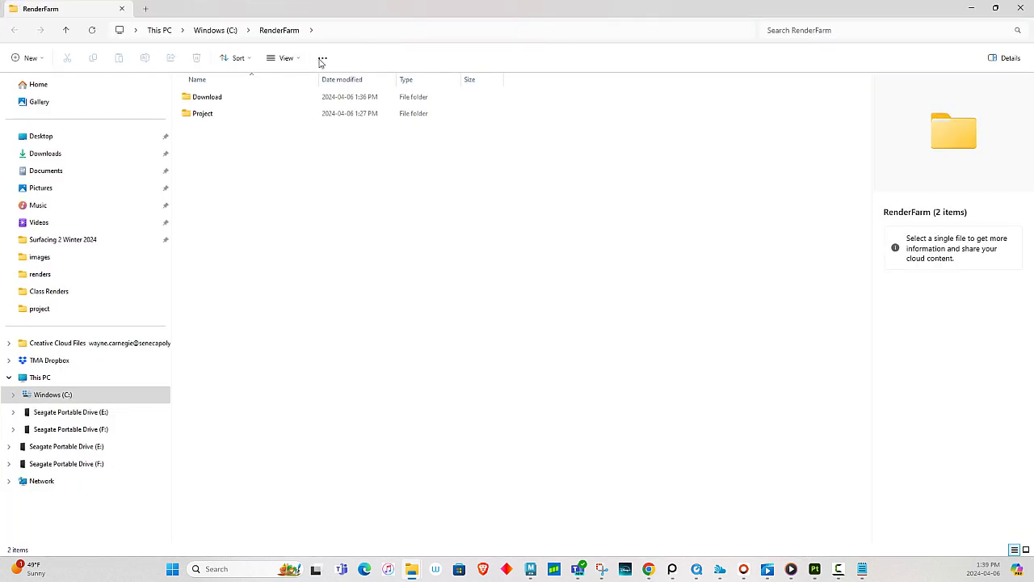
Step: Show the RenderFarm folder's full path and reach the folder again from the root of the Windows (C:) drive
{"action": "left_click", "coordinate": [308, 29]}
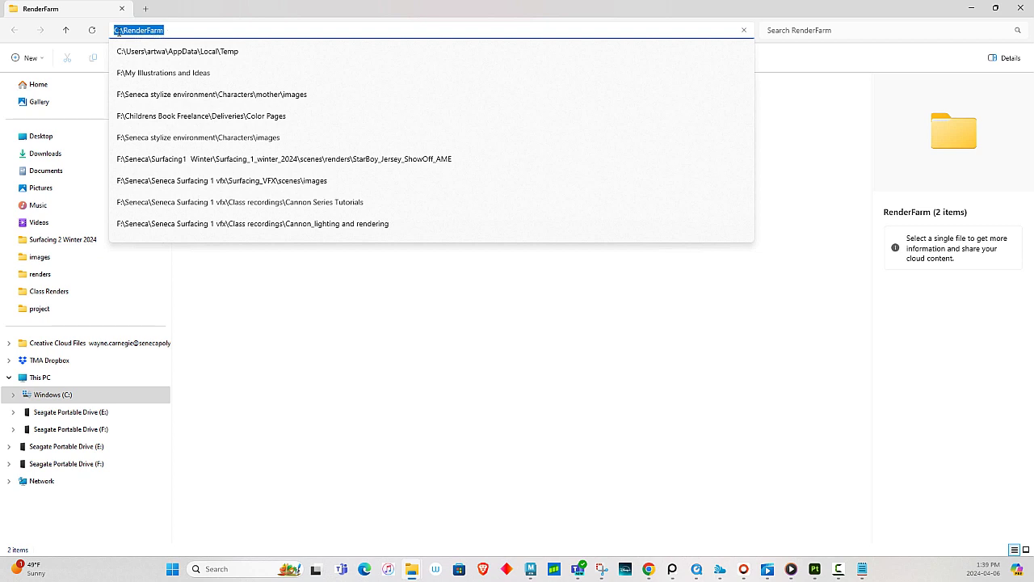
{"action": "left_click", "coordinate": [181, 33]}
{"action": "left_click", "coordinate": [72, 395]}
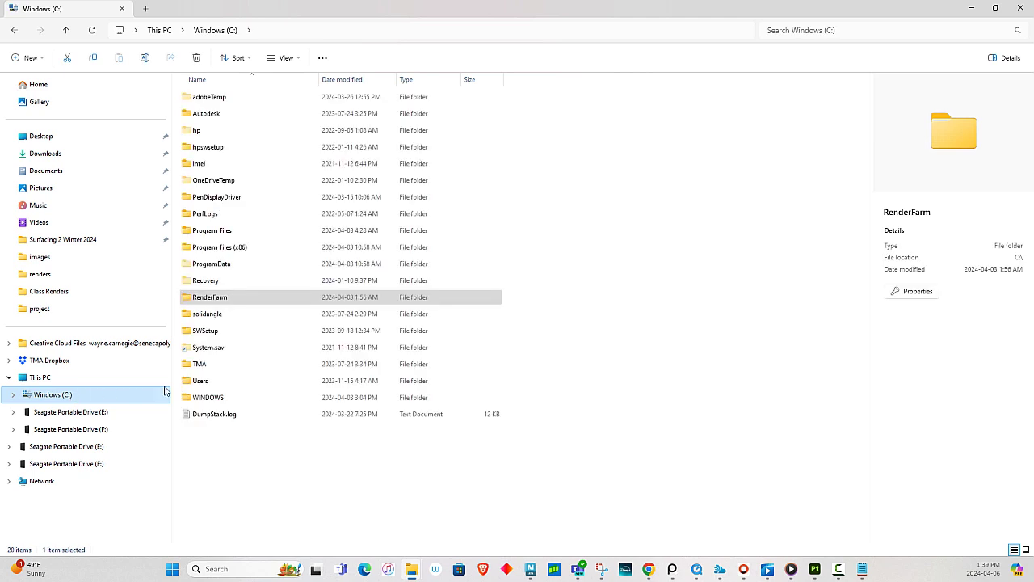
{"action": "left_click", "coordinate": [216, 299]}
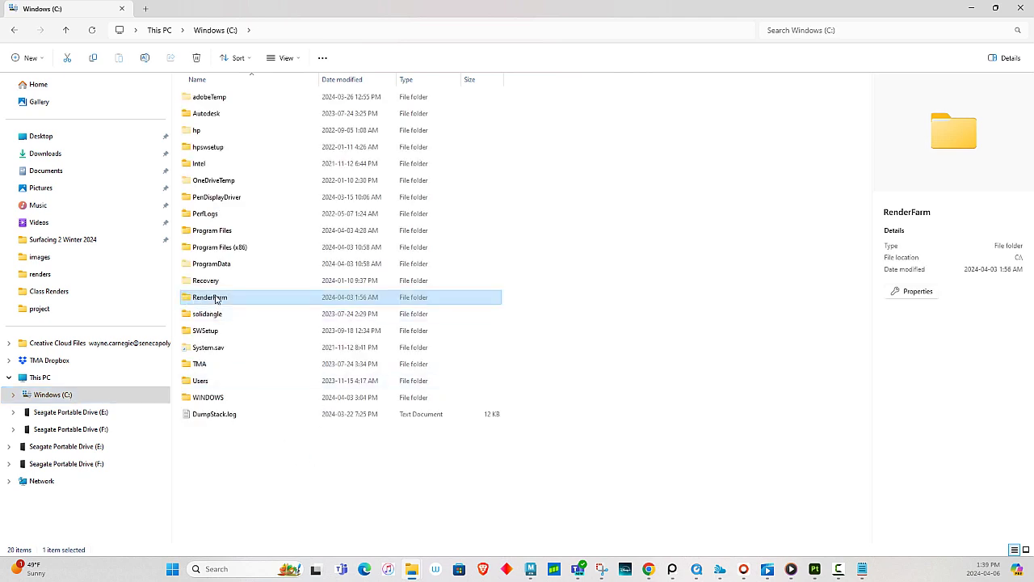
{"action": "double_click", "coordinate": [215, 299]}
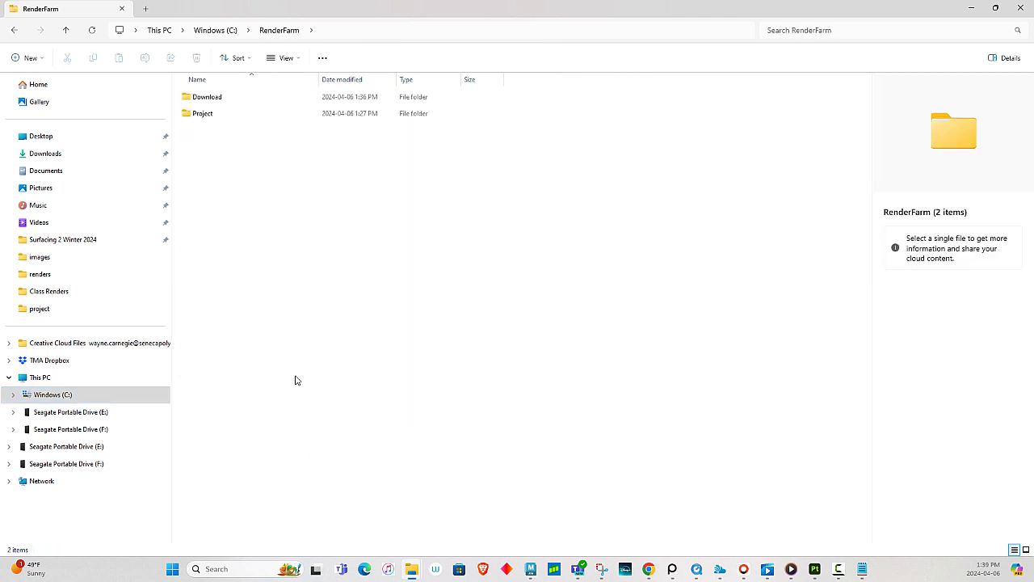
Step: Browse the Download folder through 143663974_Oilpan02 and 143664148_Oilpan02 to the OilCan_beauty_rl folder to view its rendered TIF frames
{"action": "left_click", "coordinate": [208, 99]}
{"action": "double_click", "coordinate": [209, 99]}
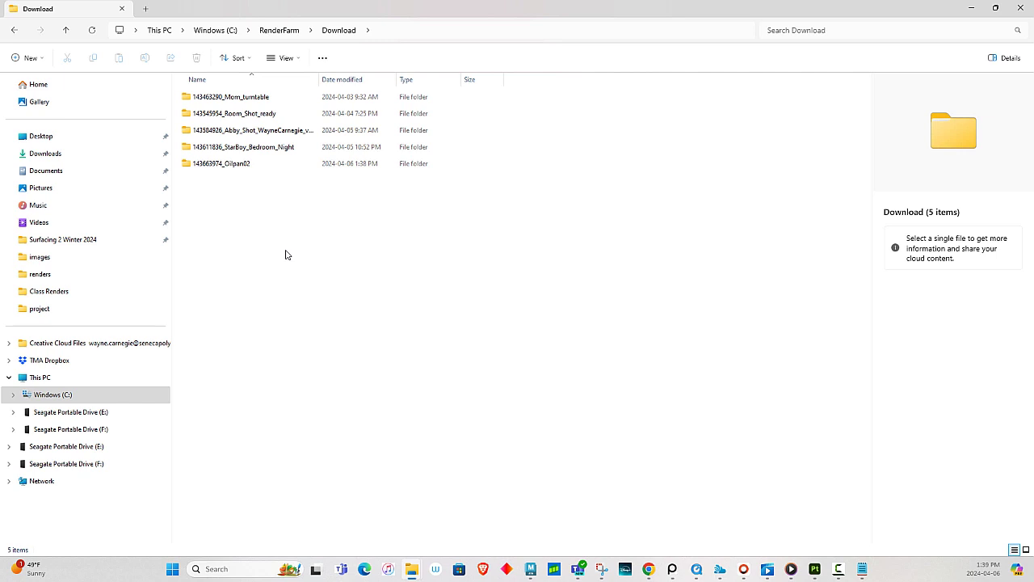
{"action": "double_click", "coordinate": [242, 165]}
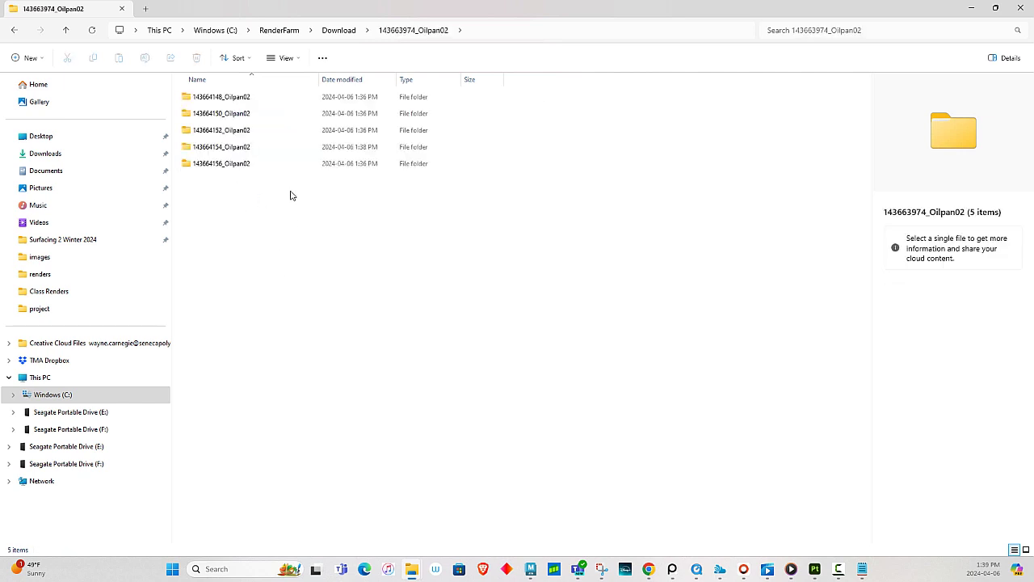
{"action": "double_click", "coordinate": [246, 96]}
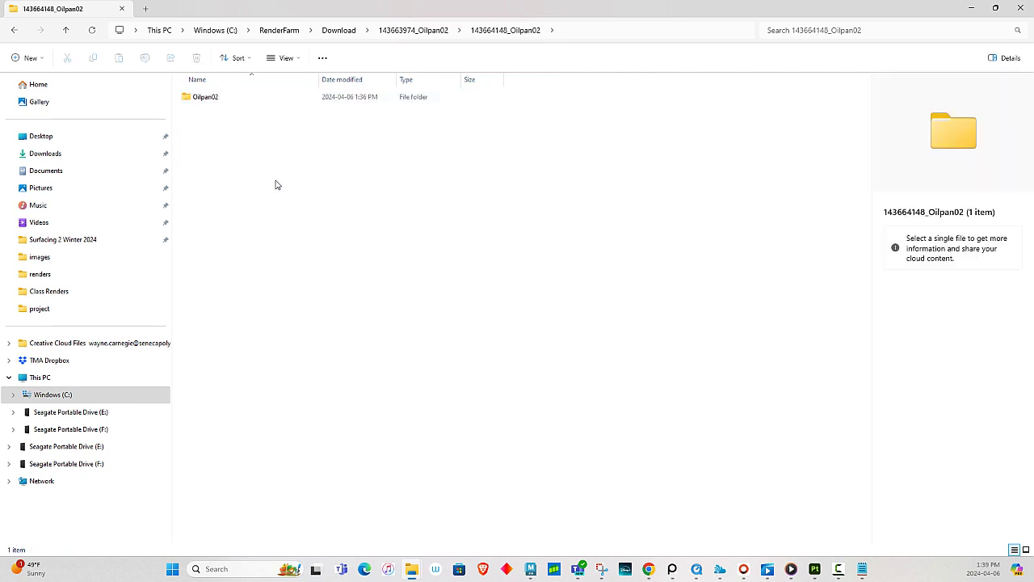
{"action": "left_click", "coordinate": [216, 103]}
{"action": "double_click", "coordinate": [217, 104]}
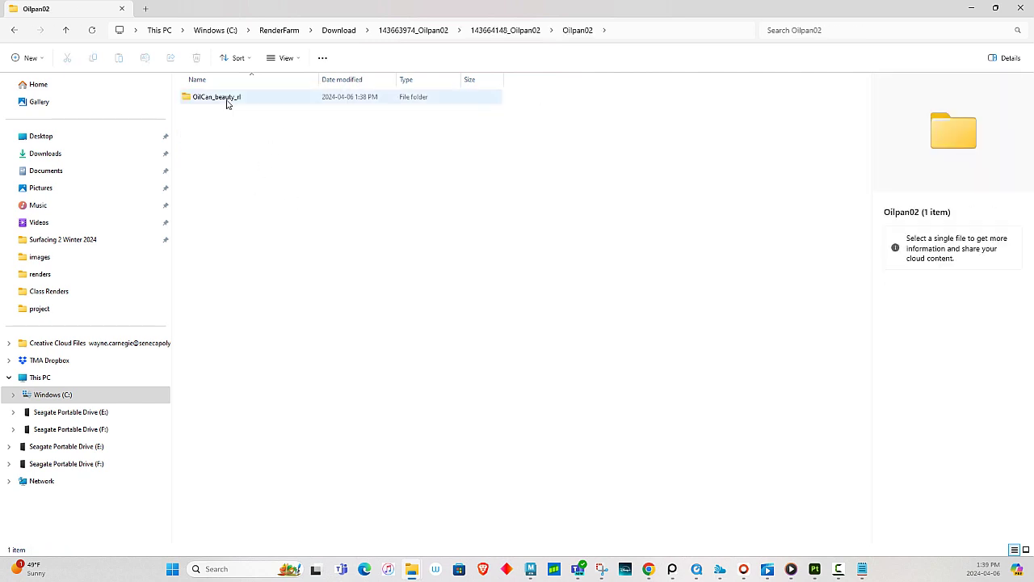
{"action": "double_click", "coordinate": [228, 101]}
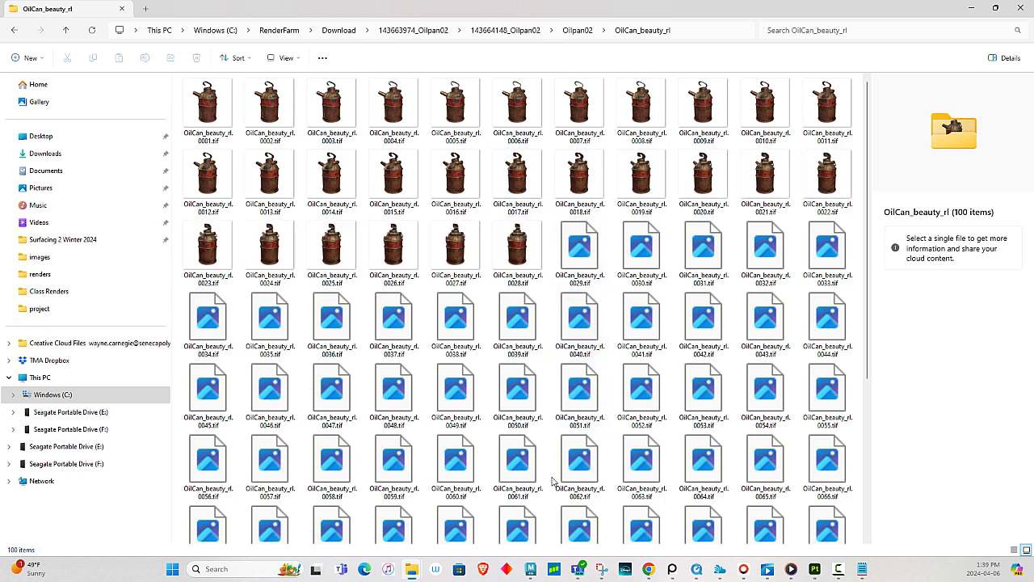
Step: Return to the 143663974_Oilpan02 folder and select all five of its layer folders
{"action": "left_click", "coordinate": [17, 31]}
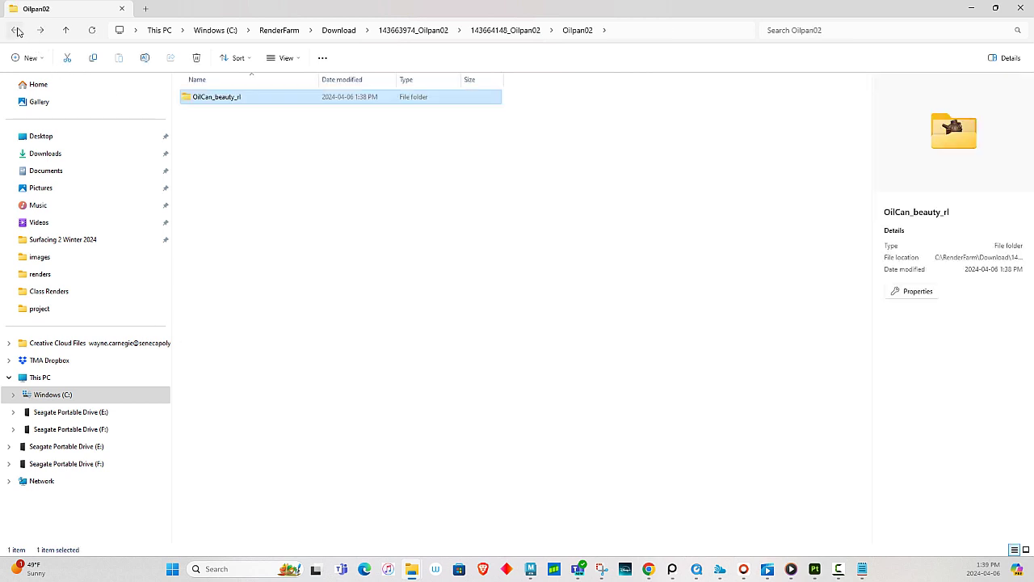
{"action": "left_click", "coordinate": [17, 31]}
{"action": "left_click", "coordinate": [17, 30]}
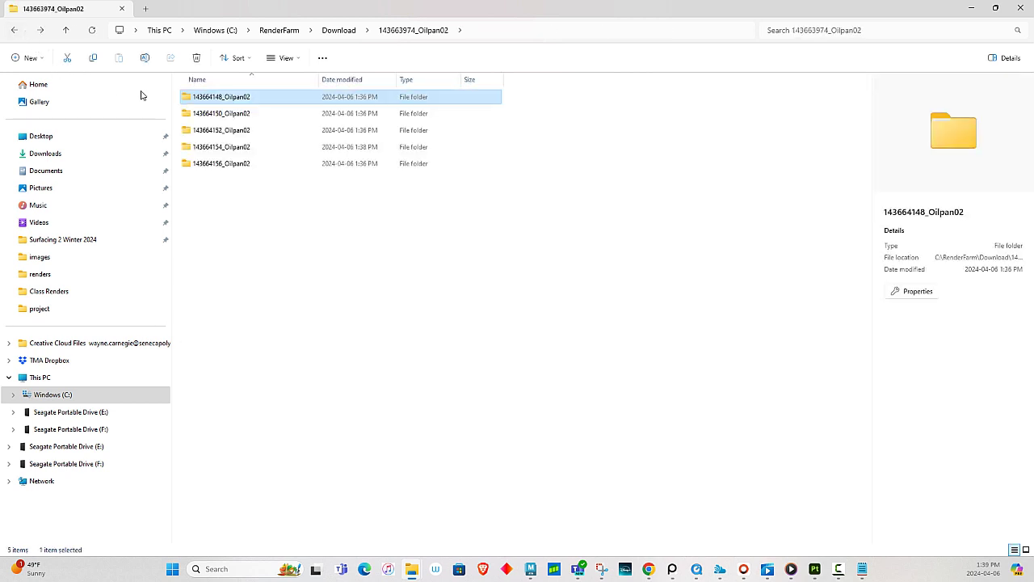
{"action": "left_click_drag", "start_coordinate": [276, 232], "coordinate": [166, 97]}
{"action": "key", "text": "alt+Left"}
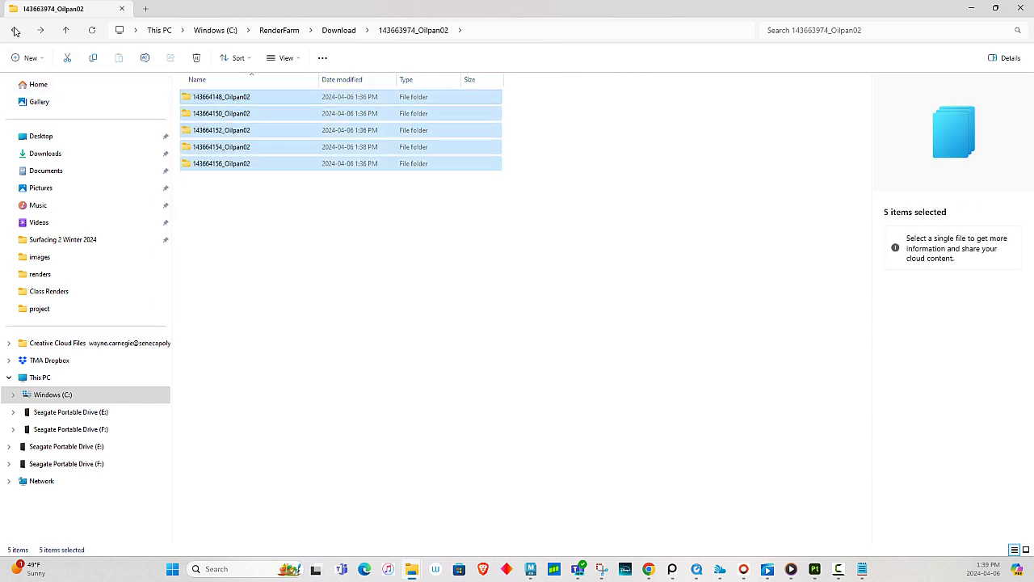
{"action": "double_click", "coordinate": [240, 166]}
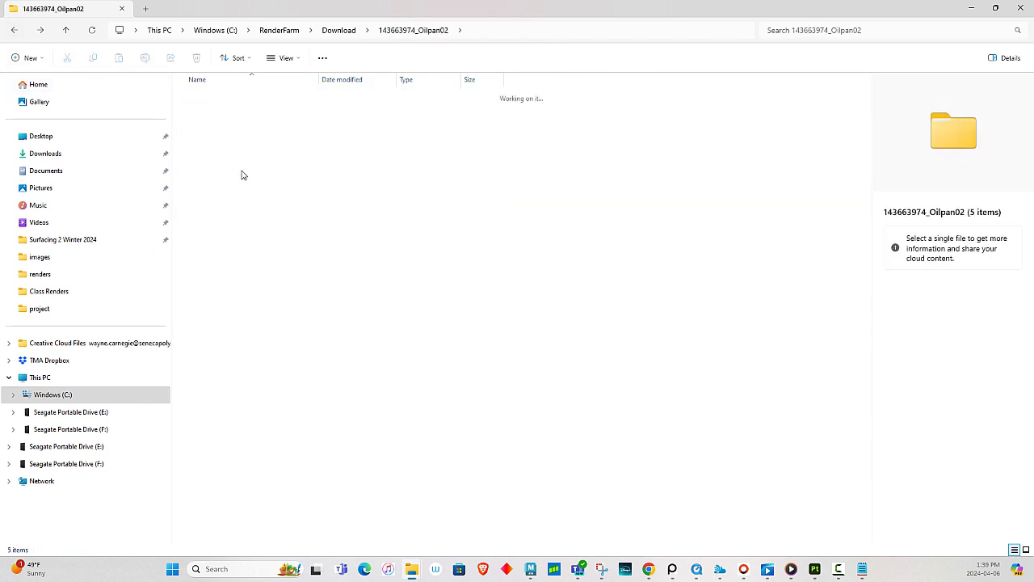
{"action": "left_click_drag", "start_coordinate": [261, 200], "coordinate": [184, 92]}
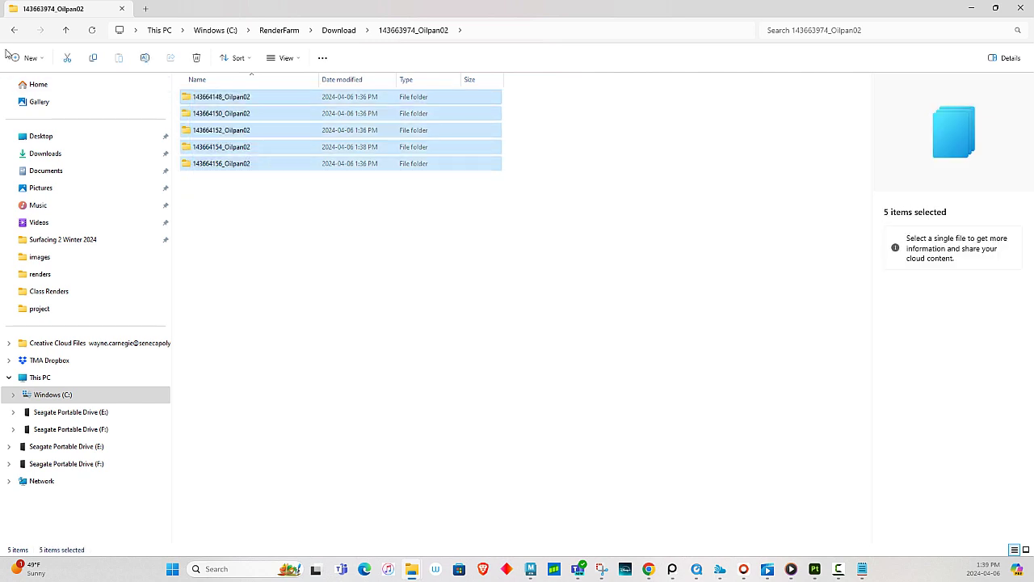
Step: Go back to the Download folder and cut the 143663974_Oilpan02 folder for moving
{"action": "left_click", "coordinate": [15, 30]}
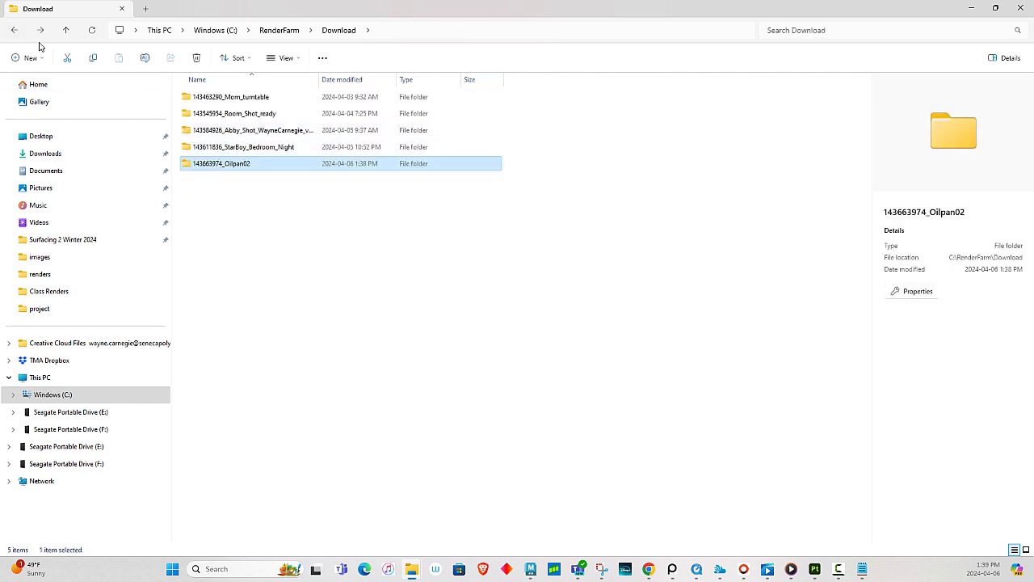
{"action": "left_click", "coordinate": [16, 30]}
{"action": "double_click", "coordinate": [210, 104]}
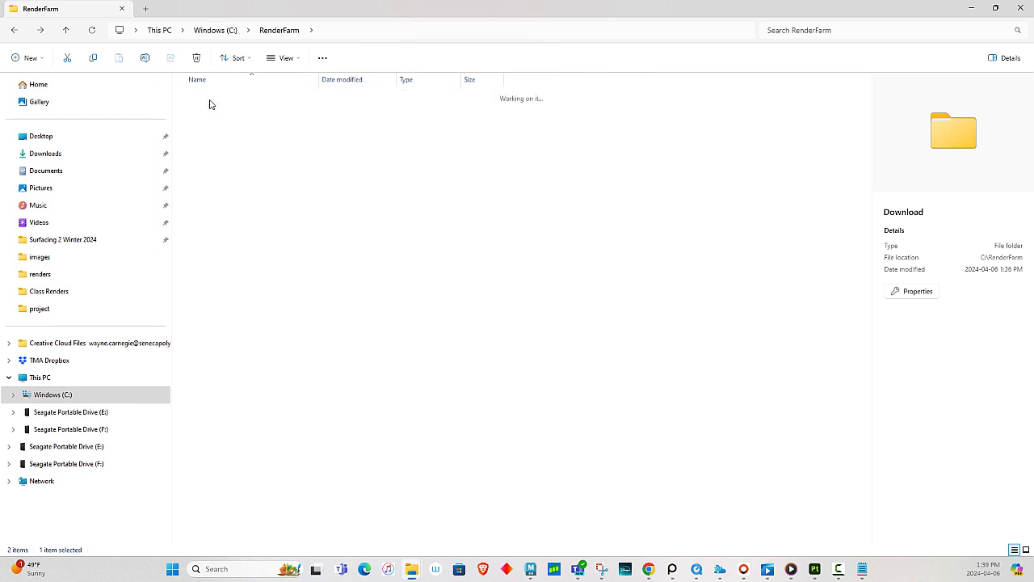
{"action": "left_click", "coordinate": [228, 163]}
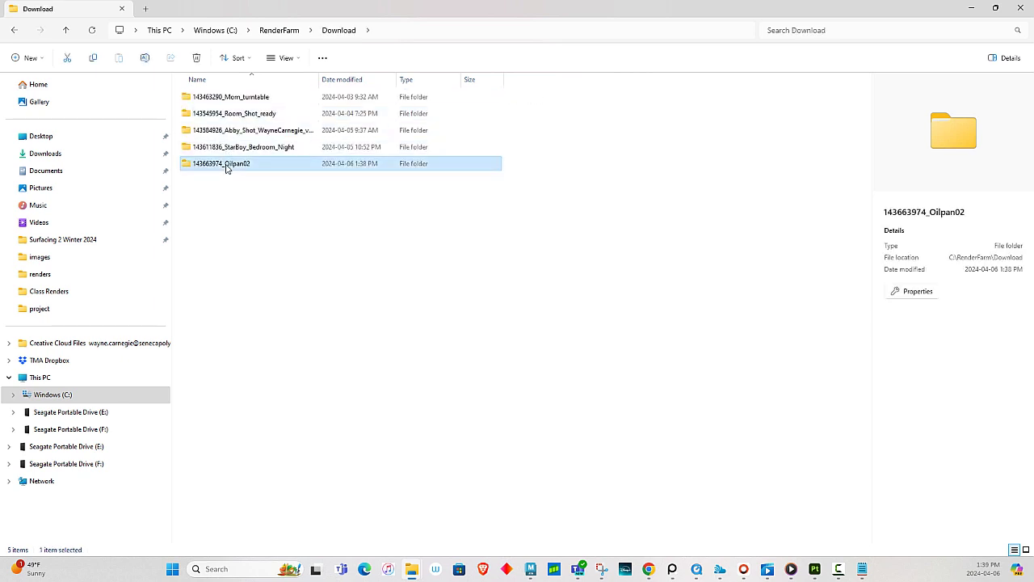
{"action": "right_click", "coordinate": [229, 169]}
{"action": "left_click", "coordinate": [240, 179]}
Step: Paste the cut Oilpan02 folder into the images folder of the Surfacing_VFX scenes and rename it 143663974_Oilpan02_RENDERS
{"action": "mouse_move", "coordinate": [417, 570]}
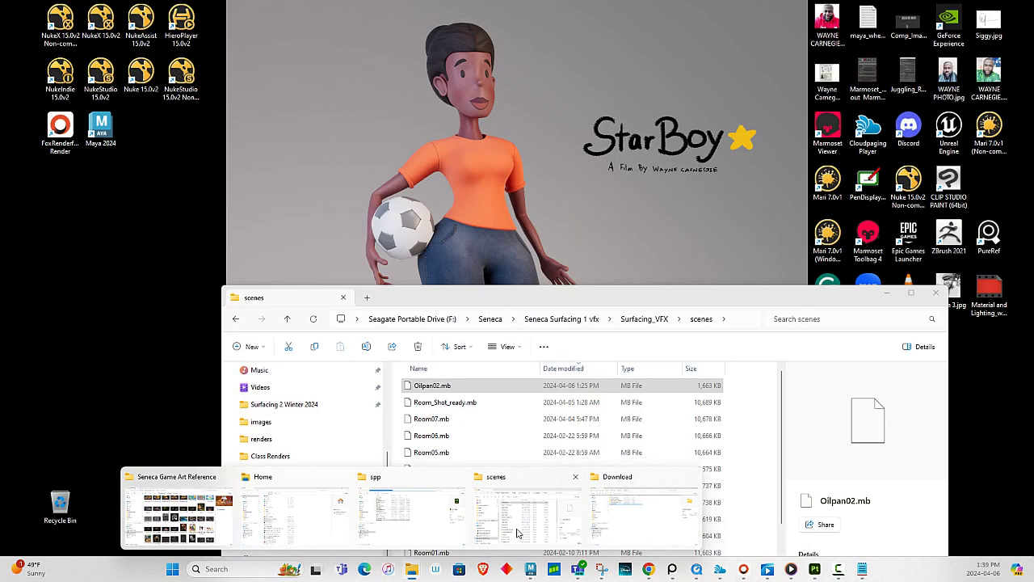
{"action": "left_click", "coordinate": [519, 533]}
{"action": "left_click", "coordinate": [910, 294]}
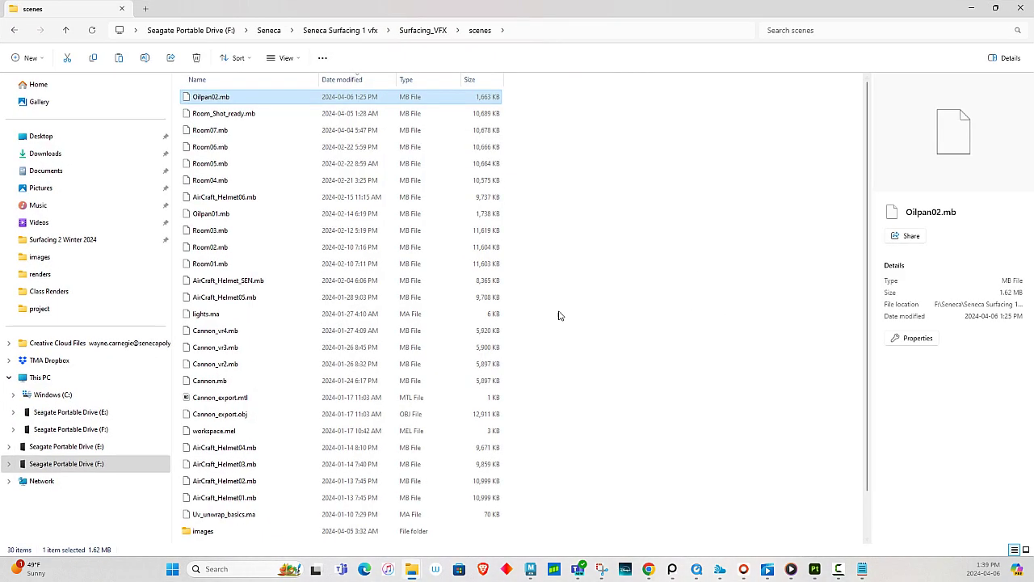
{"action": "scroll", "coordinate": [338, 352], "scroll_direction": "down", "scroll_amount": 2}
{"action": "left_click", "coordinate": [226, 488]}
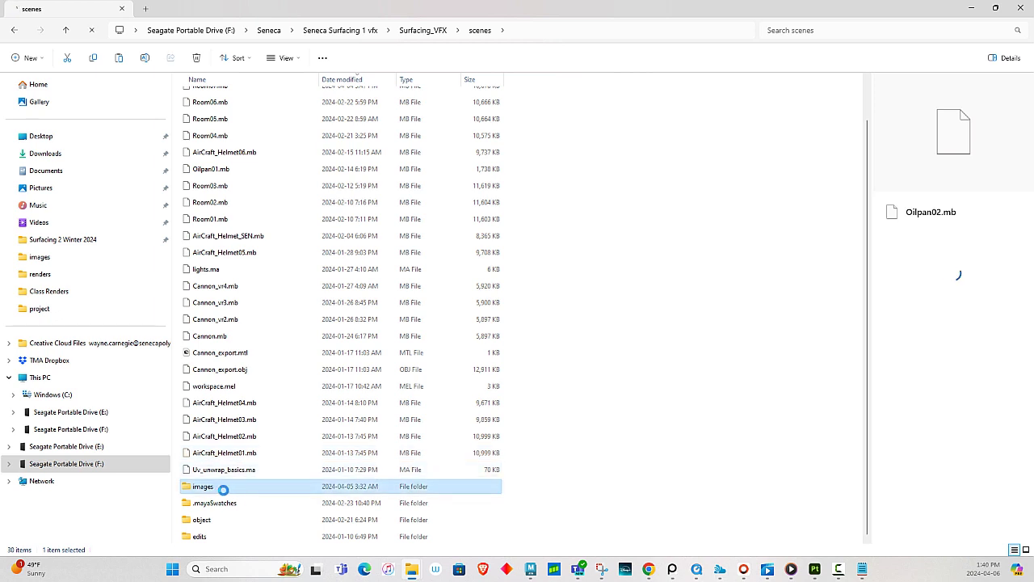
{"action": "double_click", "coordinate": [229, 489]}
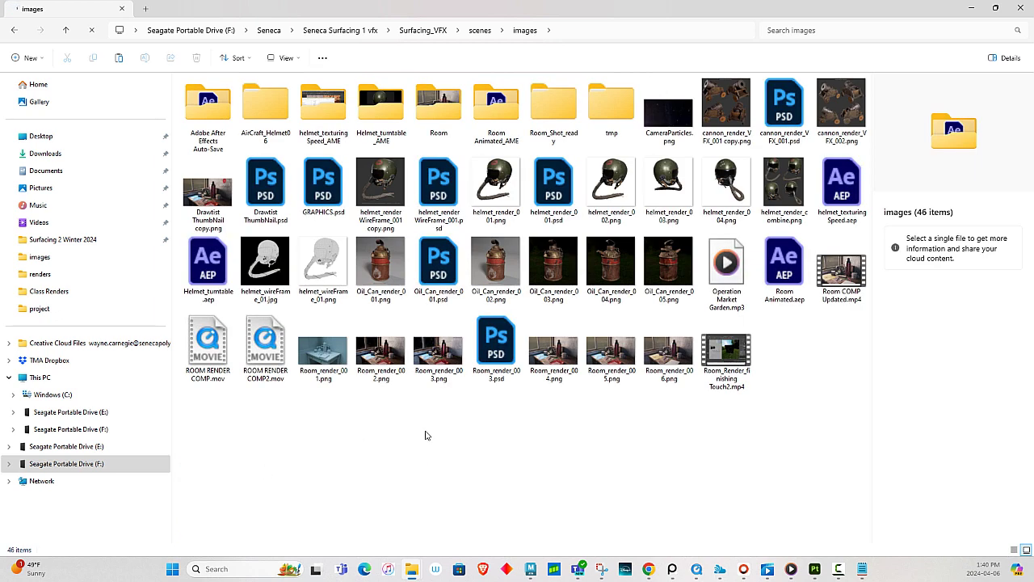
{"action": "right_click", "coordinate": [322, 436]}
{"action": "left_click", "coordinate": [334, 445]}
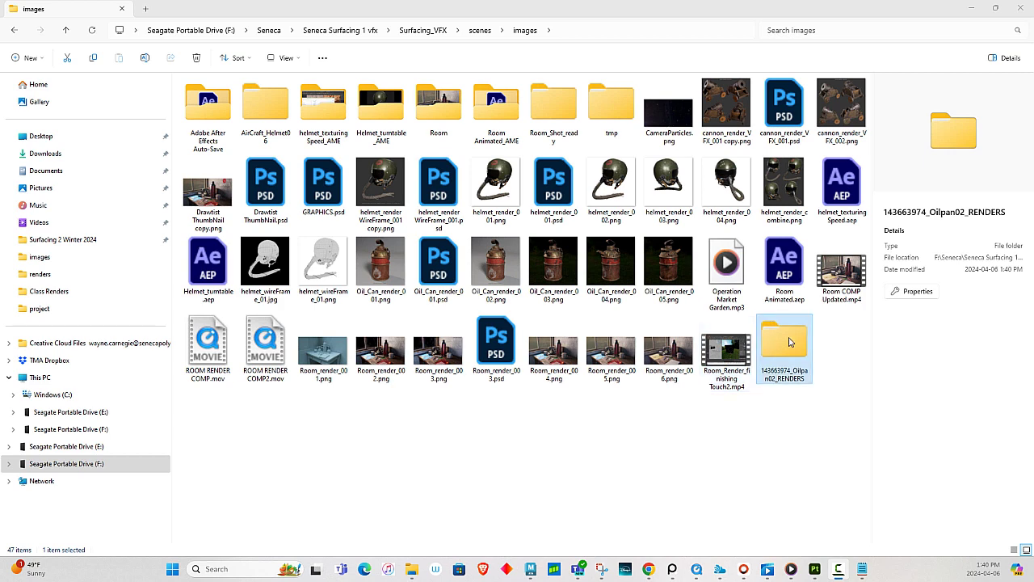
Step: Open the 143663974_Oilpan02_RENDERS folder, copy its full path and minimize the window
{"action": "double_click", "coordinate": [790, 342]}
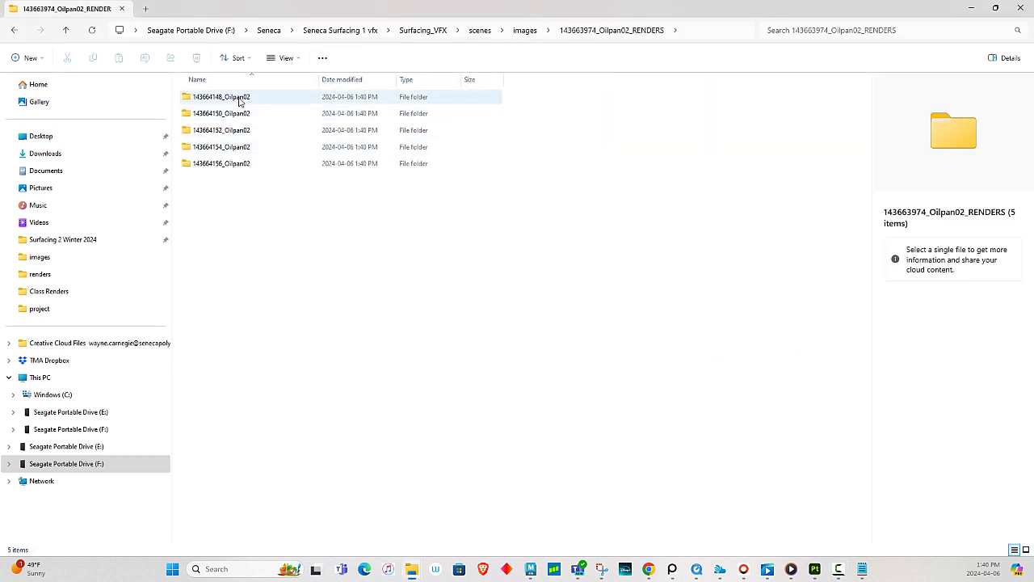
{"action": "left_click", "coordinate": [691, 33]}
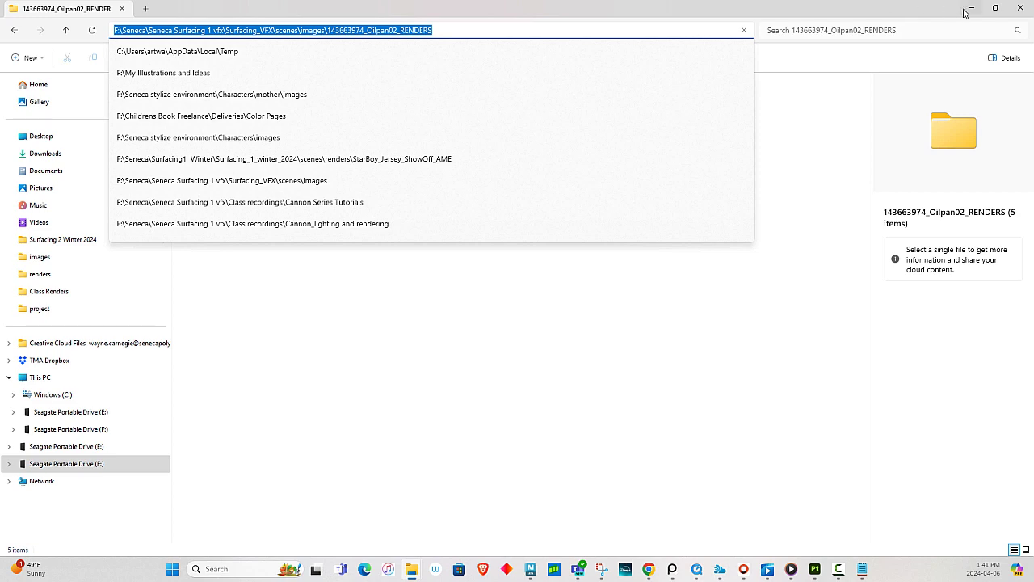
{"action": "key", "text": "ctrl+v"}
{"action": "key", "text": "Return"}
Step: Search Windows for Adobe After Effects 2024 and launch it
{"action": "left_click", "coordinate": [246, 569]}
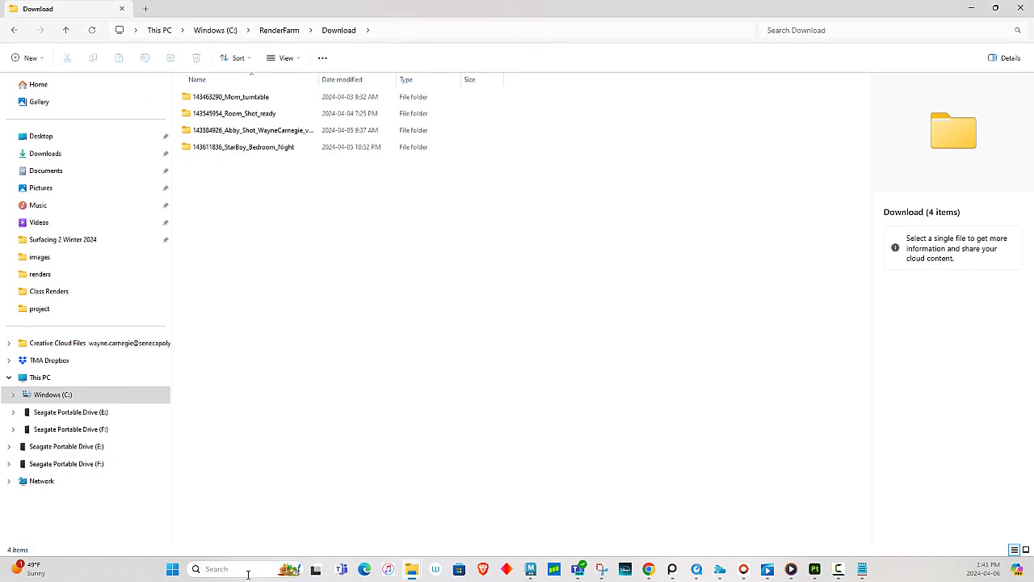
{"action": "type", "text": "a"}
{"action": "left_click", "coordinate": [246, 233]}
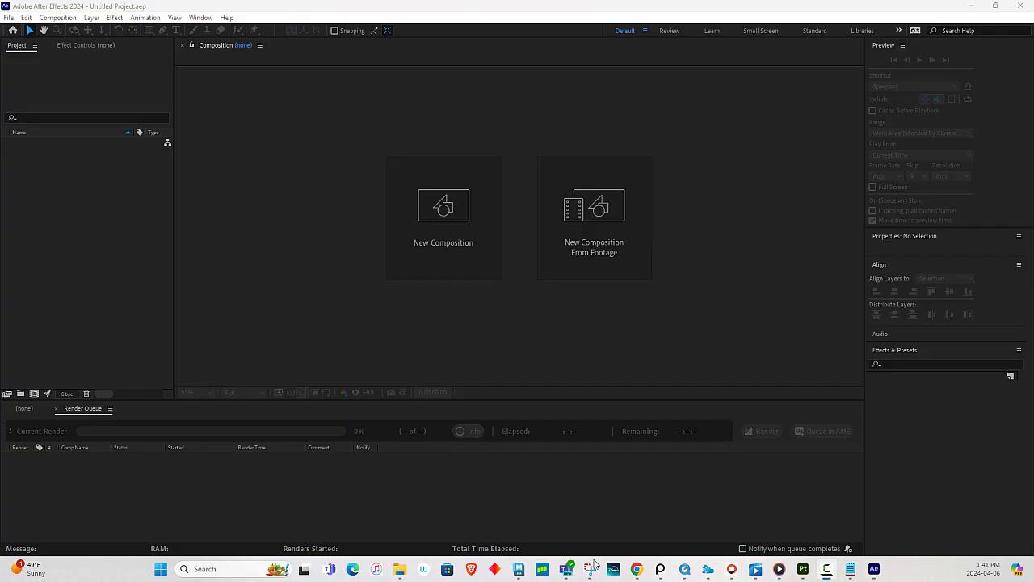
{"action": "left_click", "coordinate": [6, 18]}
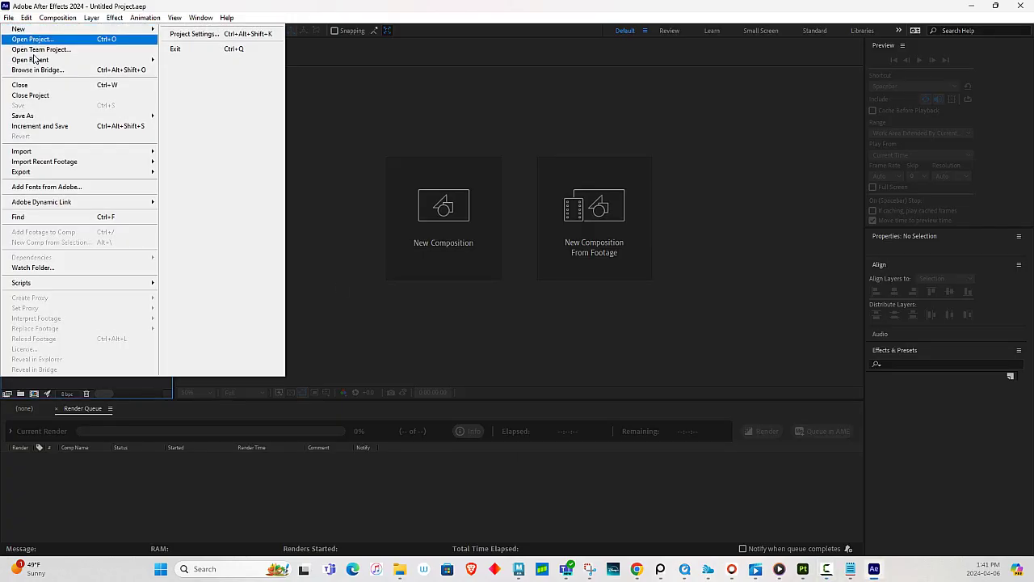
{"action": "mouse_move", "coordinate": [121, 152]}
{"action": "left_click", "coordinate": [183, 153]}
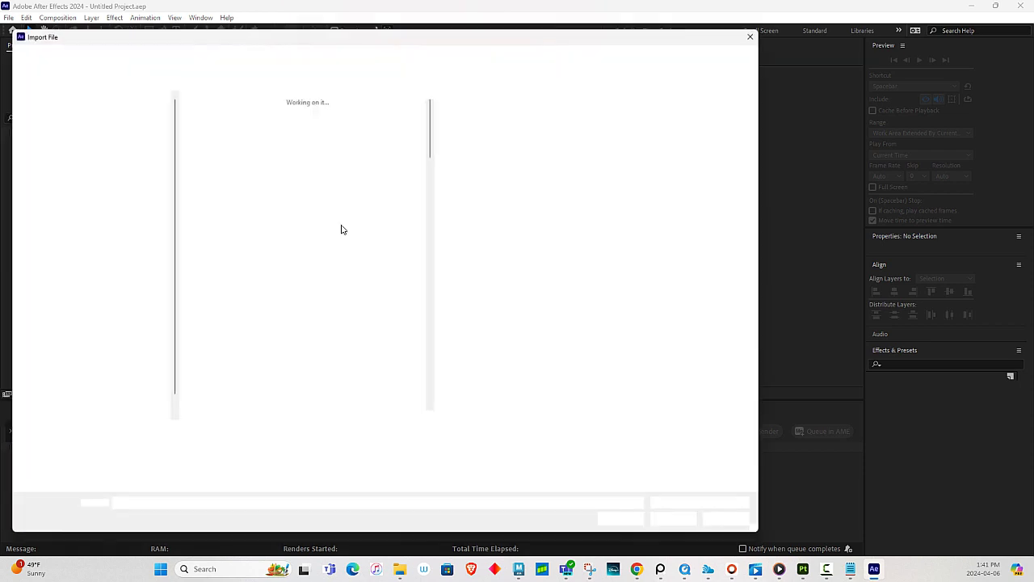
{"action": "left_click", "coordinate": [759, 31]}
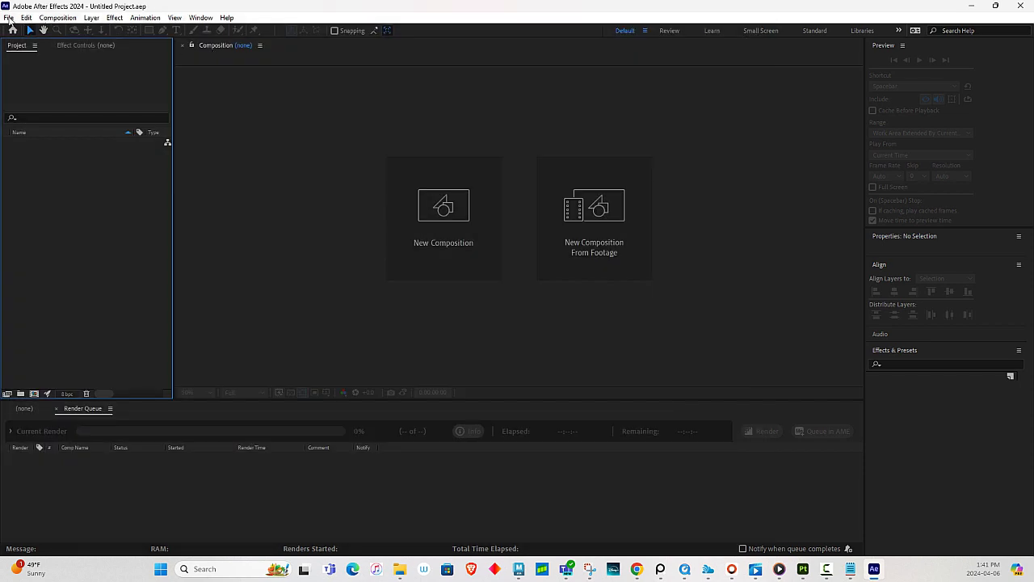
{"action": "left_click", "coordinate": [8, 18]}
{"action": "mouse_move", "coordinate": [81, 162]}
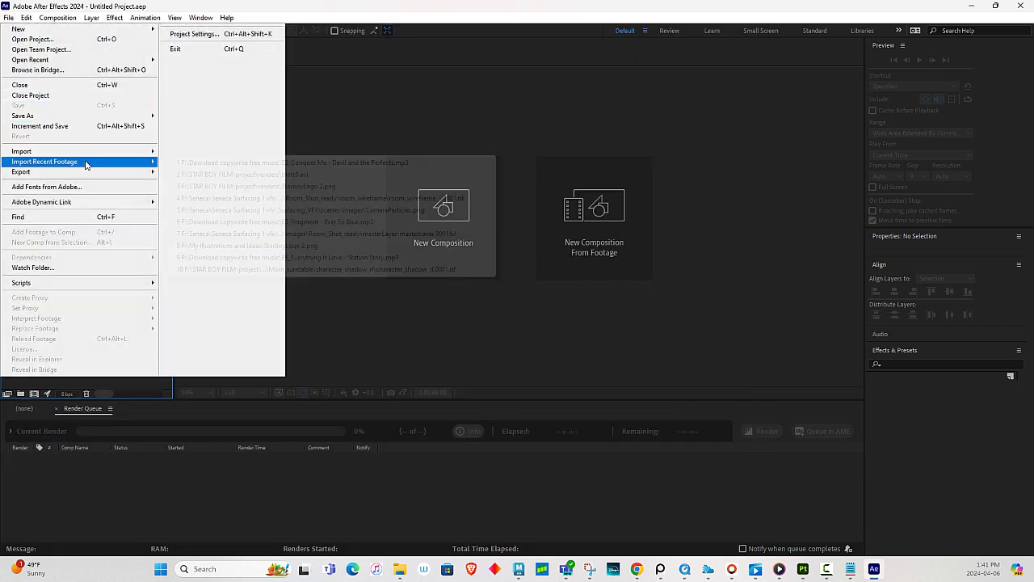
{"action": "mouse_move", "coordinate": [137, 151]}
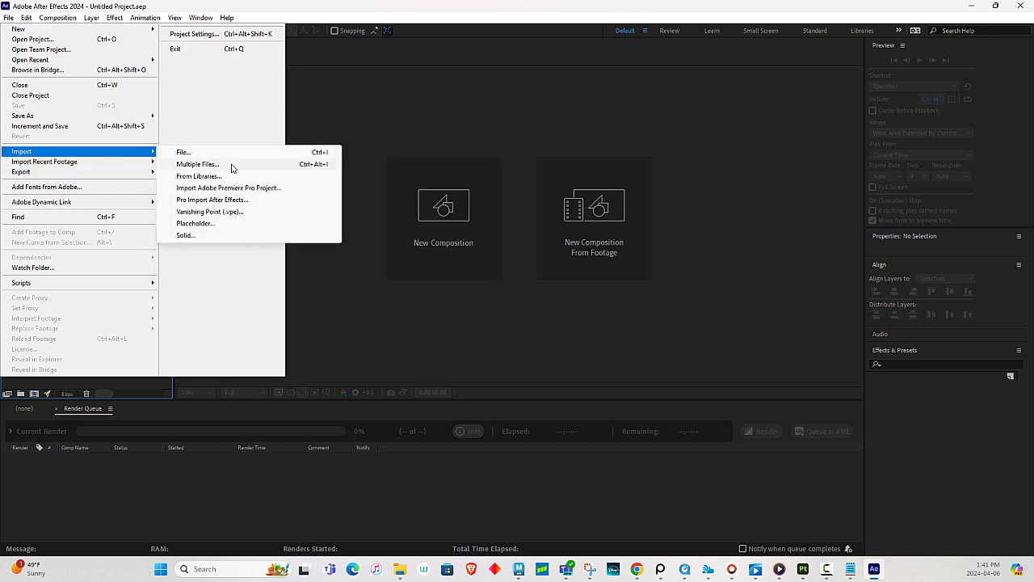
{"action": "left_click", "coordinate": [223, 164]}
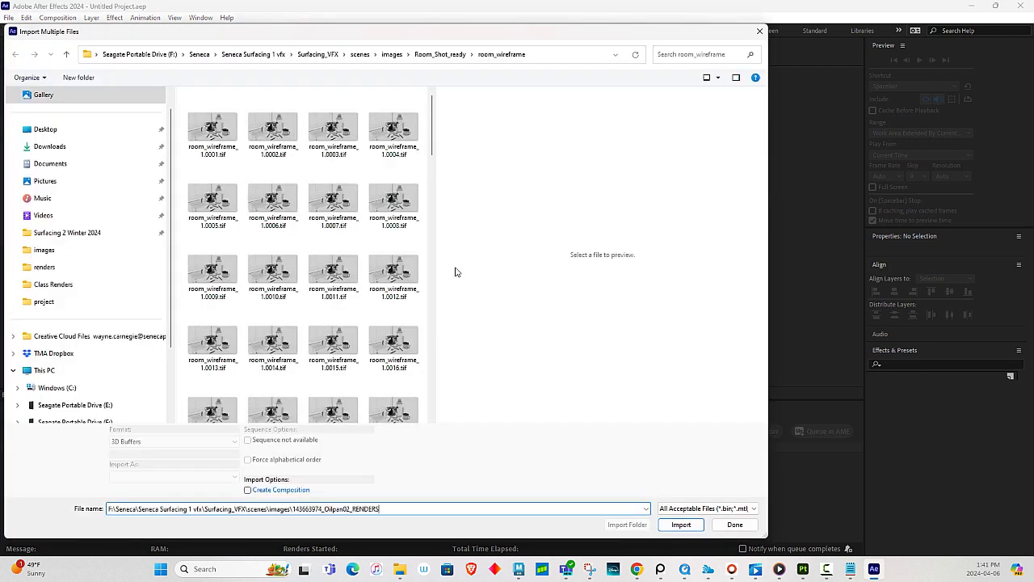
{"action": "left_click", "coordinate": [681, 527]}
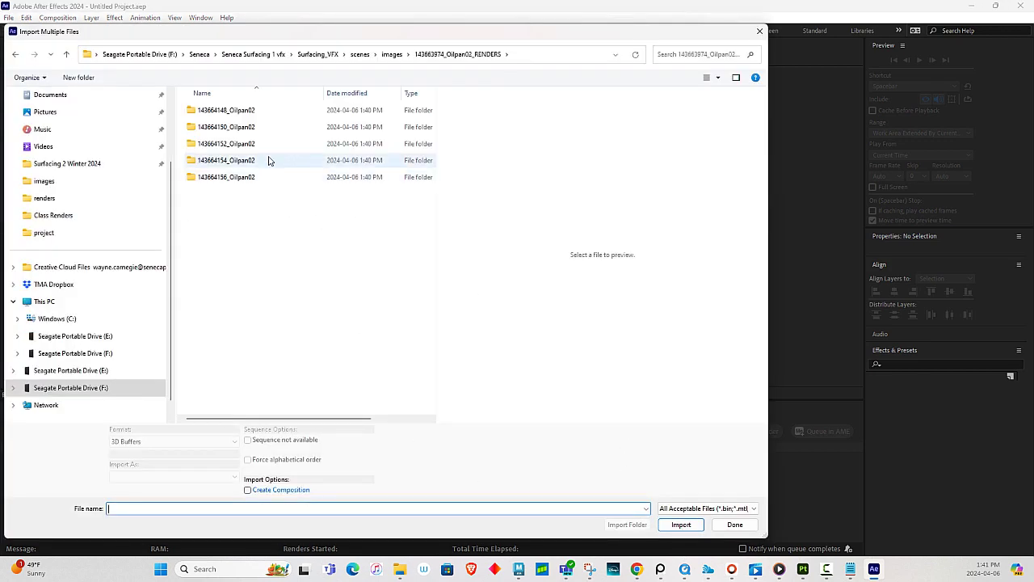
Step: Import the OilCan_beauty_rl frames from 143664148_Oilpan02 as a TIFF sequence, starting at frame 0001, and finish importing
{"action": "double_click", "coordinate": [245, 111]}
{"action": "double_click", "coordinate": [211, 111]}
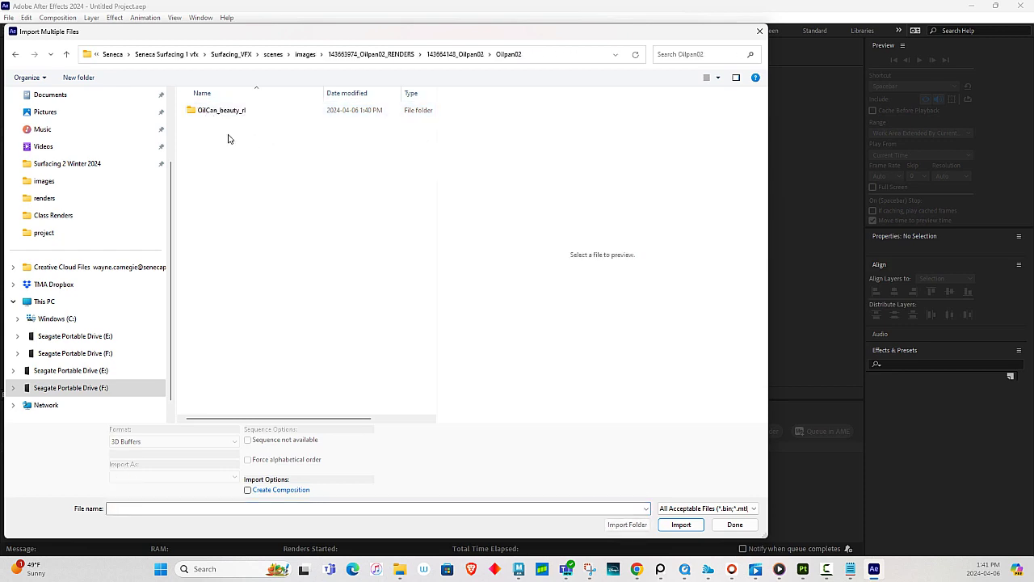
{"action": "double_click", "coordinate": [219, 111]}
{"action": "left_click", "coordinate": [227, 149]}
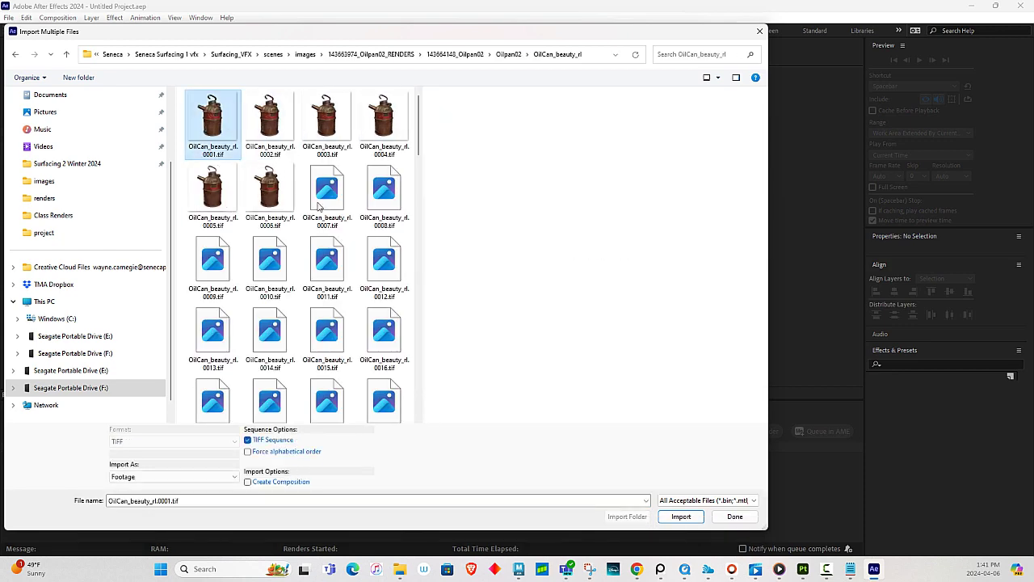
{"action": "left_click", "coordinate": [687, 524]}
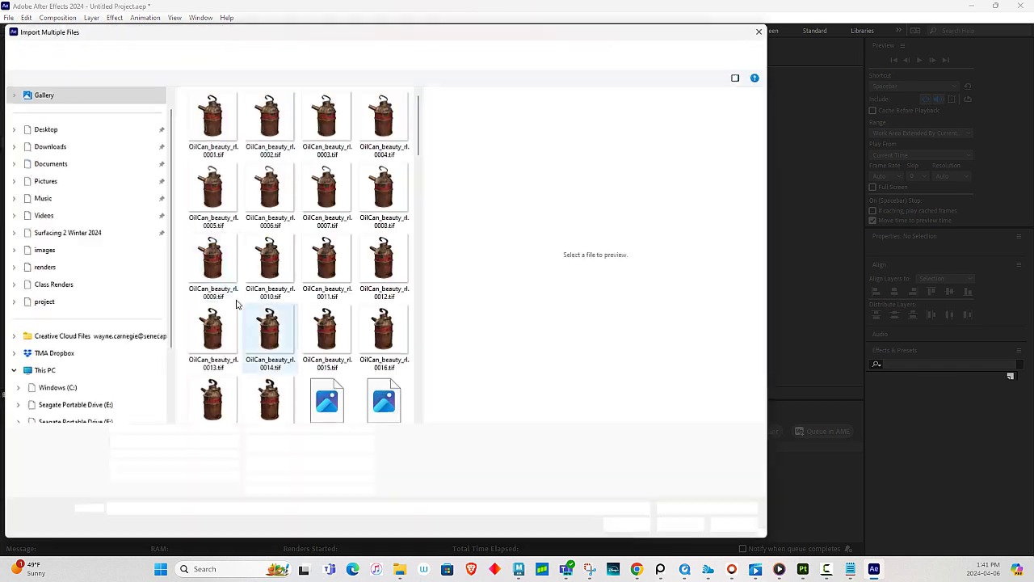
{"action": "left_click", "coordinate": [734, 524]}
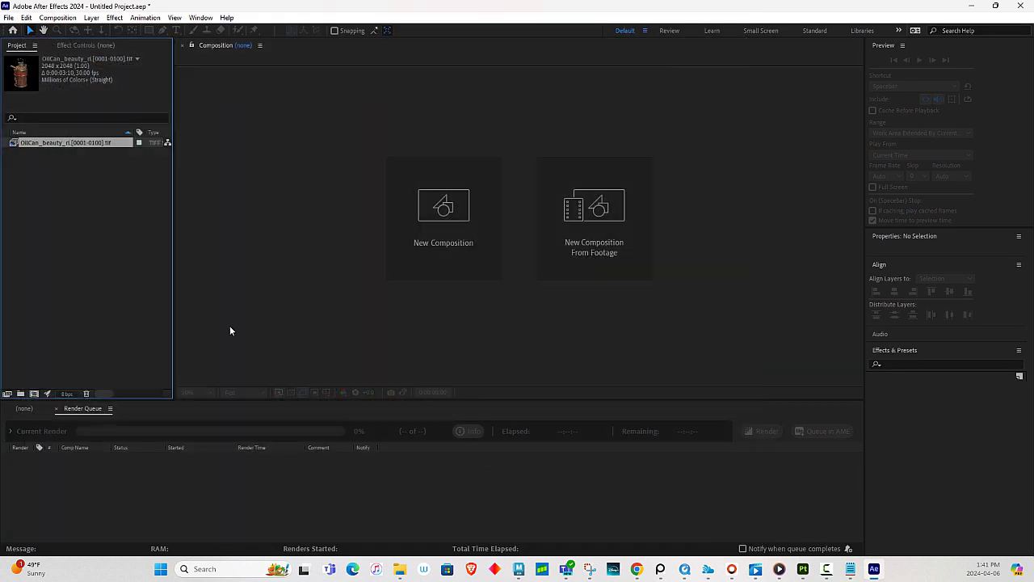
Step: Import the OilCan_AO_rl frames from the 143664150_Oilpan02 render folder as a TIFF sequence, starting at frame 0001
{"action": "left_click", "coordinate": [9, 19]}
{"action": "mouse_move", "coordinate": [51, 152]}
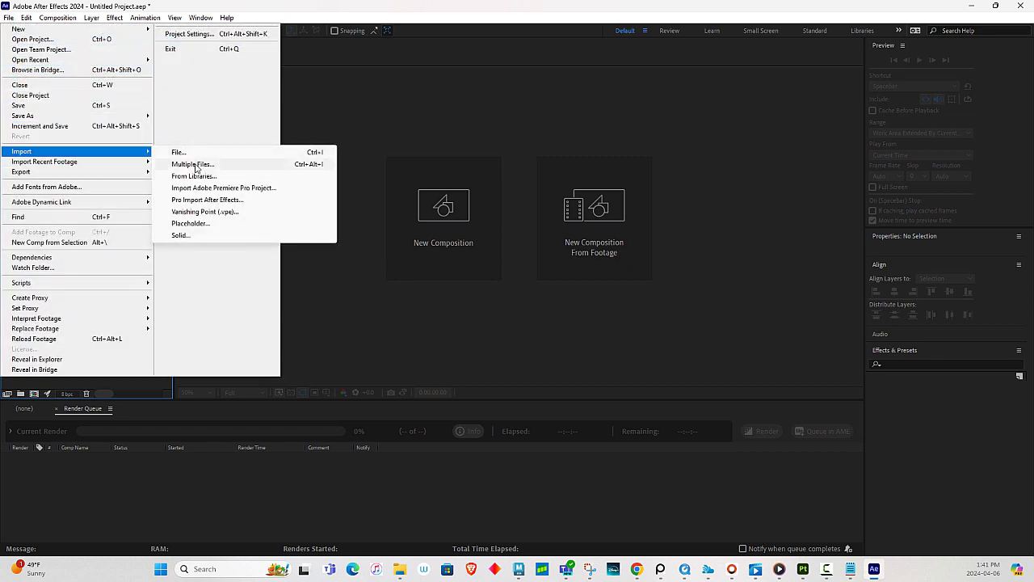
{"action": "left_click", "coordinate": [194, 166]}
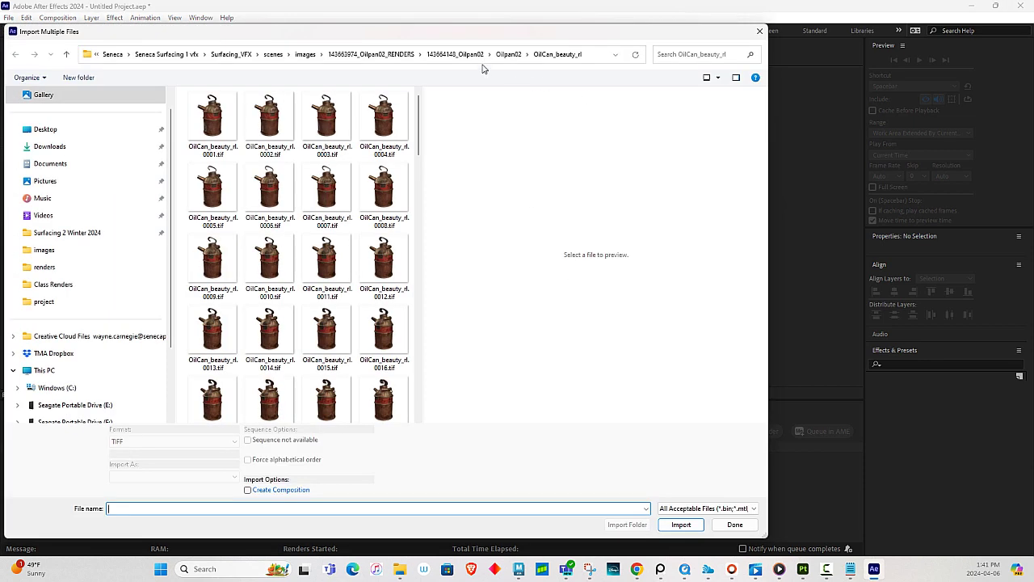
{"action": "left_click", "coordinate": [507, 55]}
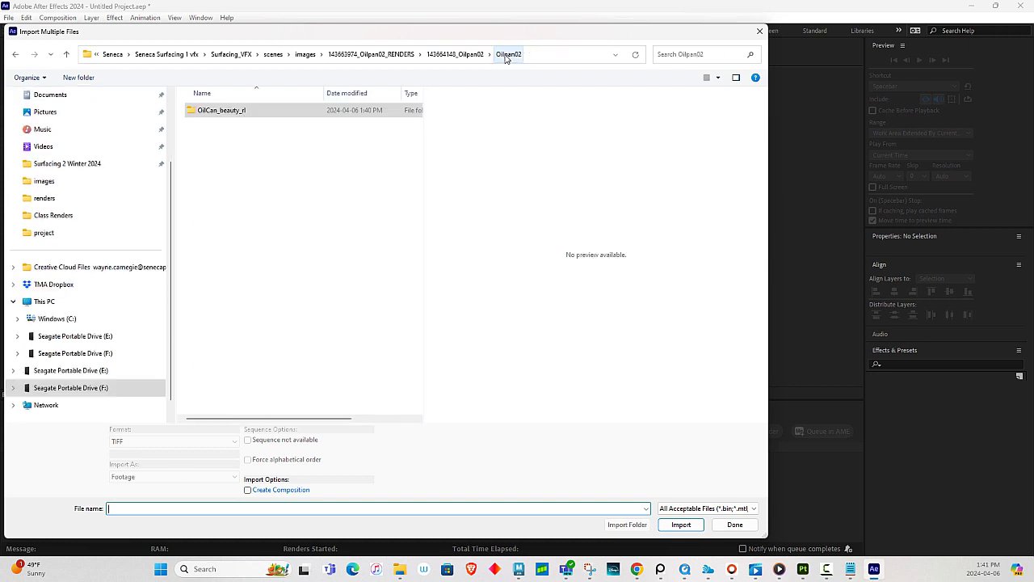
{"action": "left_click", "coordinate": [444, 55]}
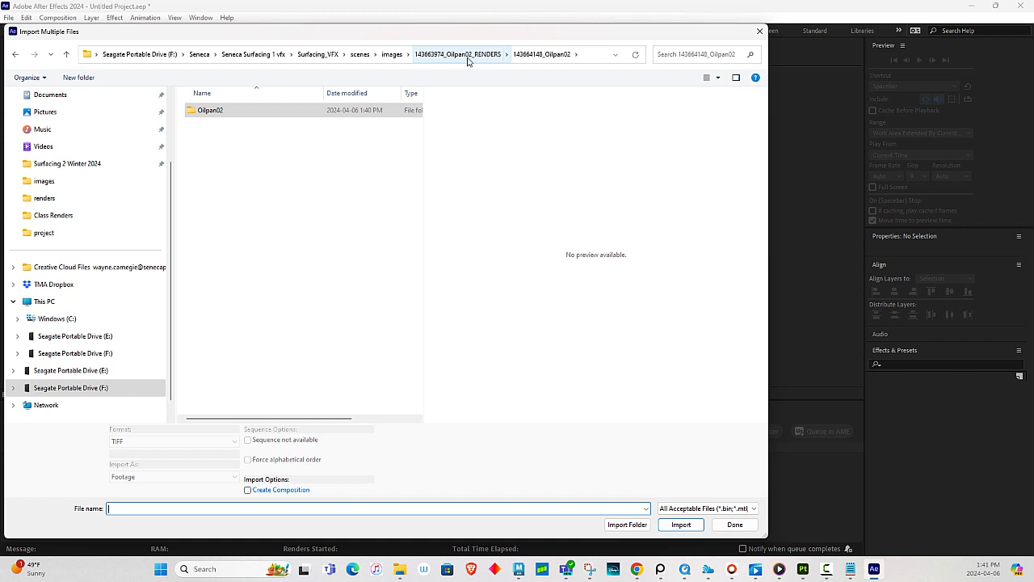
{"action": "left_click", "coordinate": [479, 55]}
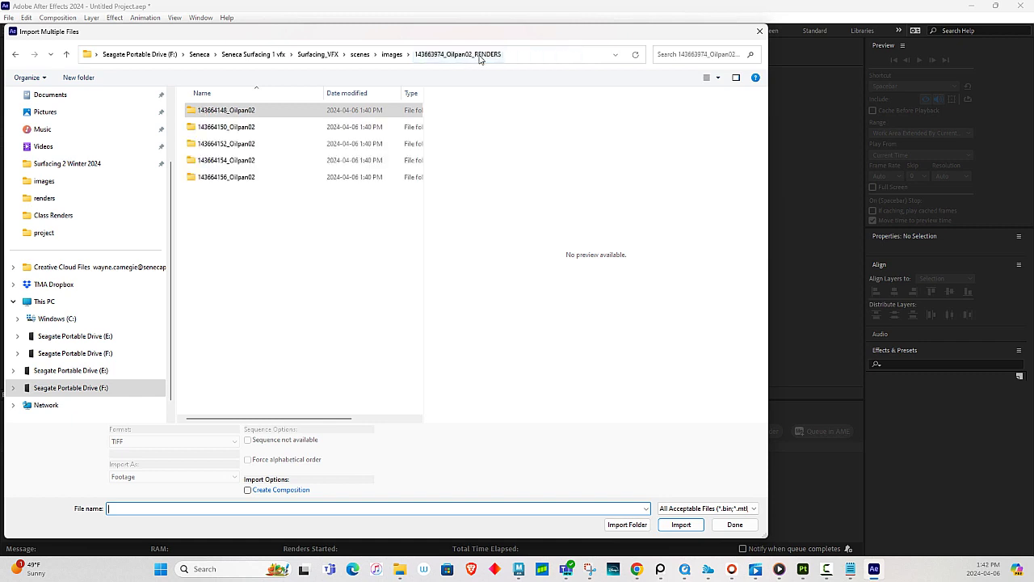
{"action": "double_click", "coordinate": [257, 128]}
{"action": "double_click", "coordinate": [214, 115]}
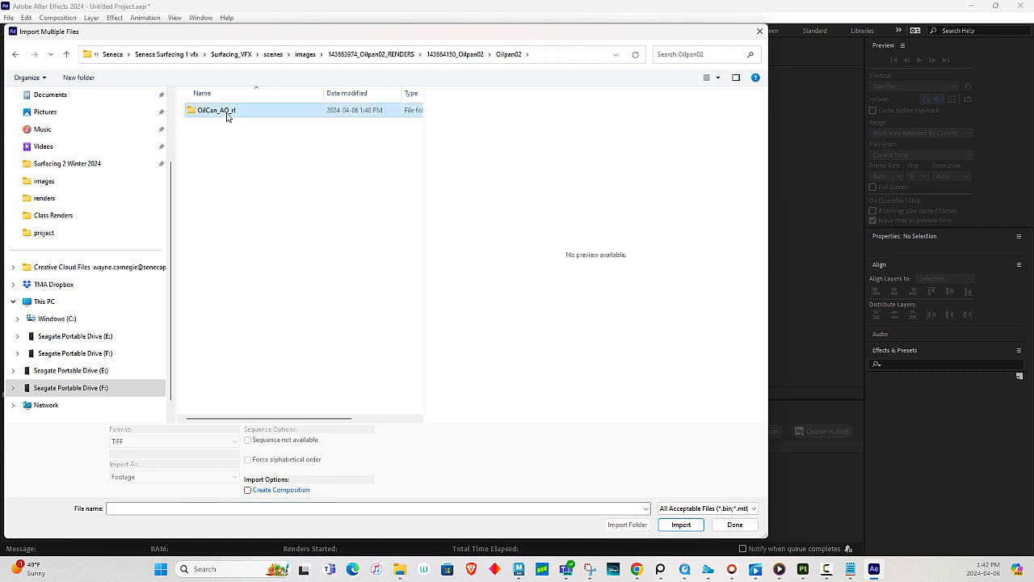
{"action": "double_click", "coordinate": [223, 113]}
{"action": "left_click", "coordinate": [215, 121]}
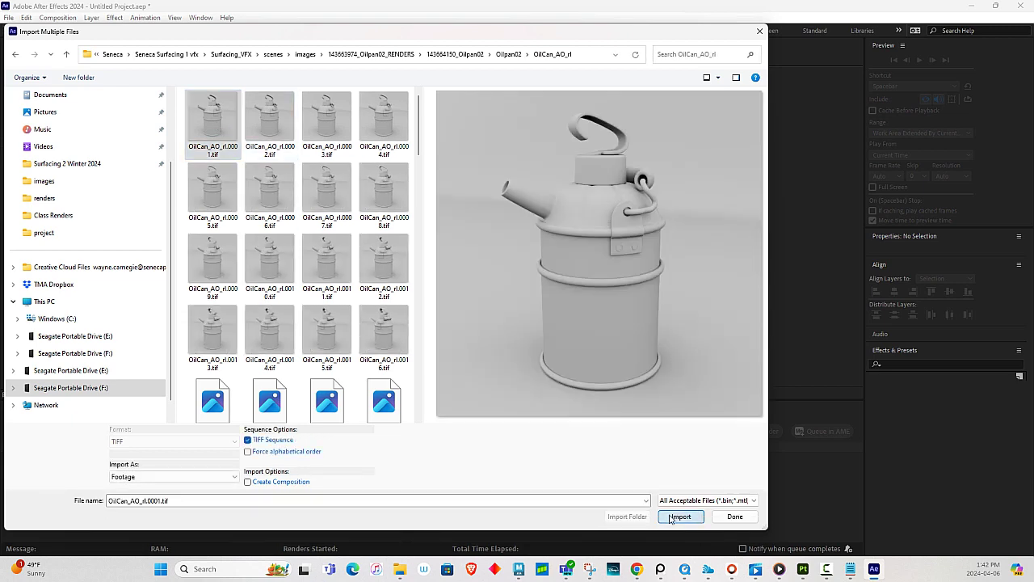
{"action": "left_click", "coordinate": [681, 524]}
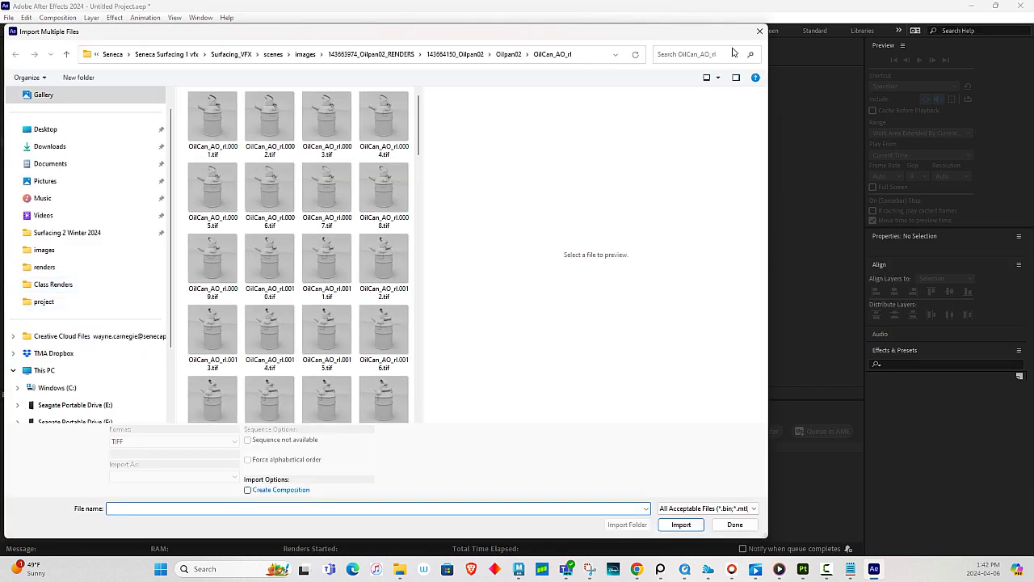
{"action": "left_click", "coordinate": [758, 32]}
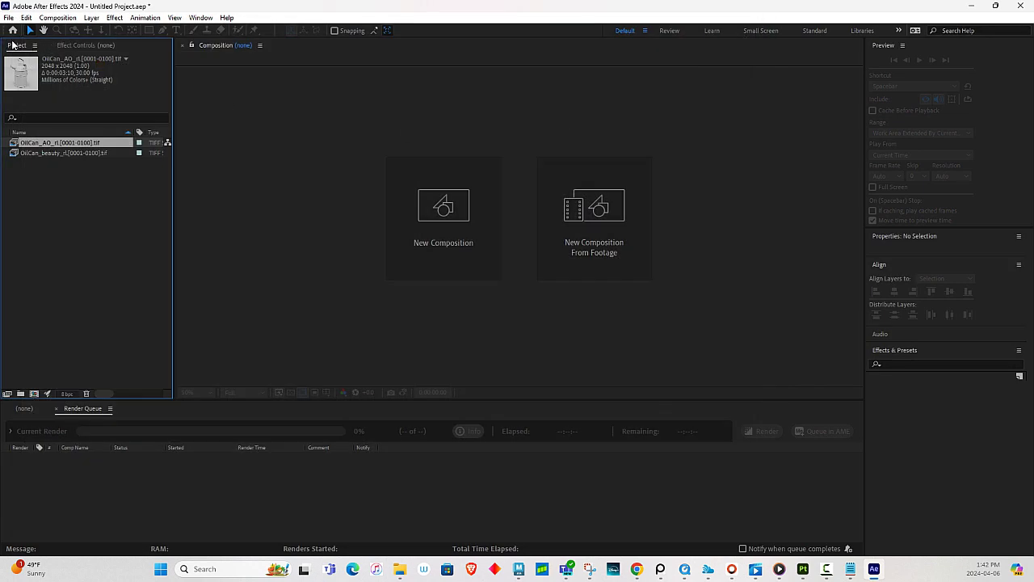
Step: Import the OilCan_shadow_rl frames from the 143664152_Oilpan02 render folder as a TIFF sequence, starting at frame 0001
{"action": "left_click", "coordinate": [16, 18]}
{"action": "mouse_move", "coordinate": [32, 151]}
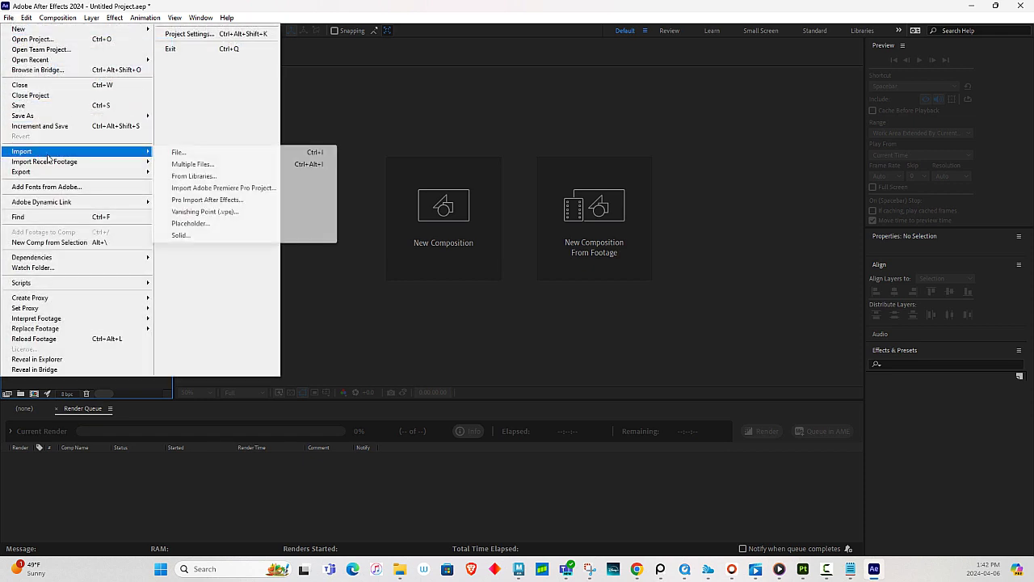
{"action": "left_click", "coordinate": [191, 165]}
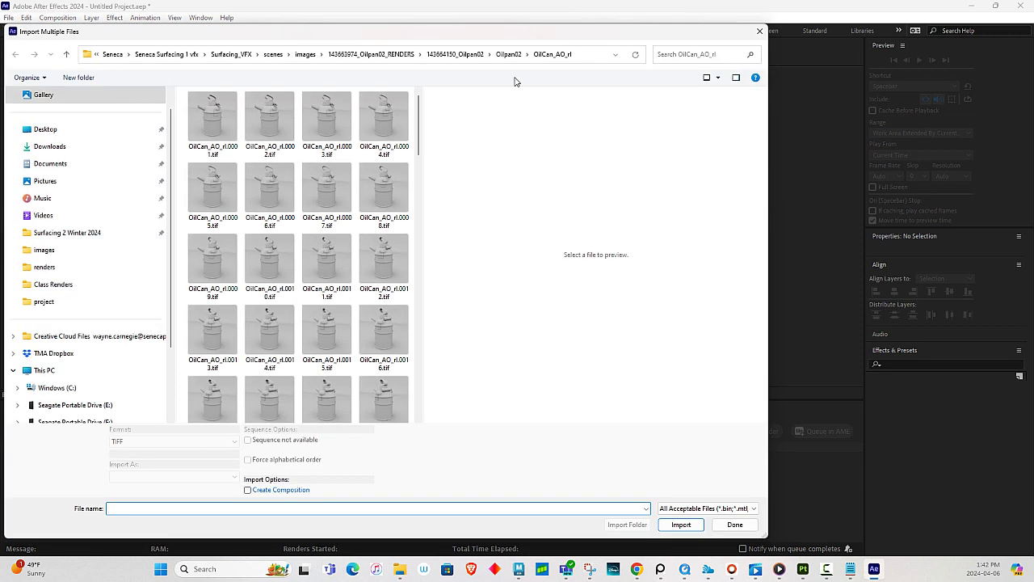
{"action": "left_click", "coordinate": [367, 55]}
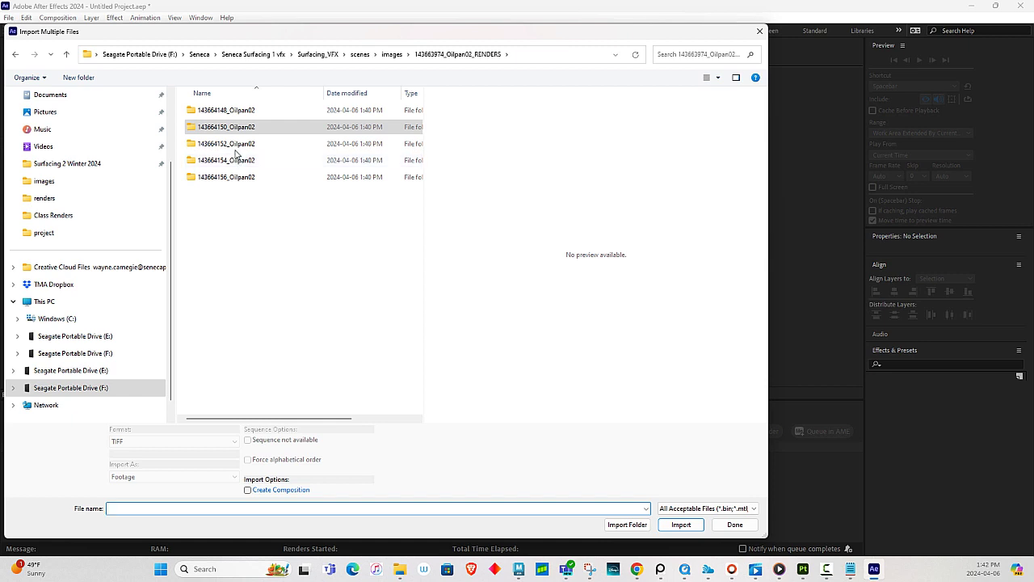
{"action": "double_click", "coordinate": [208, 110]}
{"action": "double_click", "coordinate": [215, 111]}
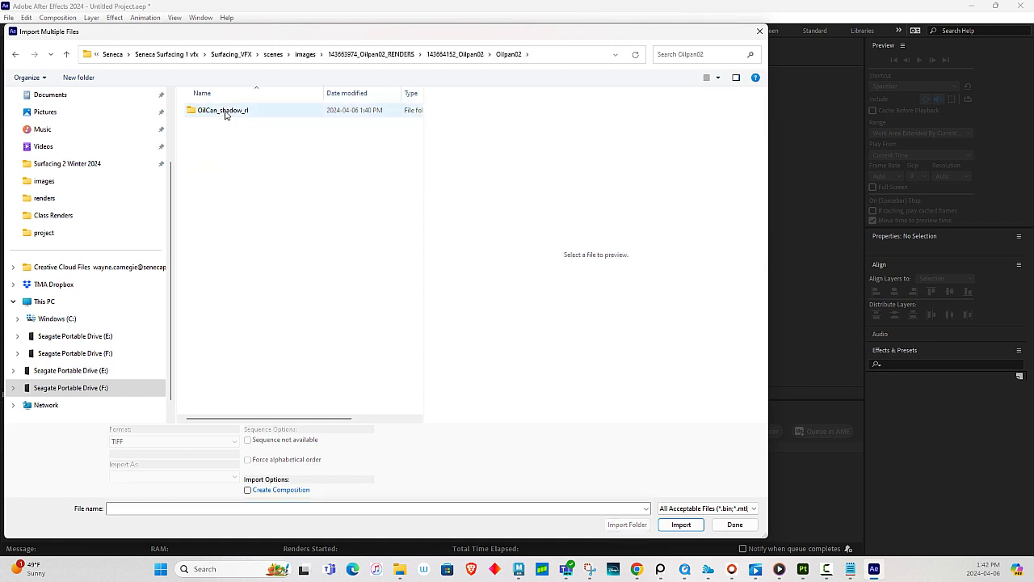
{"action": "left_click", "coordinate": [223, 111]}
{"action": "key", "text": "Return"}
{"action": "left_click", "coordinate": [212, 122]}
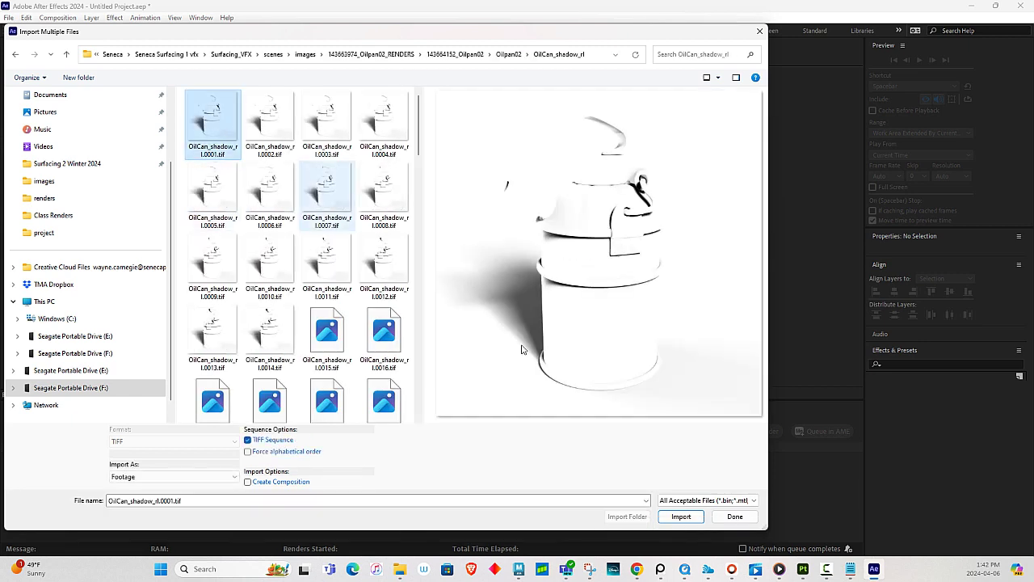
{"action": "left_click", "coordinate": [686, 517]}
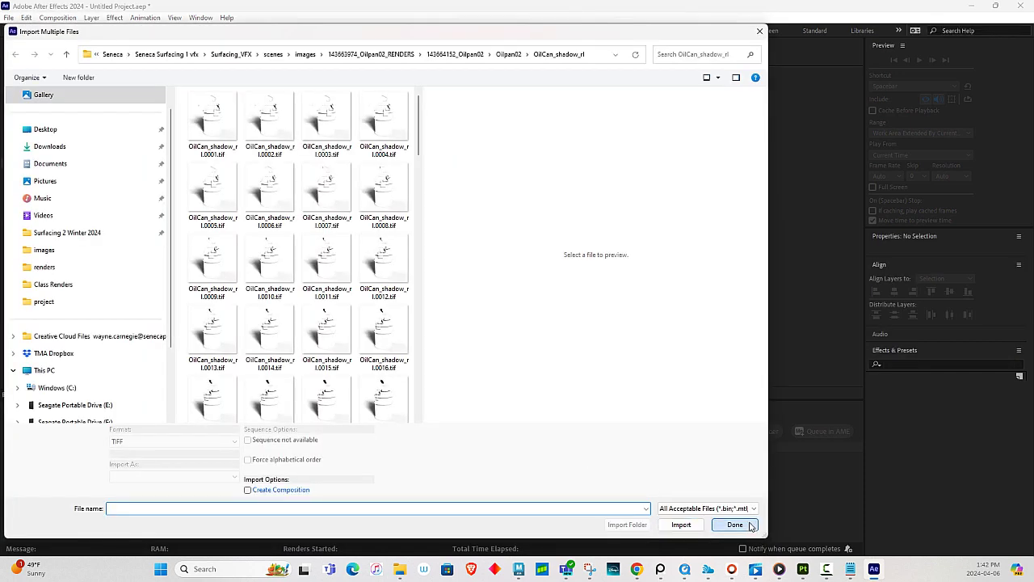
{"action": "left_click", "coordinate": [735, 525]}
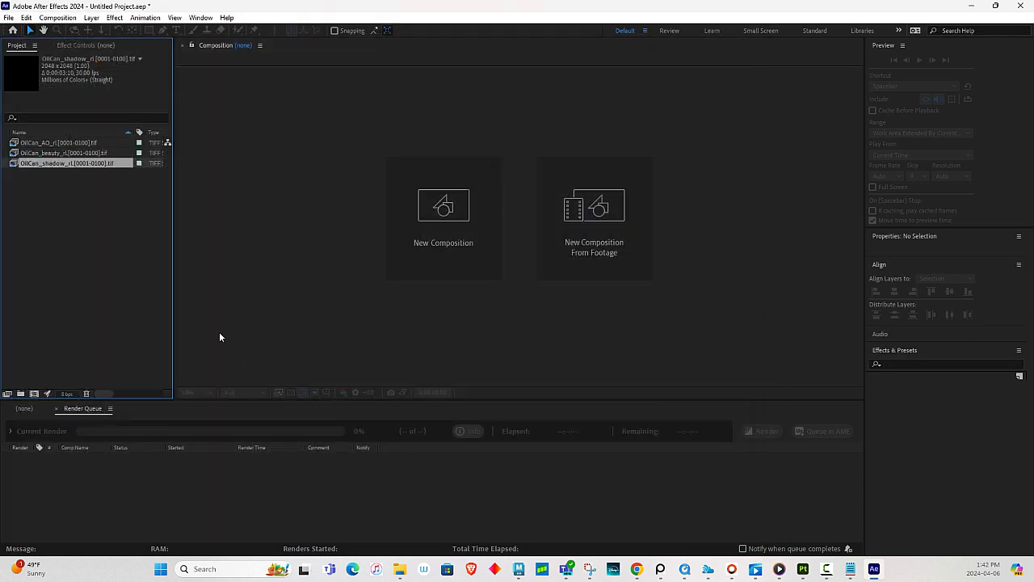
Step: Import the single background image OilCan_BG_rl.0001.tif from the 143664154_Oilpan02 render folder
{"action": "left_click", "coordinate": [8, 18]}
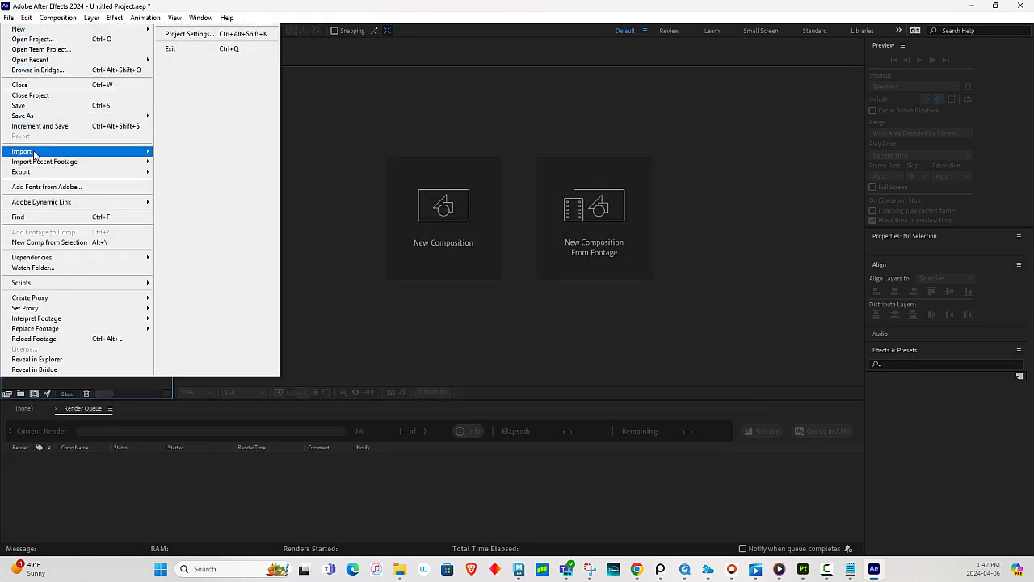
{"action": "mouse_move", "coordinate": [38, 153]}
{"action": "left_click", "coordinate": [192, 164]}
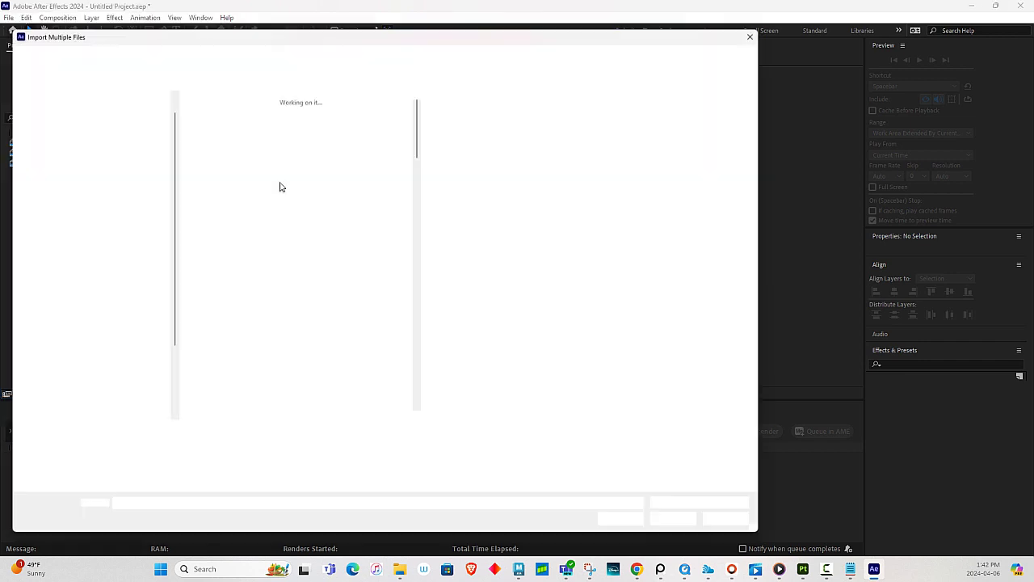
{"action": "left_click", "coordinate": [373, 54]}
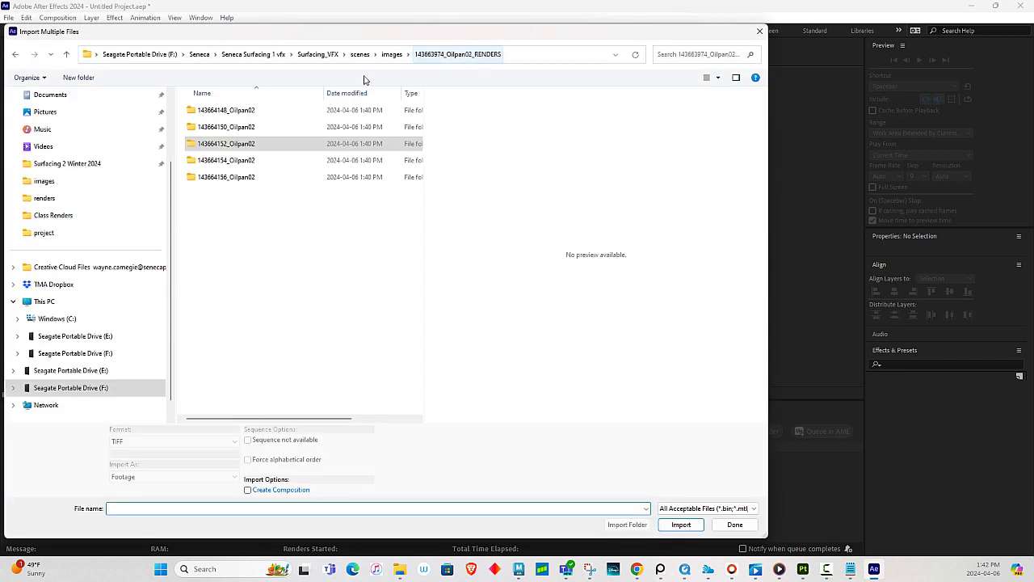
{"action": "left_click", "coordinate": [229, 163]}
{"action": "double_click", "coordinate": [230, 164]}
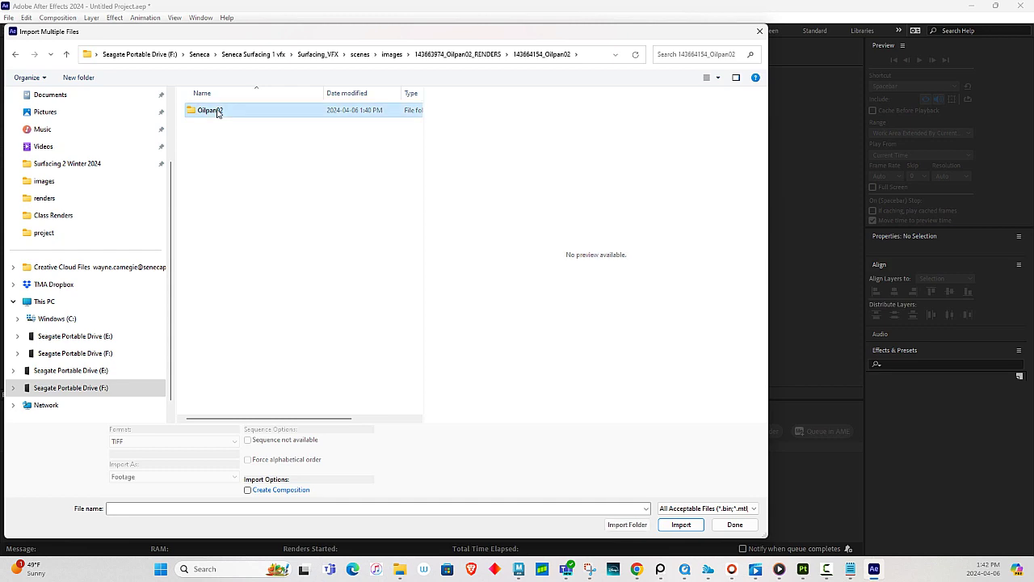
{"action": "double_click", "coordinate": [223, 111]}
{"action": "double_click", "coordinate": [218, 121]}
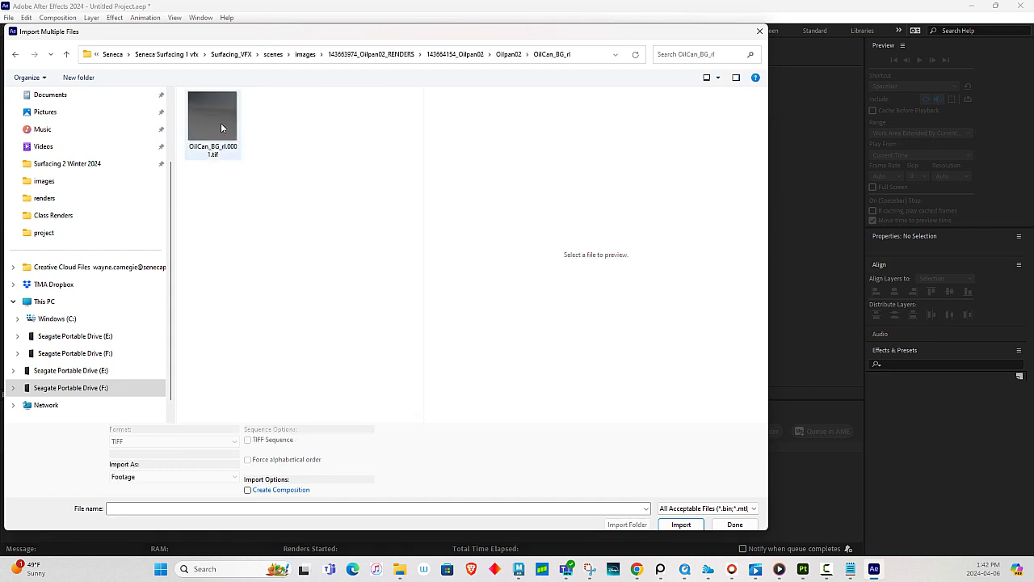
{"action": "left_click", "coordinate": [215, 121]}
{"action": "left_click", "coordinate": [680, 515]}
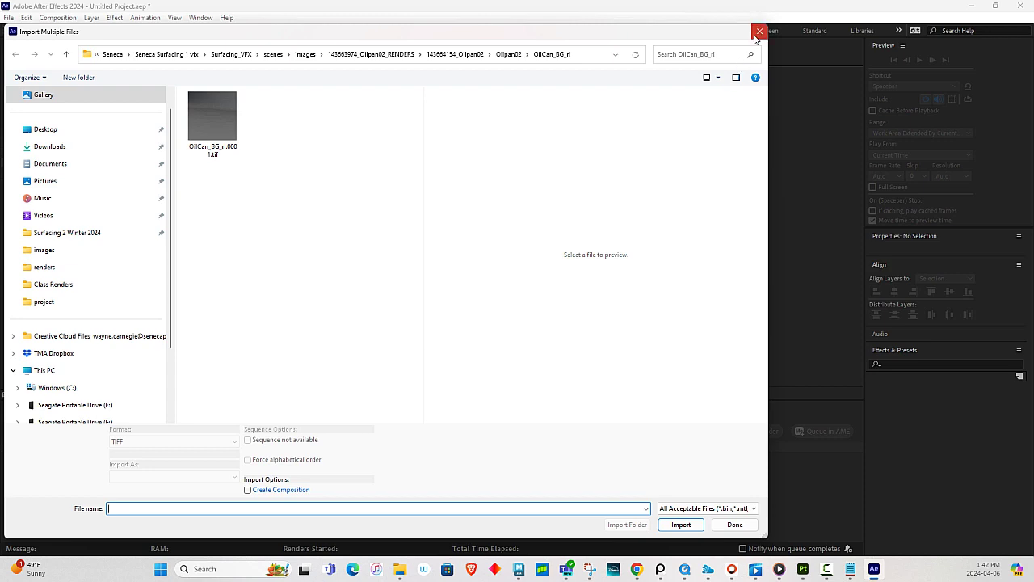
{"action": "left_click", "coordinate": [759, 33]}
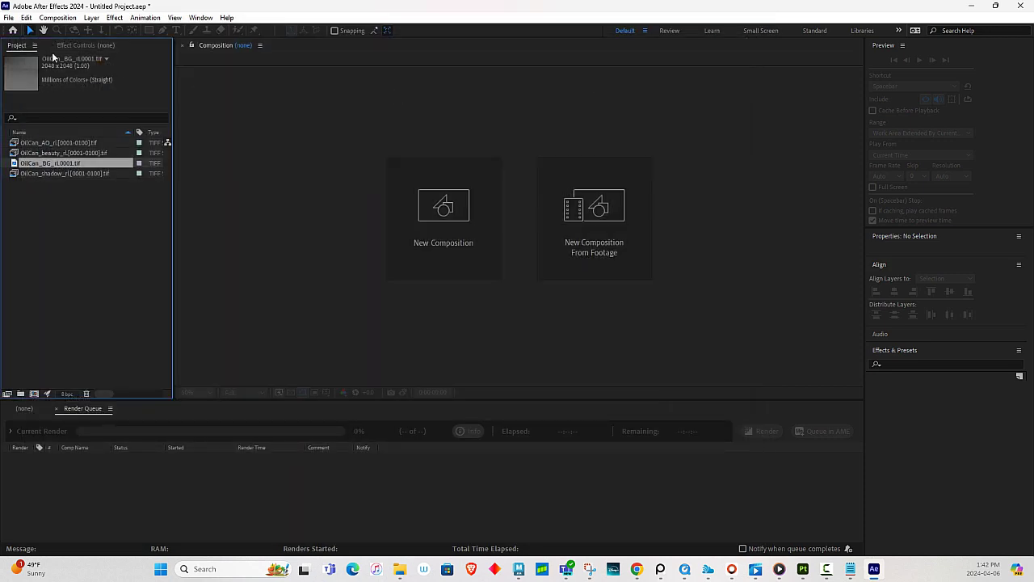
Step: Import the OilCan_wireframe_rl frames from the 143664156_Oilpan02 render folder as a TIFF sequence, starting at frame 0001, and finish importing
{"action": "left_click", "coordinate": [9, 18]}
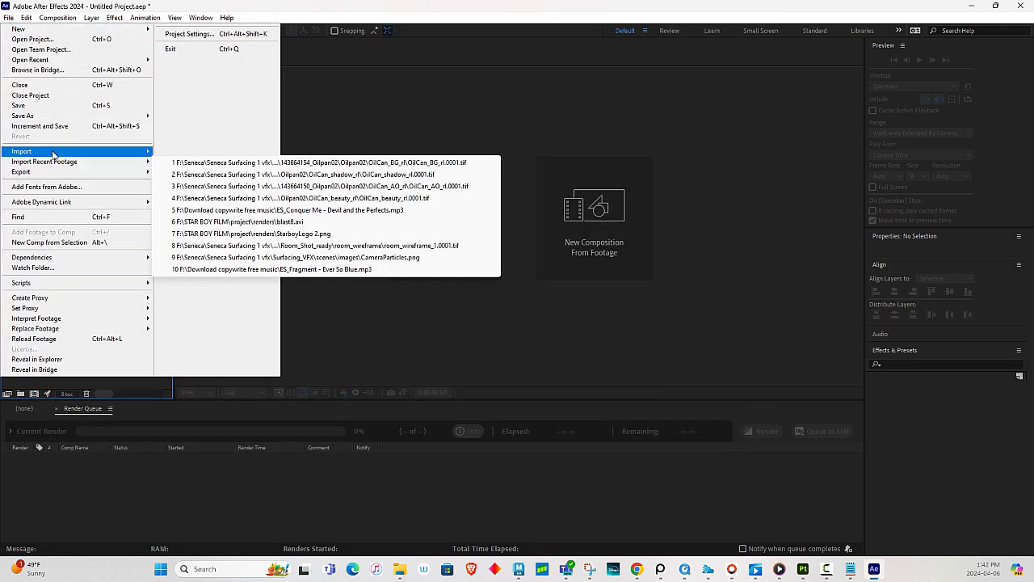
{"action": "mouse_move", "coordinate": [105, 153]}
{"action": "left_click", "coordinate": [198, 164]}
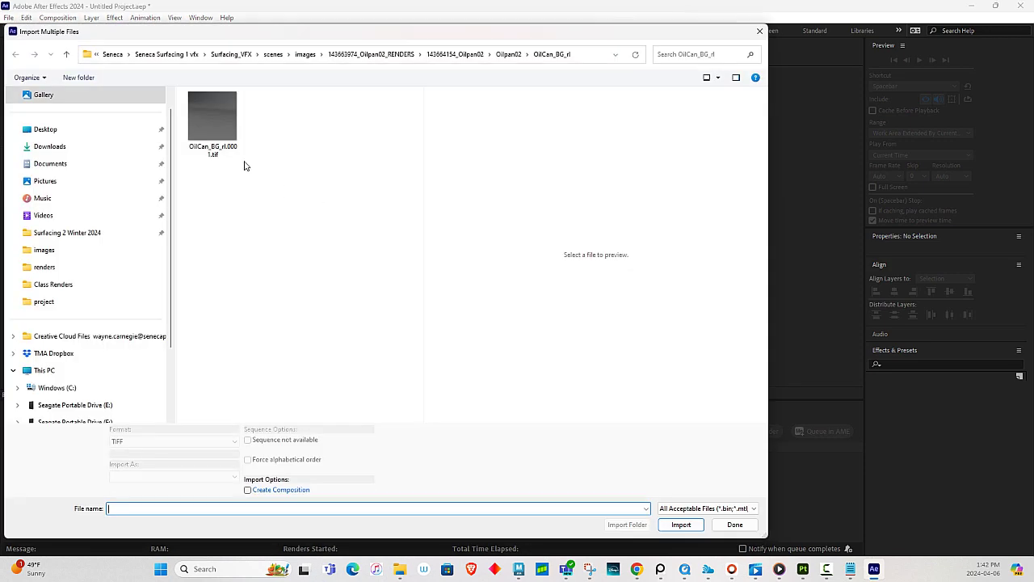
{"action": "left_click", "coordinate": [371, 54]}
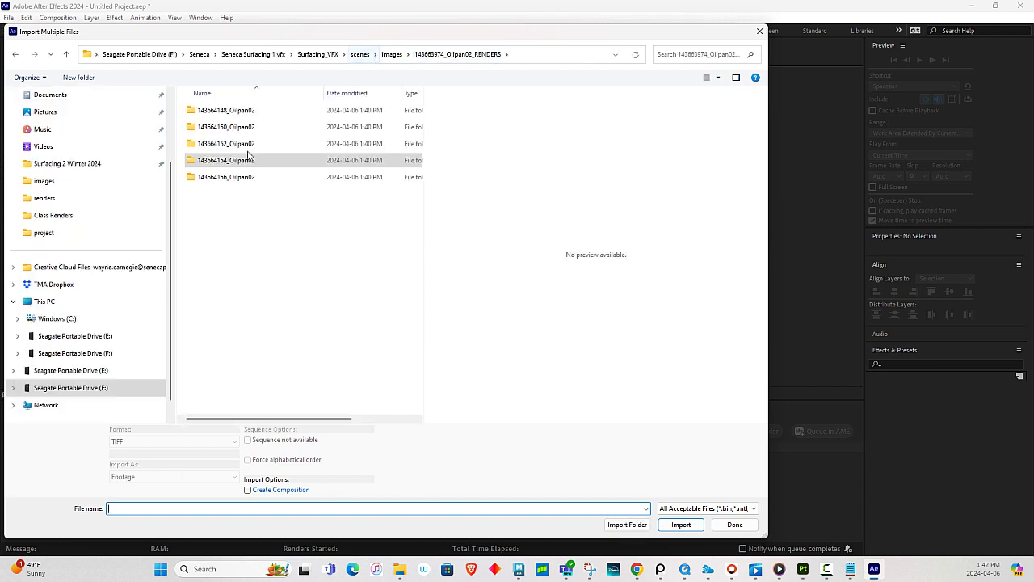
{"action": "left_click", "coordinate": [231, 178]}
{"action": "double_click", "coordinate": [231, 177]}
{"action": "double_click", "coordinate": [228, 112]}
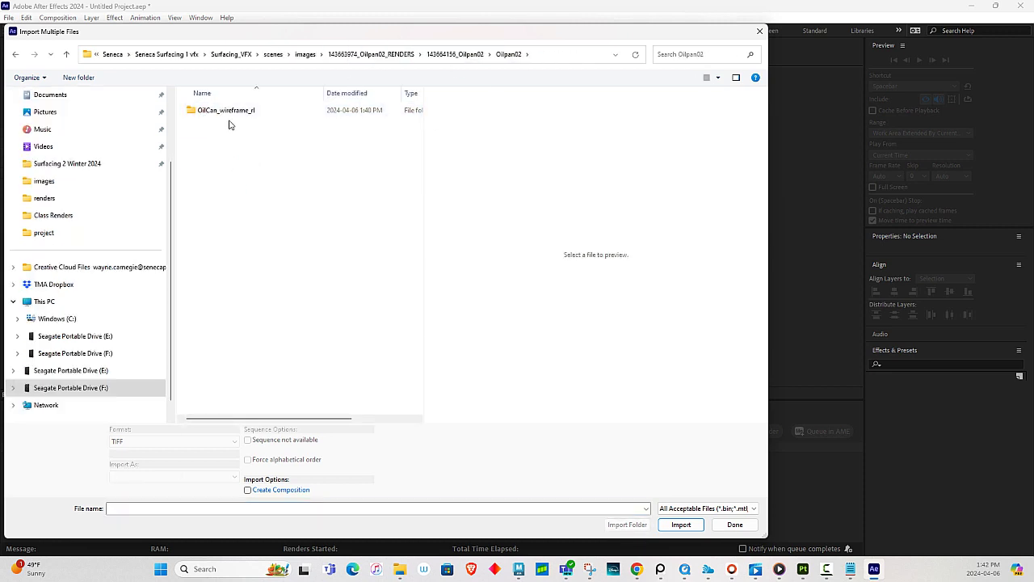
{"action": "double_click", "coordinate": [230, 114]}
{"action": "left_click", "coordinate": [214, 120]}
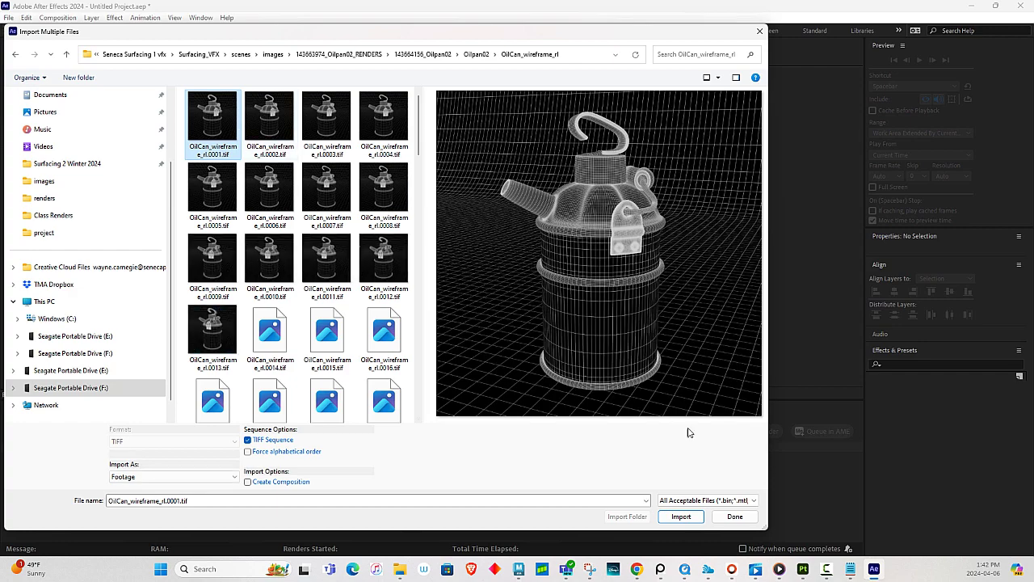
{"action": "left_click", "coordinate": [685, 515]}
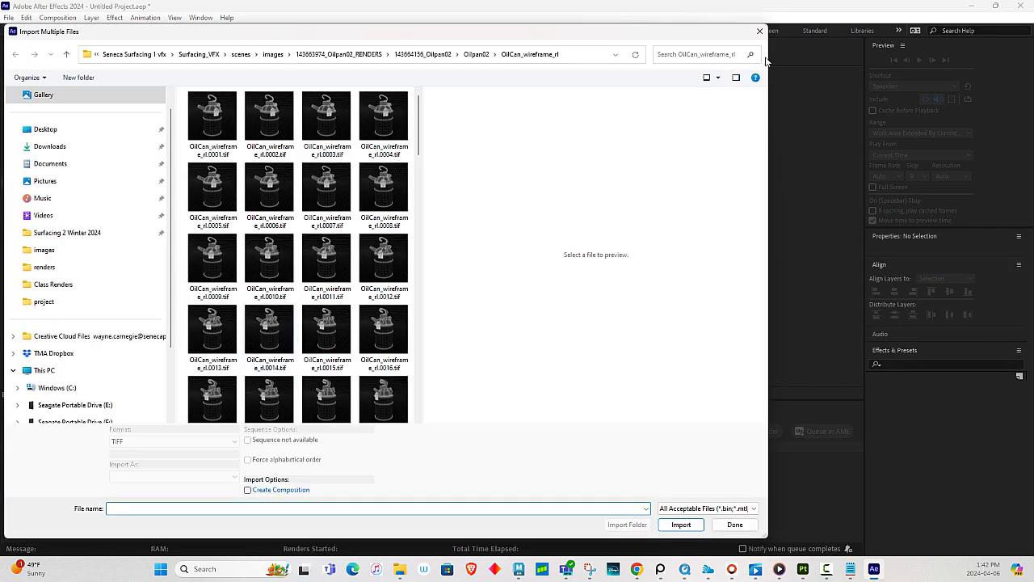
{"action": "left_click", "coordinate": [760, 31]}
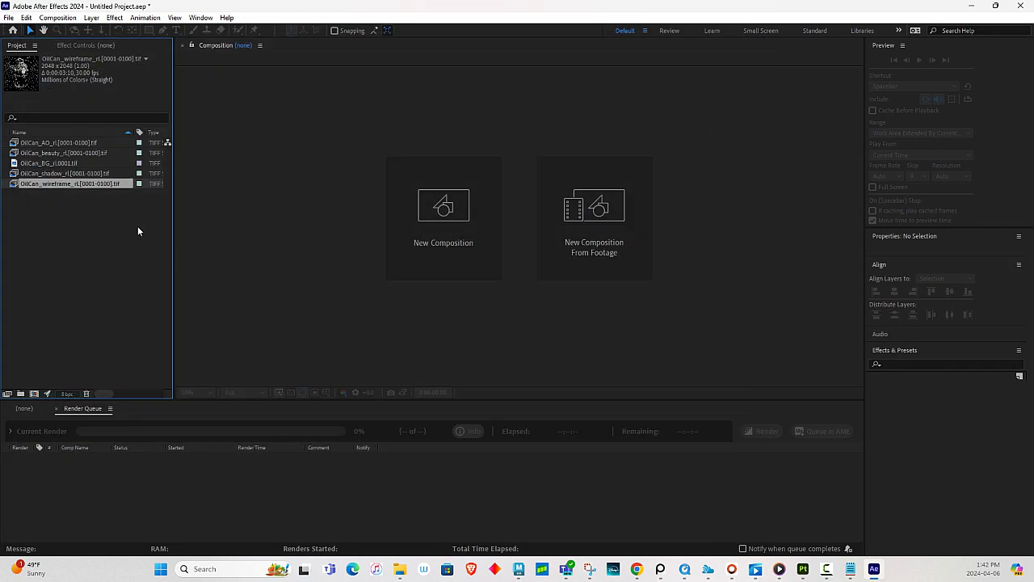
Step: Save the project as OIL CAN TURNTABLE.aep in the Surfacing_VFX scenes\images folder
{"action": "left_click", "coordinate": [8, 17]}
{"action": "left_click", "coordinate": [29, 103]}
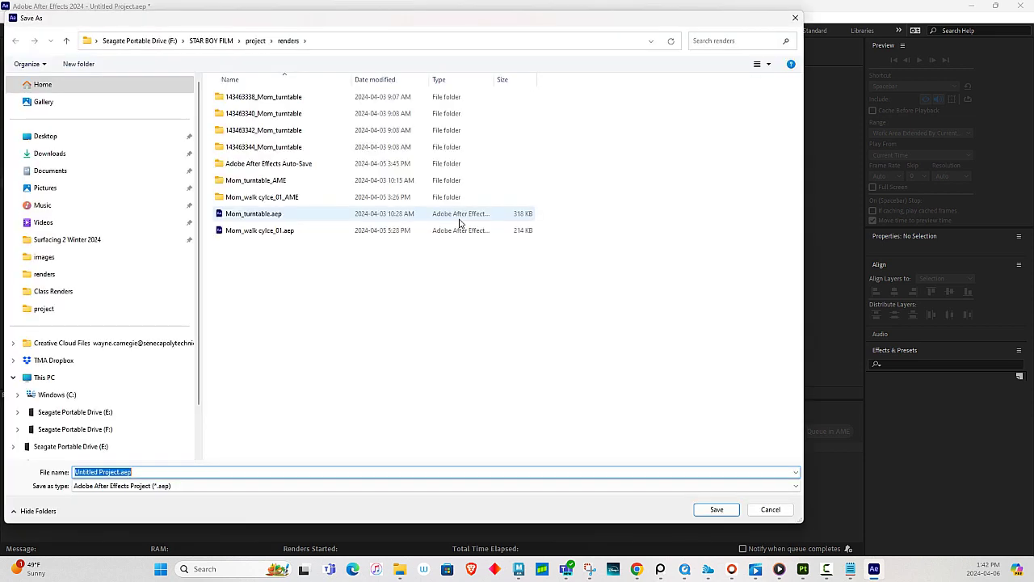
{"action": "type", "text": "F:\\Seneca\\Seneca Surfacing 1 vfx\\Surfacing_VFX\\scenes\\images\\143663974_Oilpan02_RENDERS"}
{"action": "left_click", "coordinate": [731, 509]}
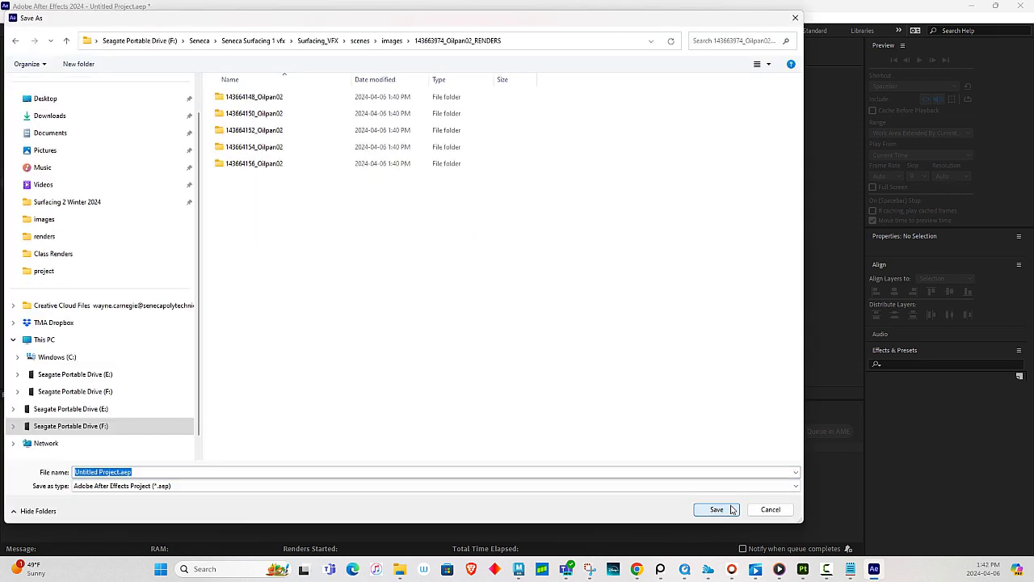
{"action": "left_click", "coordinate": [391, 40]}
{"action": "left_click", "coordinate": [119, 472]}
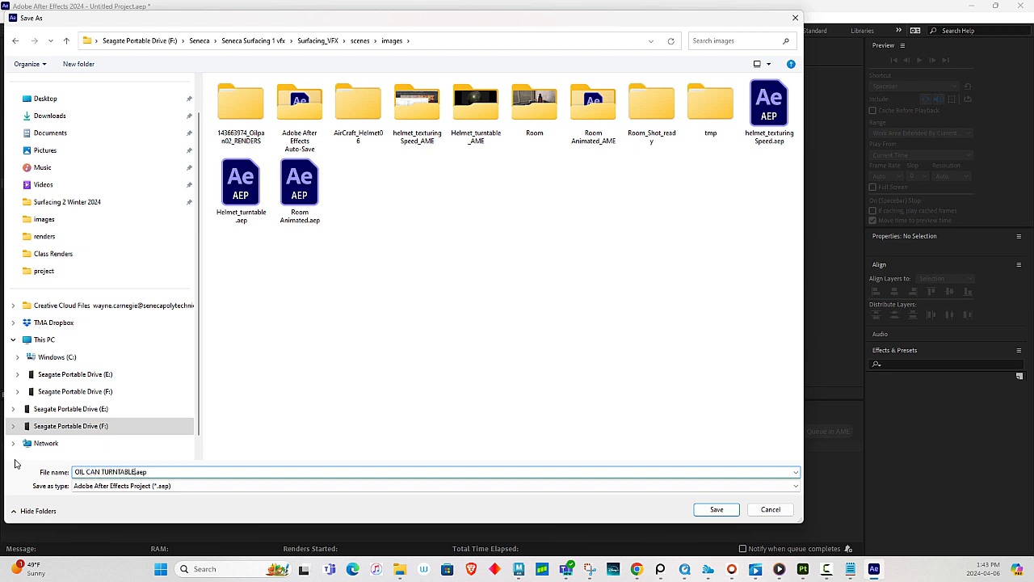
{"action": "key", "text": "Return"}
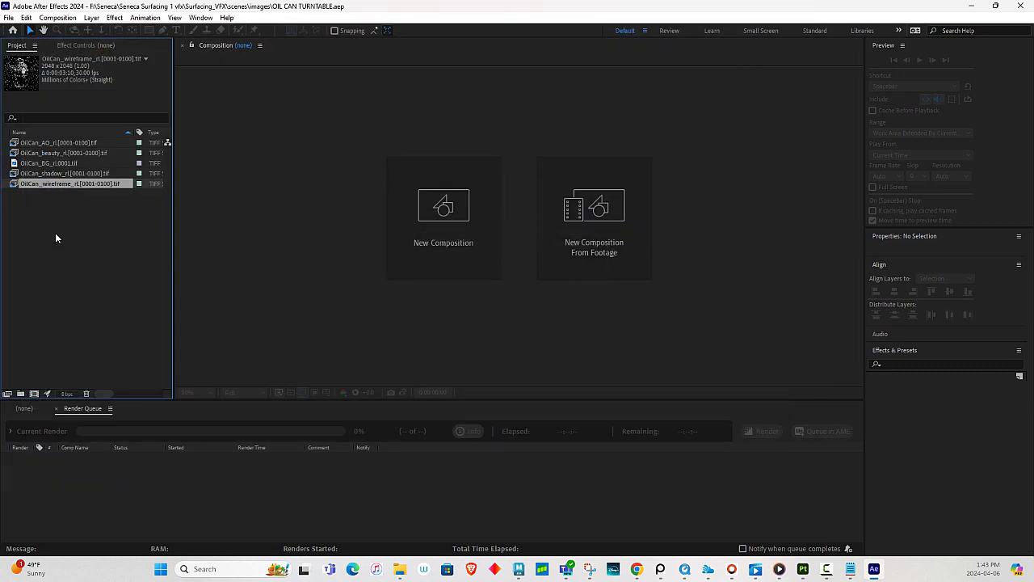
Step: Try a composition made from the OilCan_beauty_rl sequence, play back its turntable at 25% view, and undo the composition
{"action": "left_click", "coordinate": [53, 173]}
{"action": "left_click", "coordinate": [58, 154]}
{"action": "left_click", "coordinate": [62, 143]}
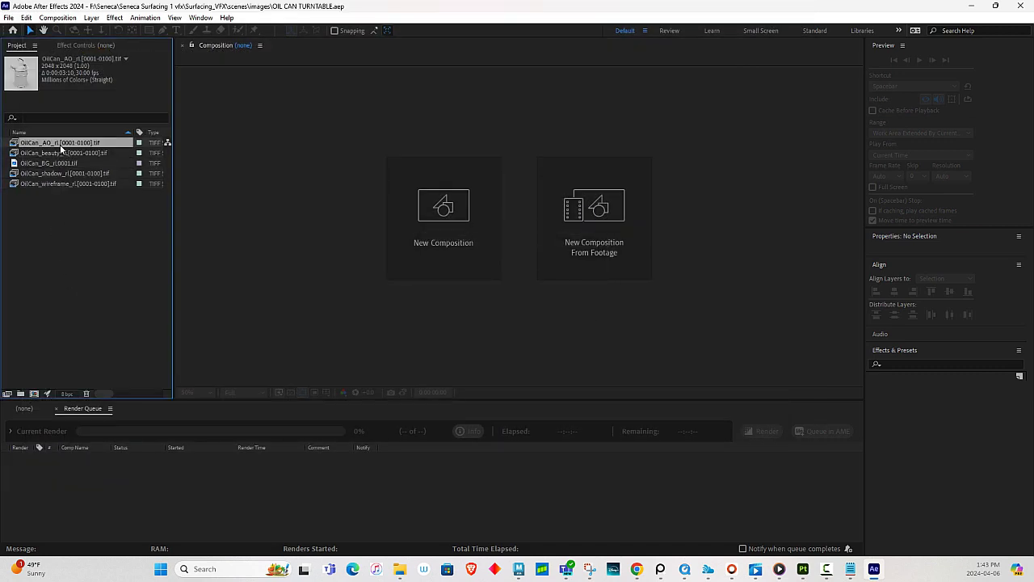
{"action": "left_click", "coordinate": [61, 155]}
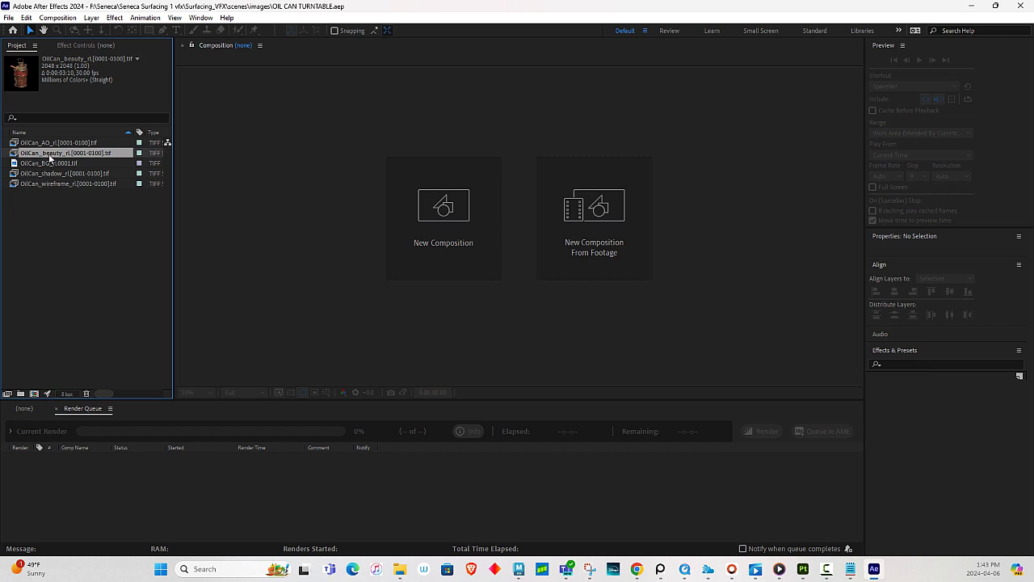
{"action": "left_click_drag", "start_coordinate": [42, 364], "coordinate": [35, 394]}
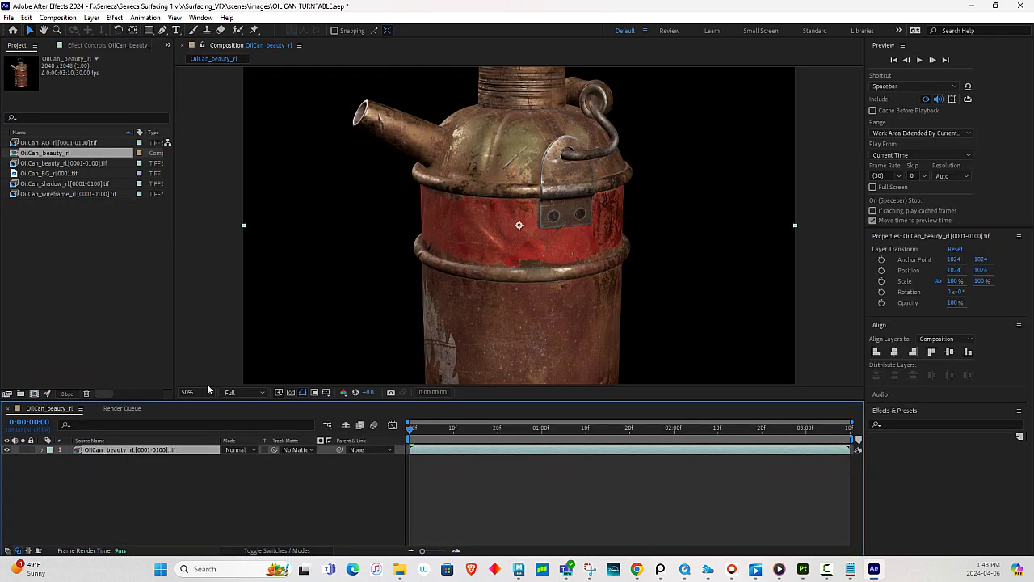
{"action": "scroll", "coordinate": [576, 250], "scroll_direction": "up", "scroll_amount": 1}
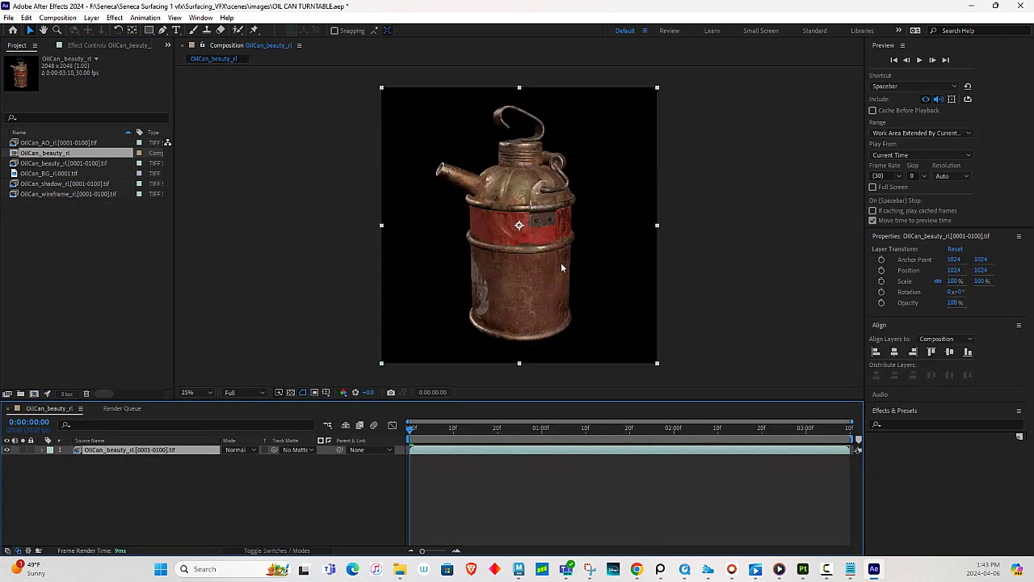
{"action": "key", "text": "space"}
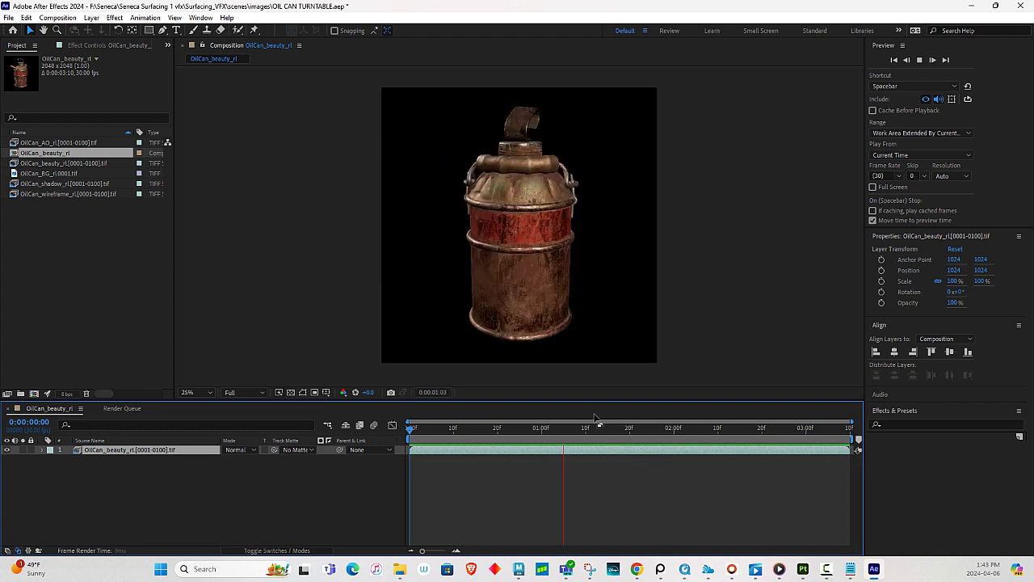
{"action": "key", "text": "space"}
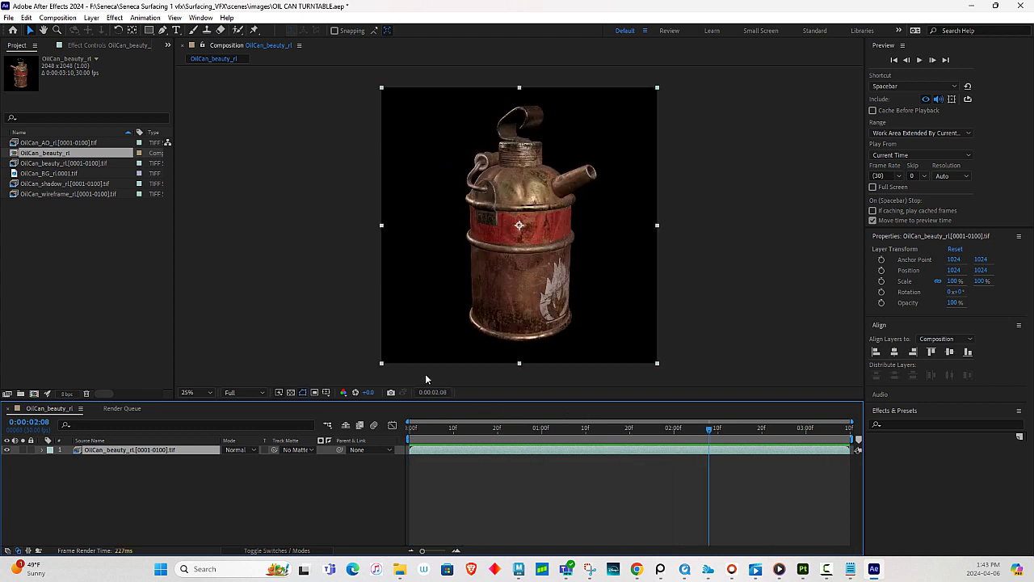
{"action": "key", "text": "ctrl+z"}
{"action": "left_click", "coordinate": [450, 263]}
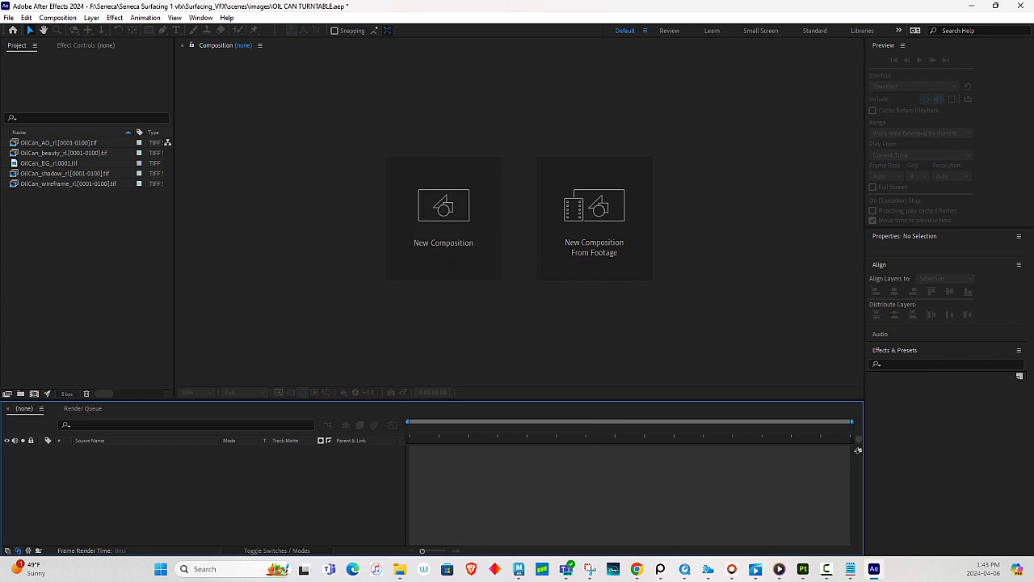
Step: Minimize the compositing project and switch to the Fox Renderfarm client to view the downloaded render jobs
{"action": "left_click", "coordinate": [972, 6]}
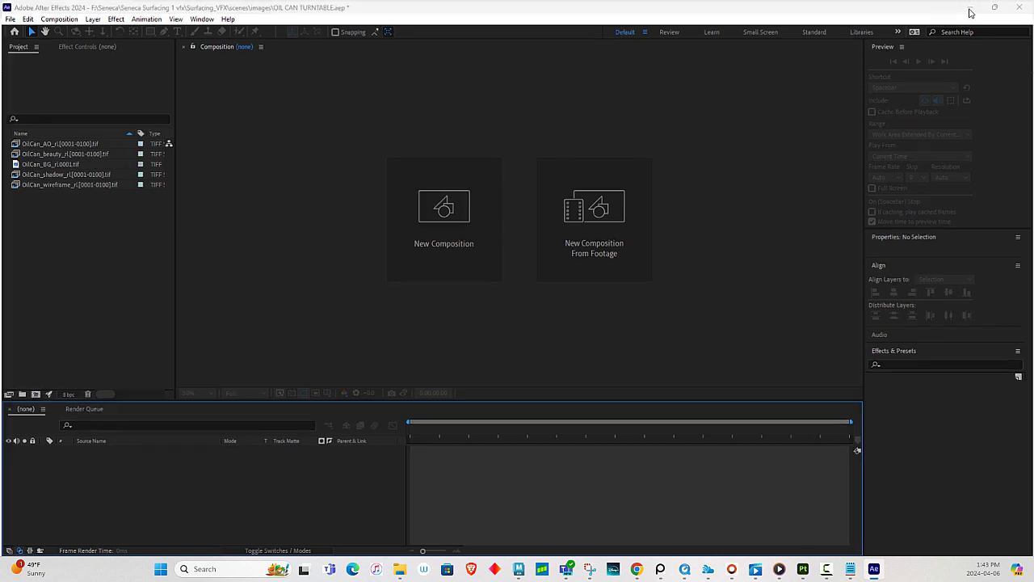
{"action": "left_click", "coordinate": [972, 7]}
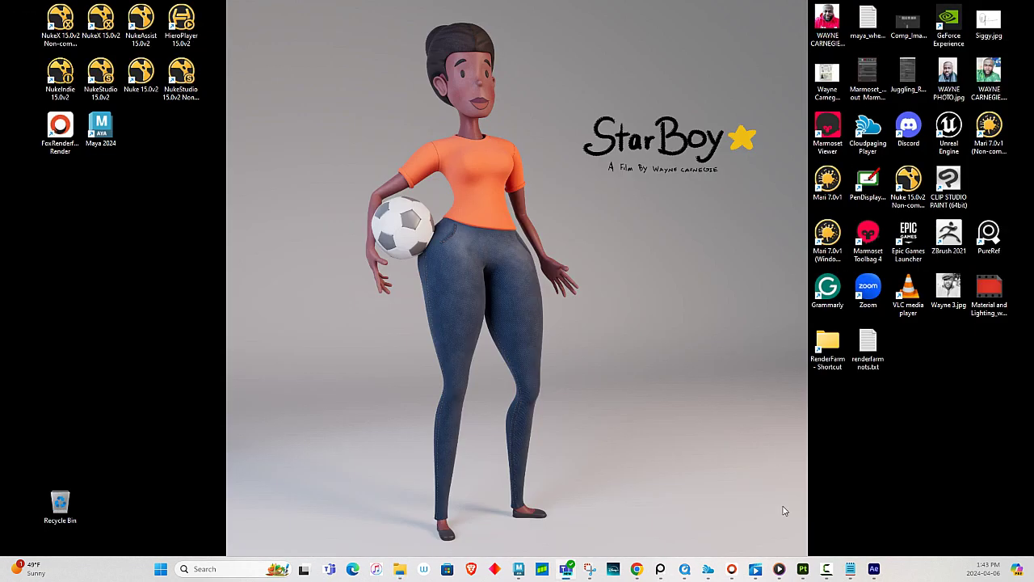
{"action": "left_click", "coordinate": [733, 569]}
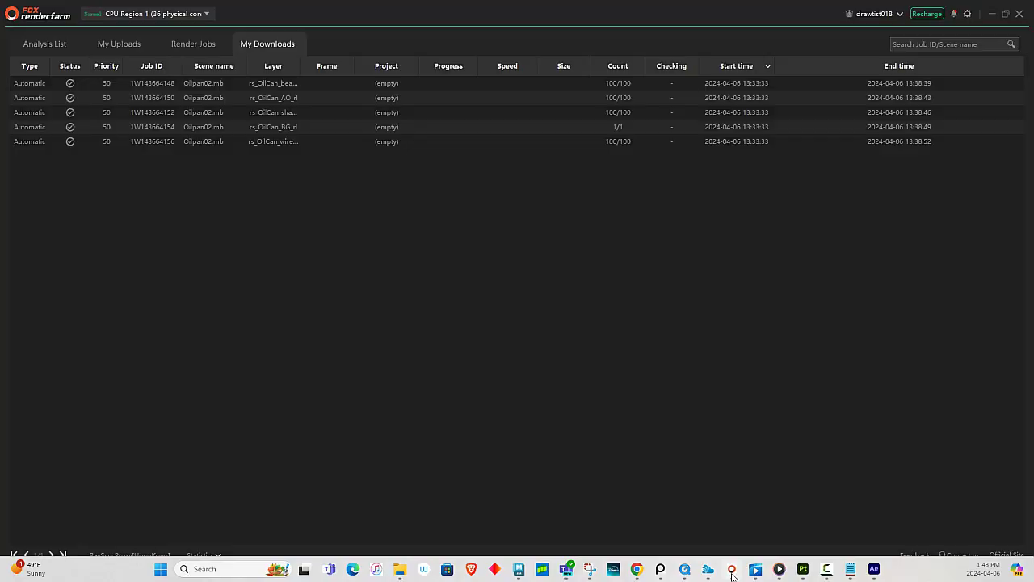